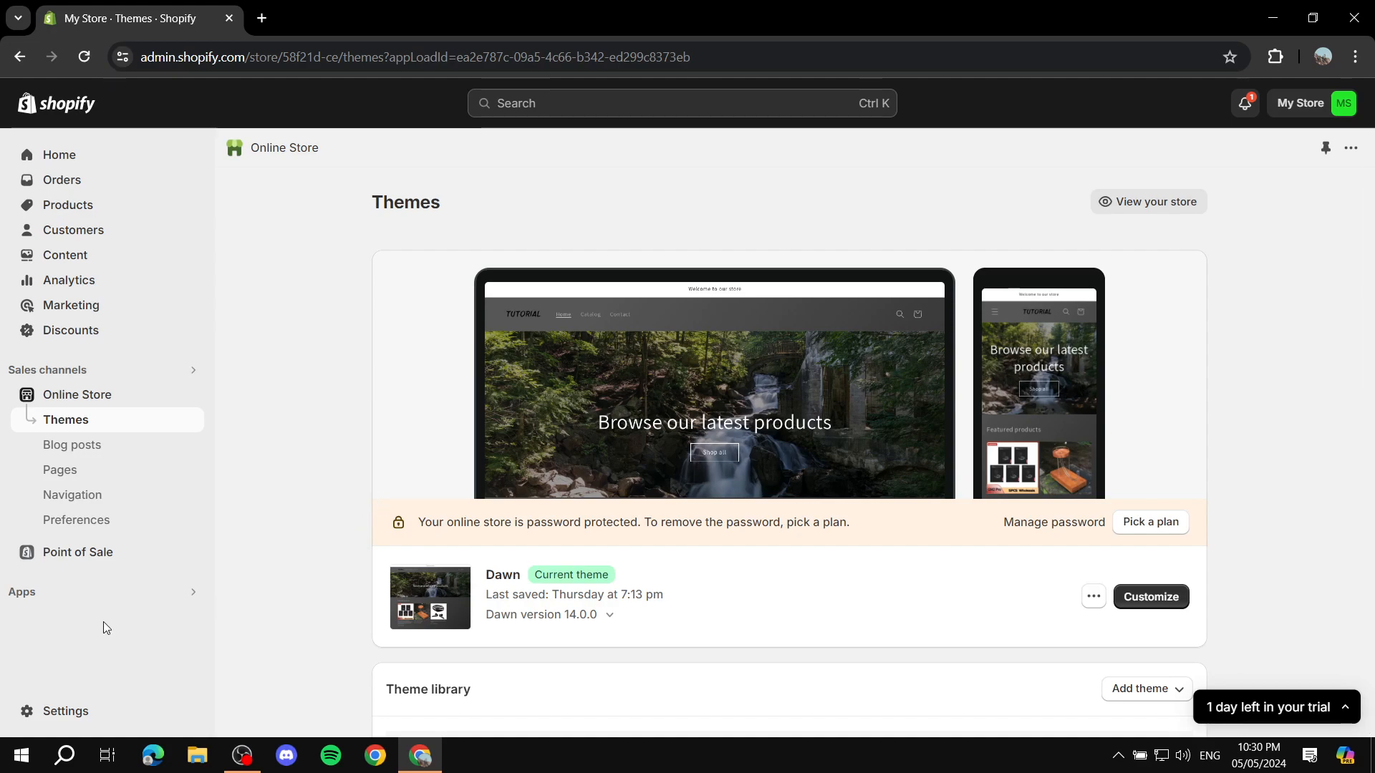
# Step: Open the Shopify App Store from the store's list of recommended apps
pyautogui.click(39, 599)
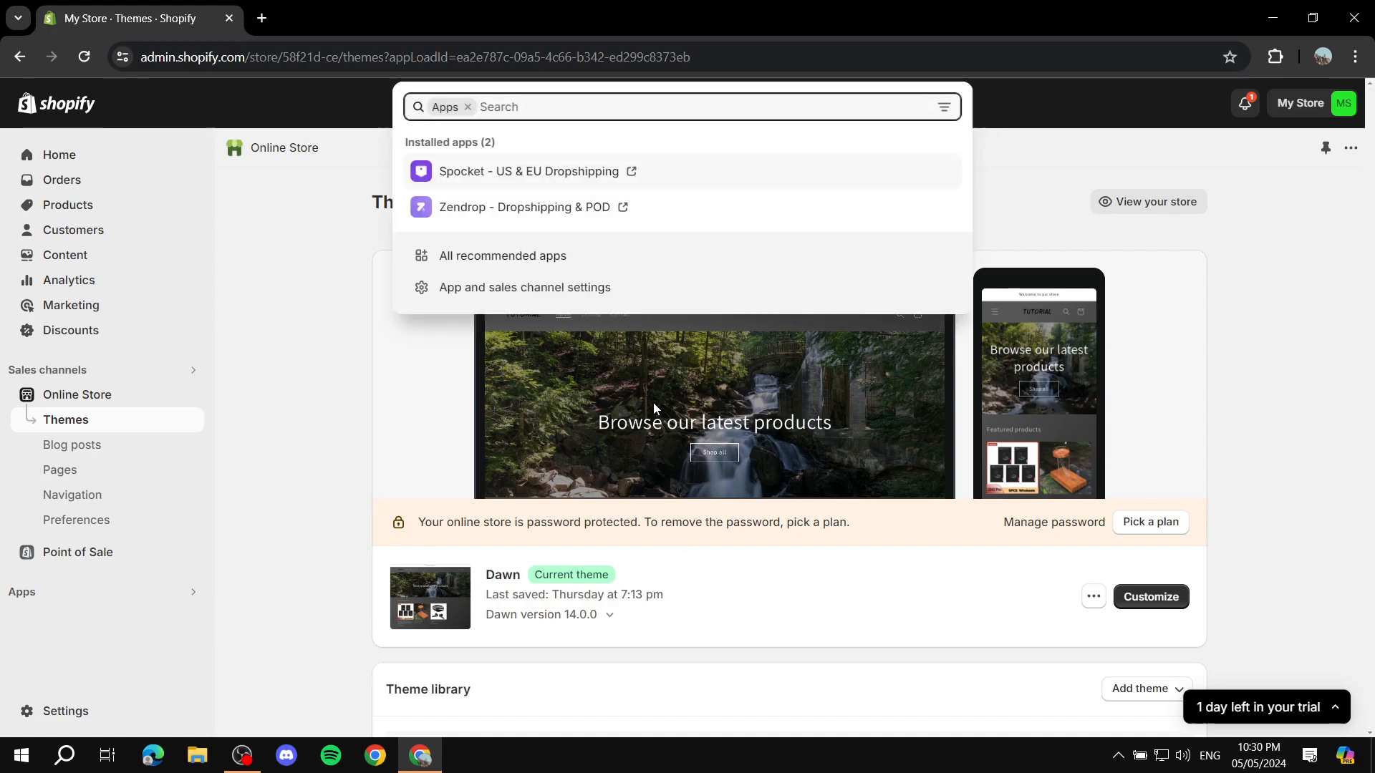
pyautogui.click(517, 266)
pyautogui.scroll(-1, 779, 633)
pyautogui.scroll(-1, 779, 633)
pyautogui.click(779, 696)
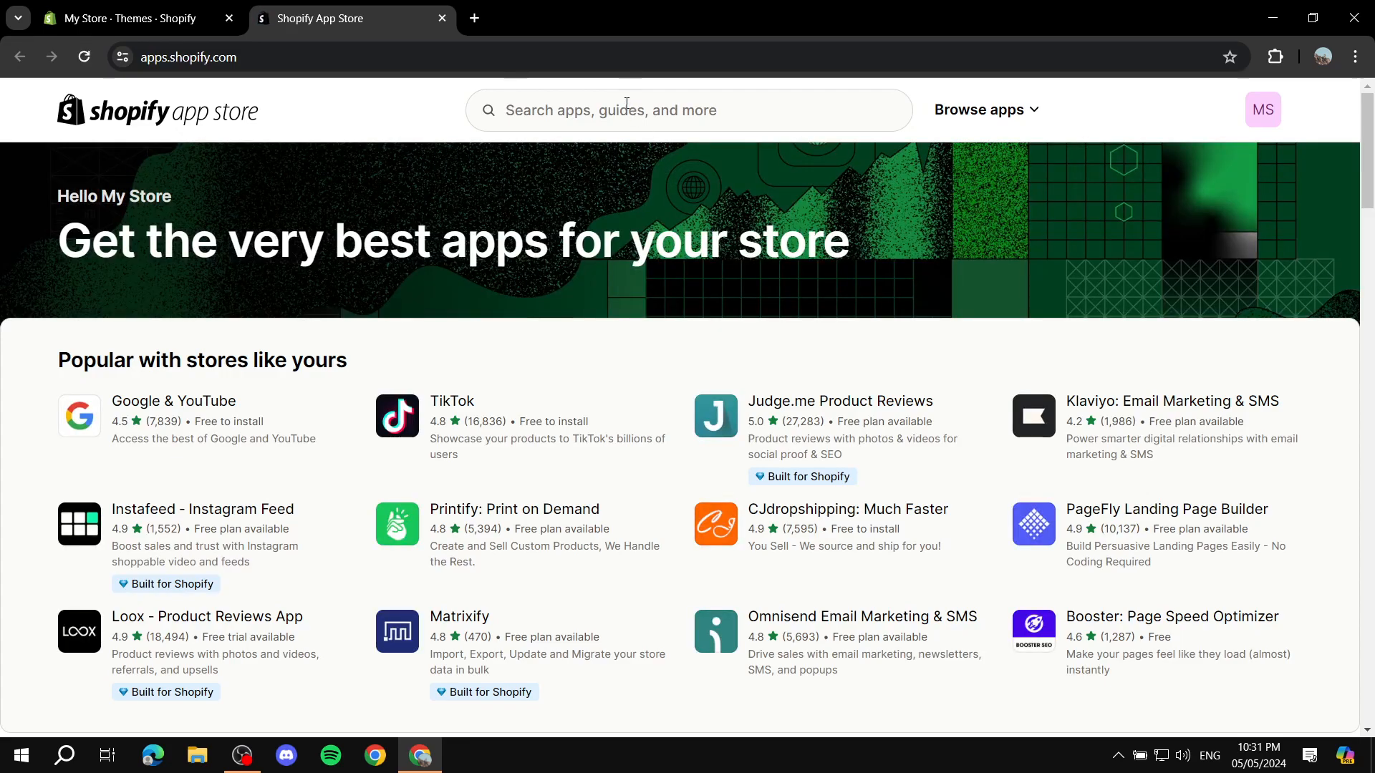
# Step: Search the app store for "Gempages" and open the GemPages Landing Page & Funnel listing
pyautogui.click(627, 103)
pyautogui.write('Gempages')
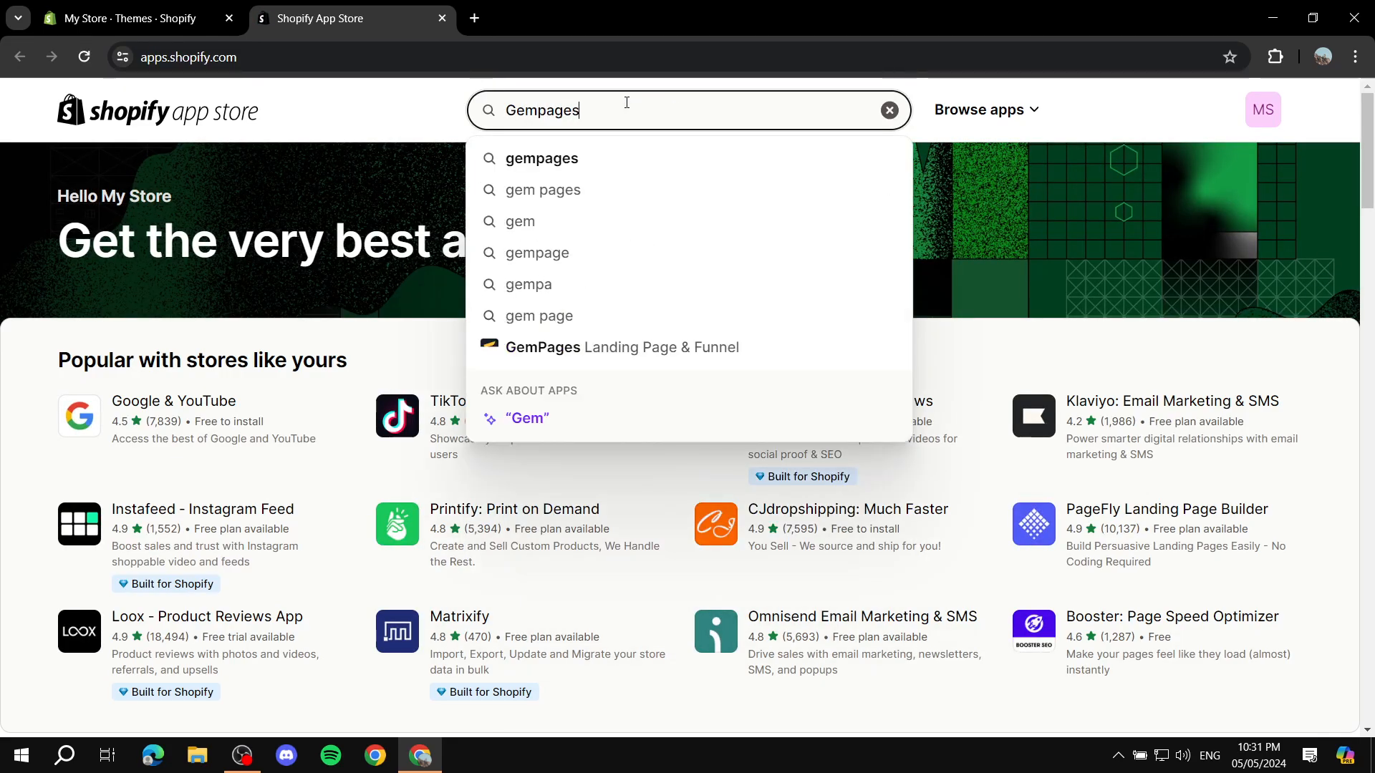
pyautogui.press('Return')
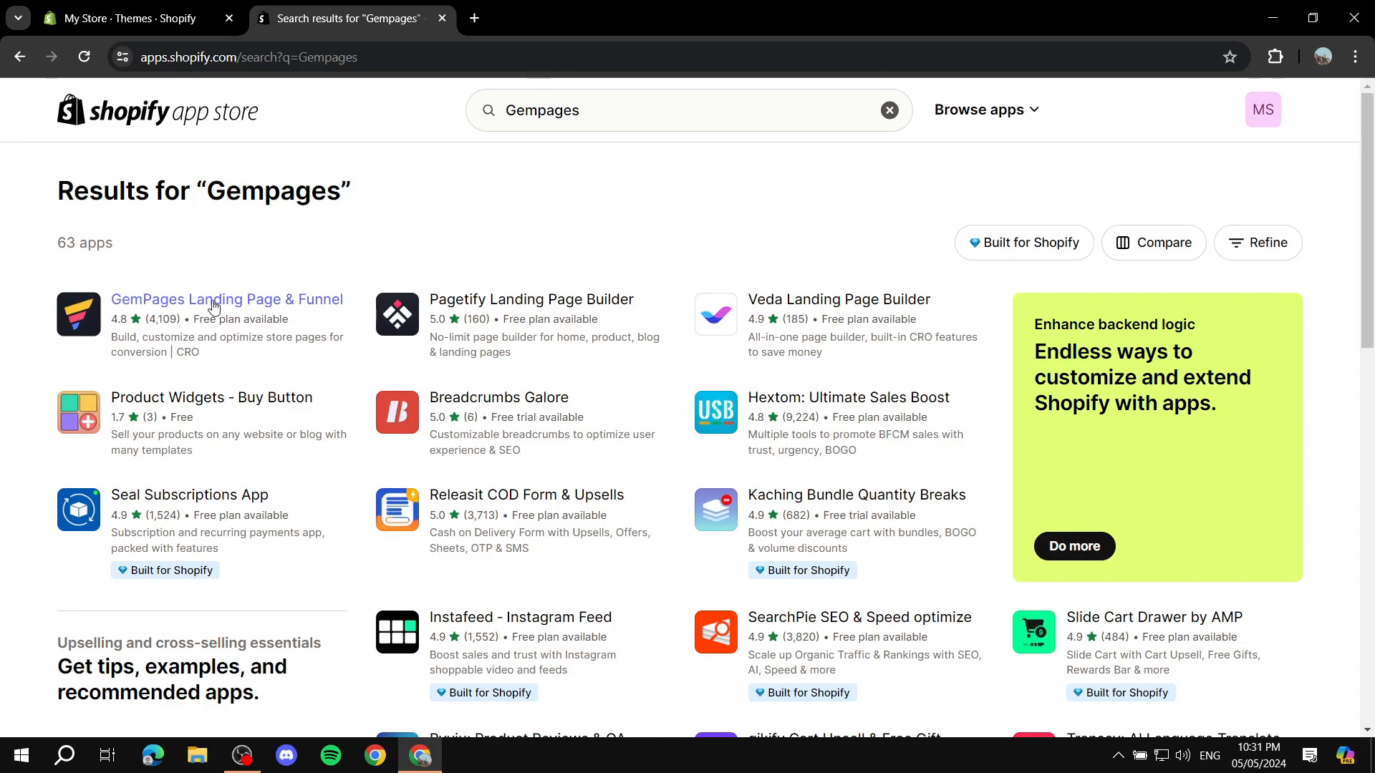
pyautogui.click(256, 301)
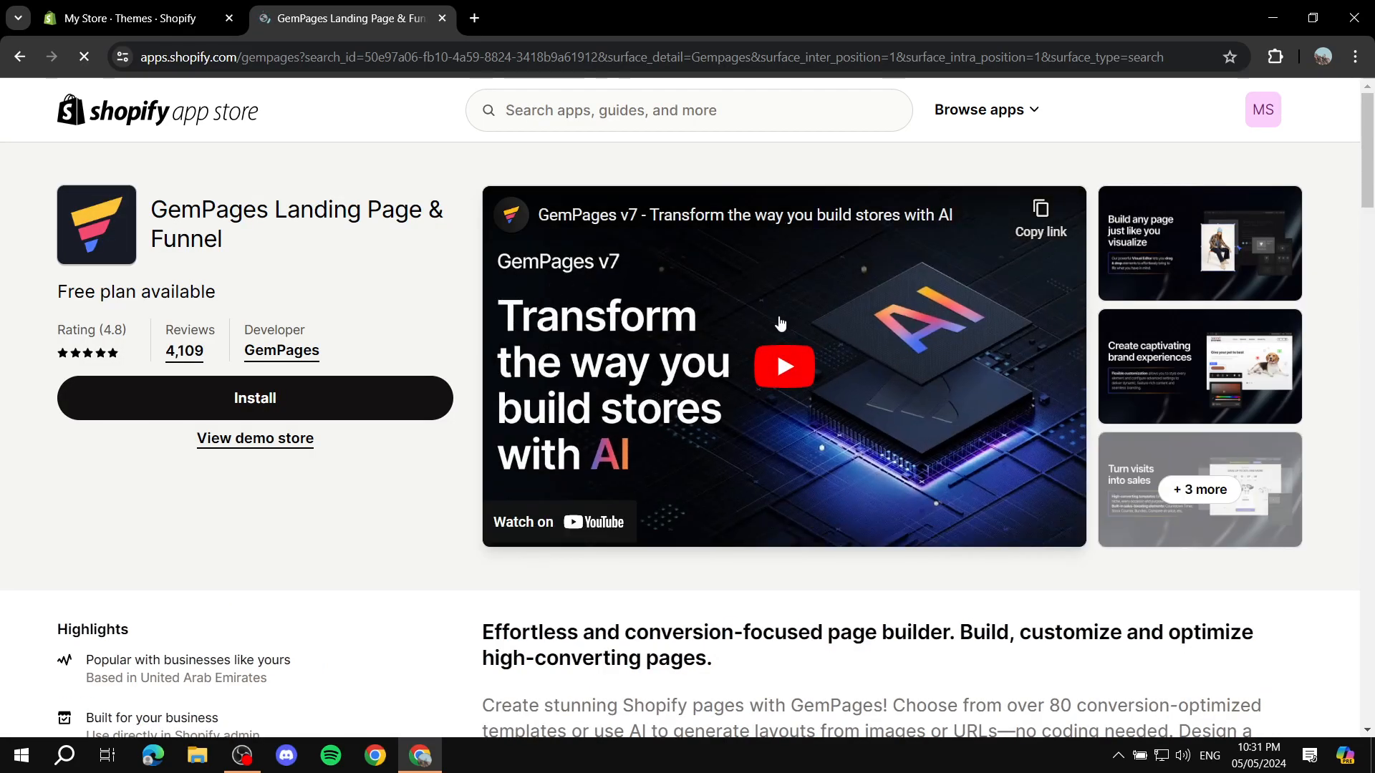
# Step: Review the GemPages pricing plans, especially the Free plan, and return to the start of the listing
pyautogui.scroll(-8, 449, 404)
pyautogui.scroll(-5, 450, 403)
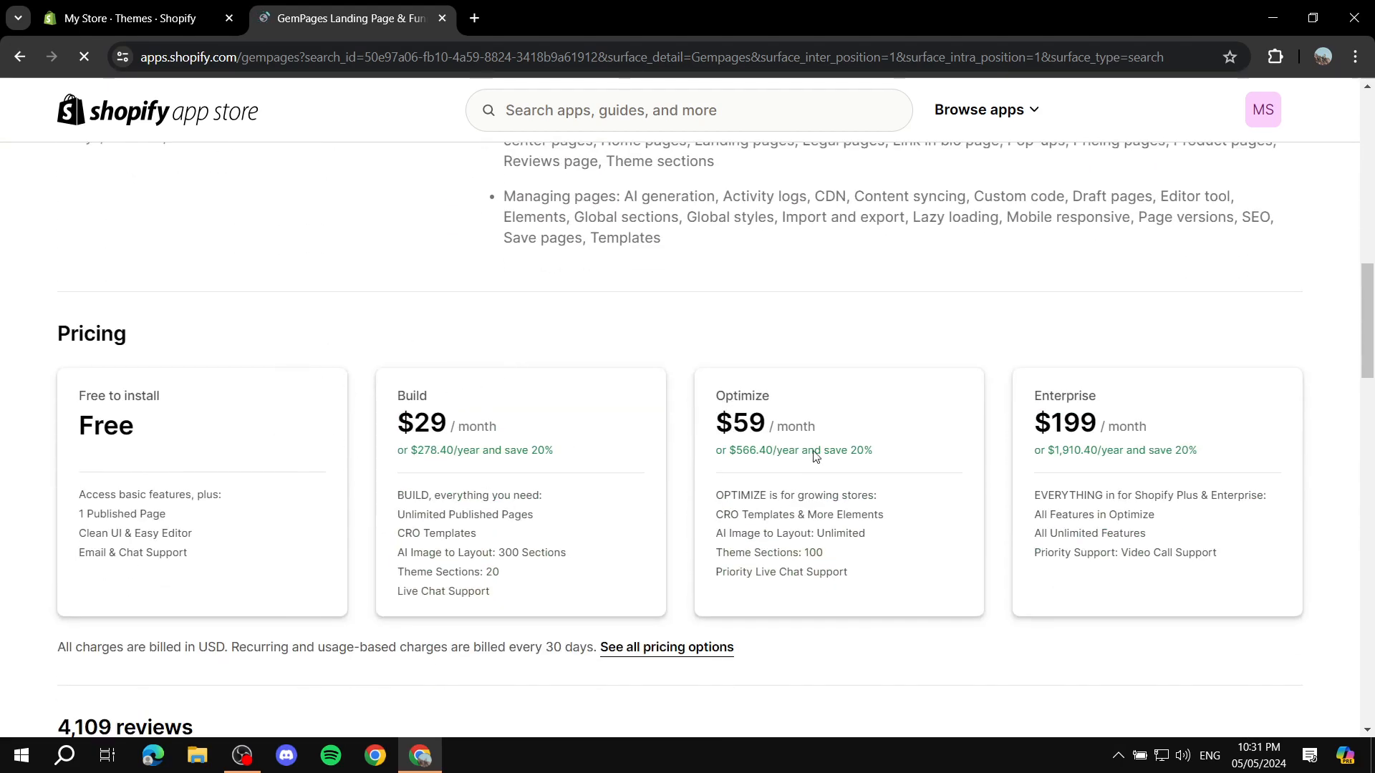
pyautogui.moveTo(61, 429); pyautogui.dragTo(219, 433)
pyautogui.click(290, 433)
pyautogui.moveTo(52, 429); pyautogui.dragTo(218, 433)
pyautogui.click(342, 467)
pyautogui.scroll(15, 787, 569)
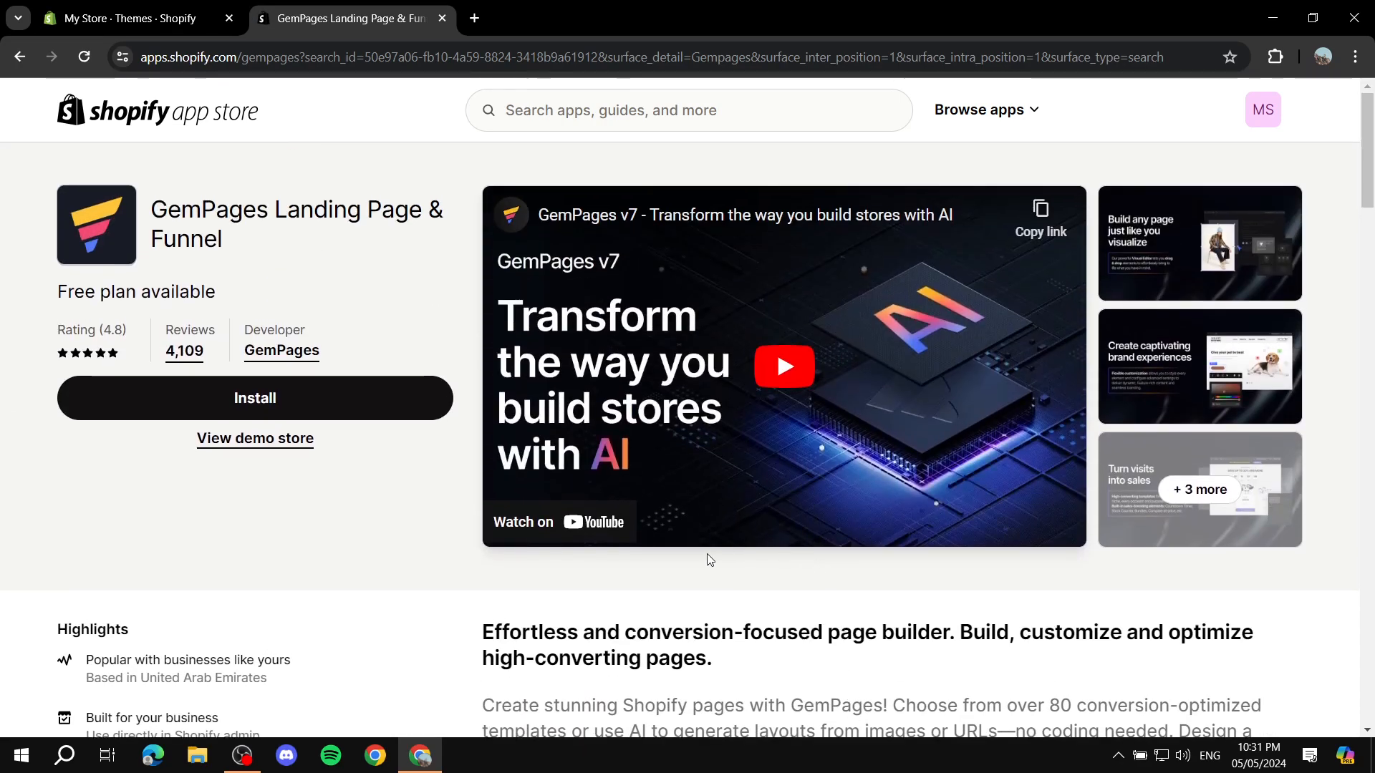
# Step: Install GemPages on the store, approving its requested data access, and collapse the trial notice
pyautogui.click(255, 403)
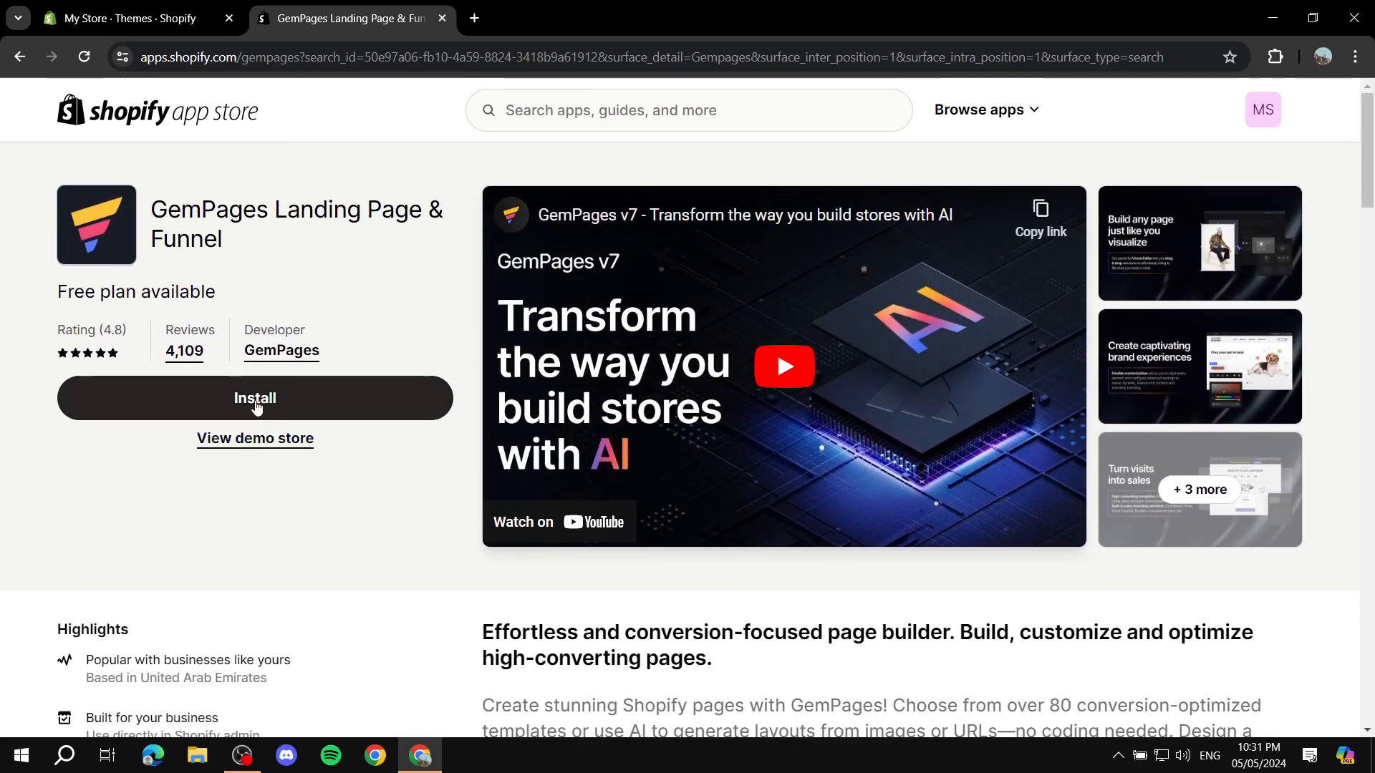
pyautogui.click(256, 406)
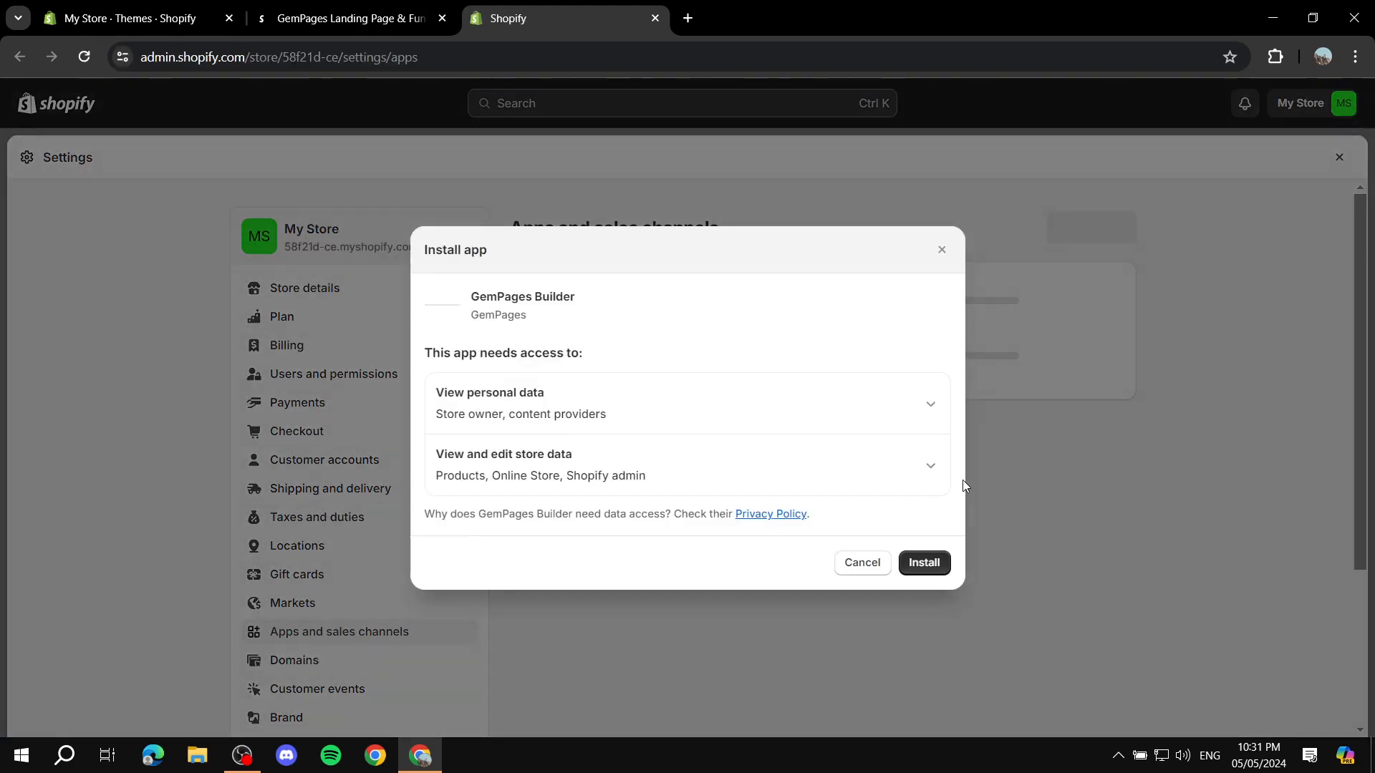
pyautogui.click(929, 564)
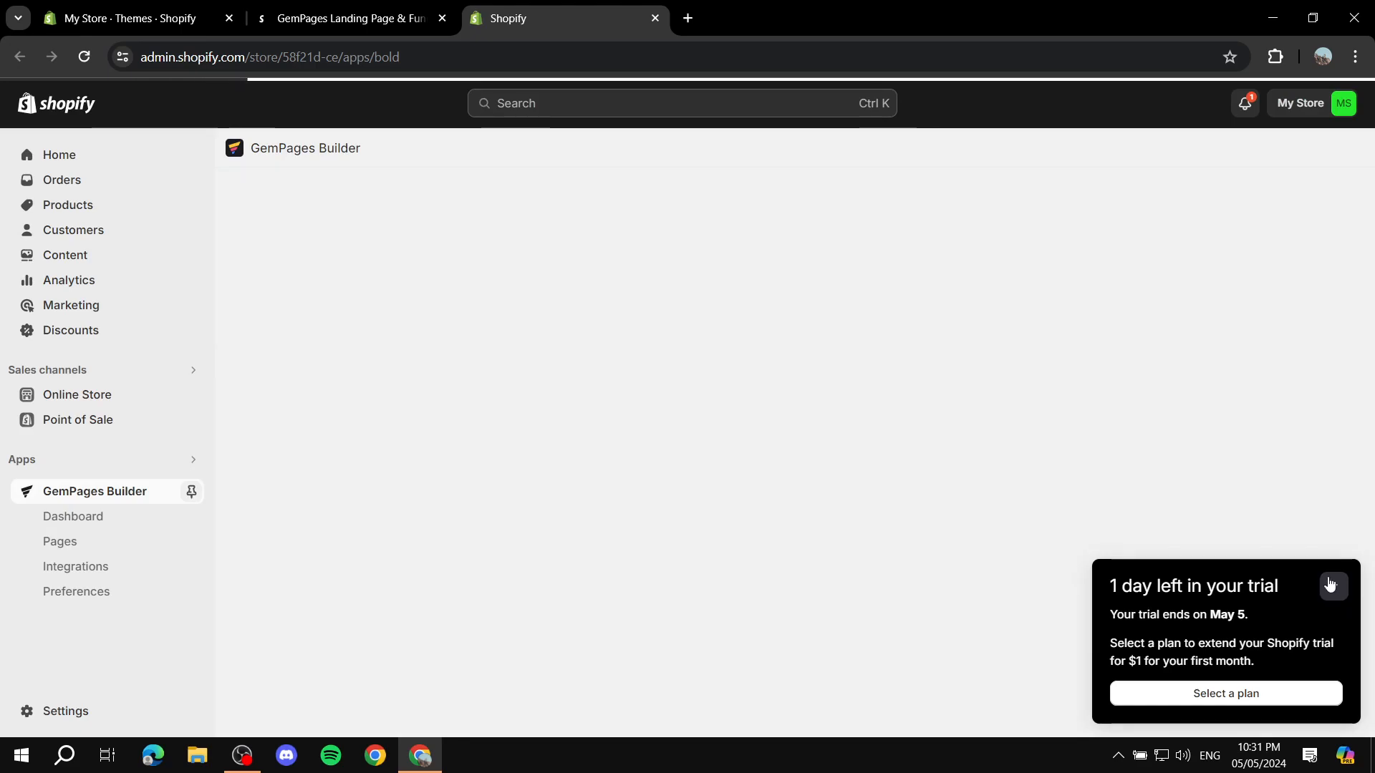
pyautogui.click(1334, 614)
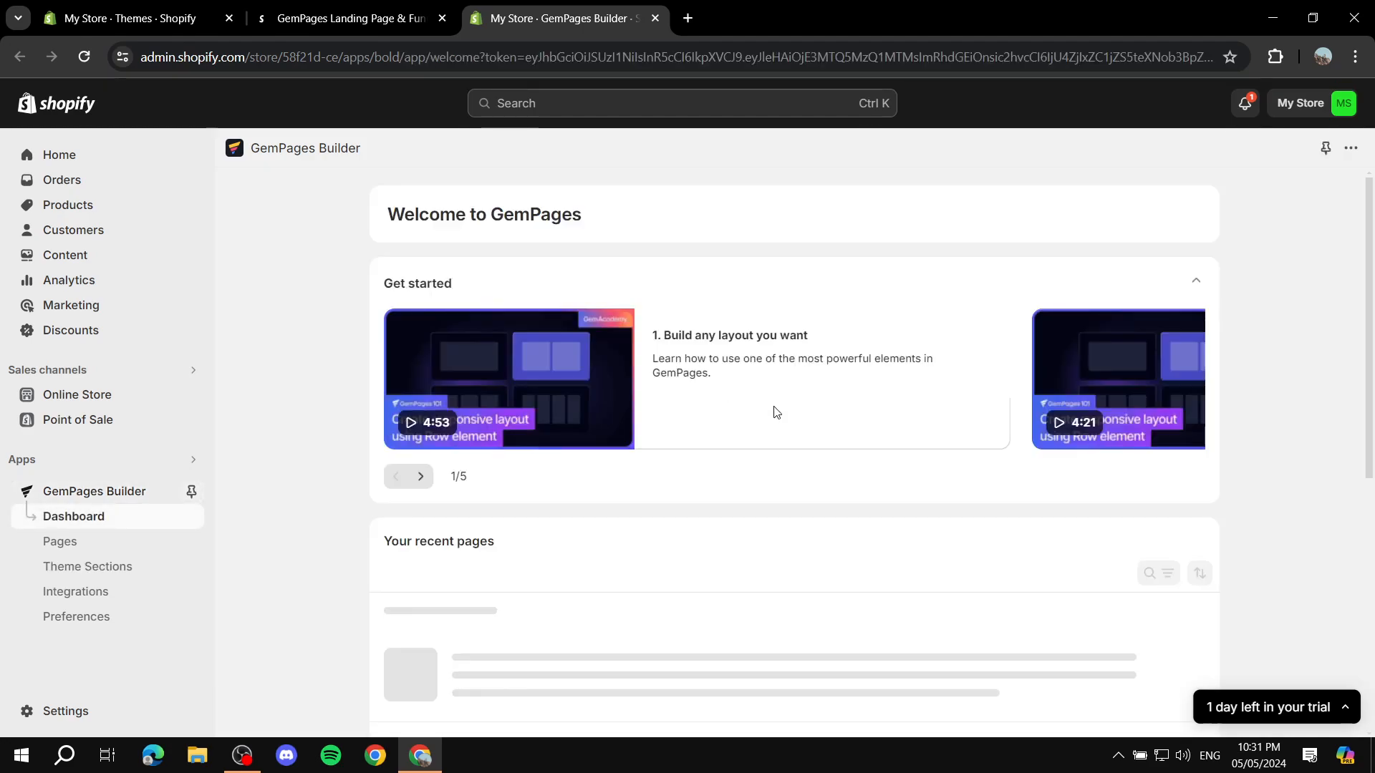
# Step: Look over the GemPages dashboard, open its list of pages and start creating a new page
pyautogui.scroll(-5, 363, 279)
pyautogui.scroll(5, 362, 280)
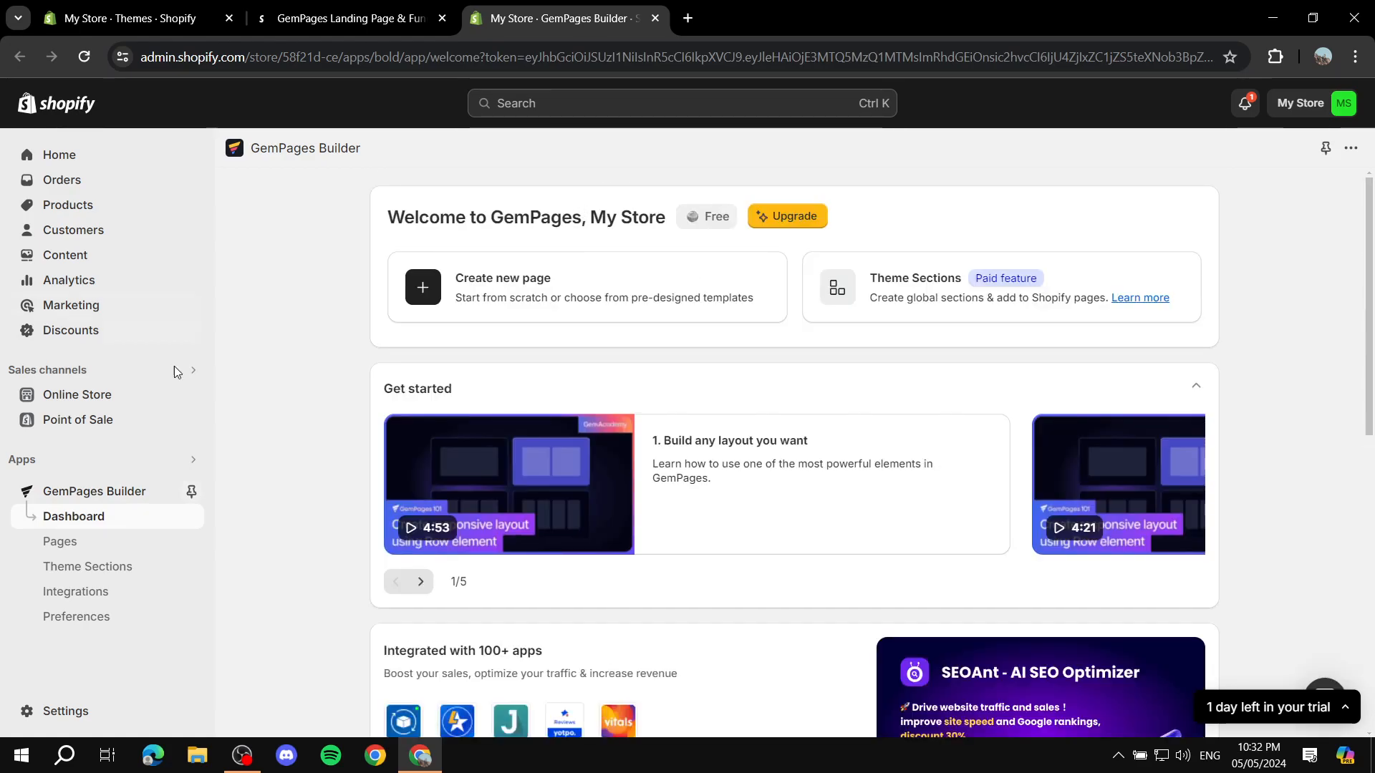
pyautogui.click(56, 544)
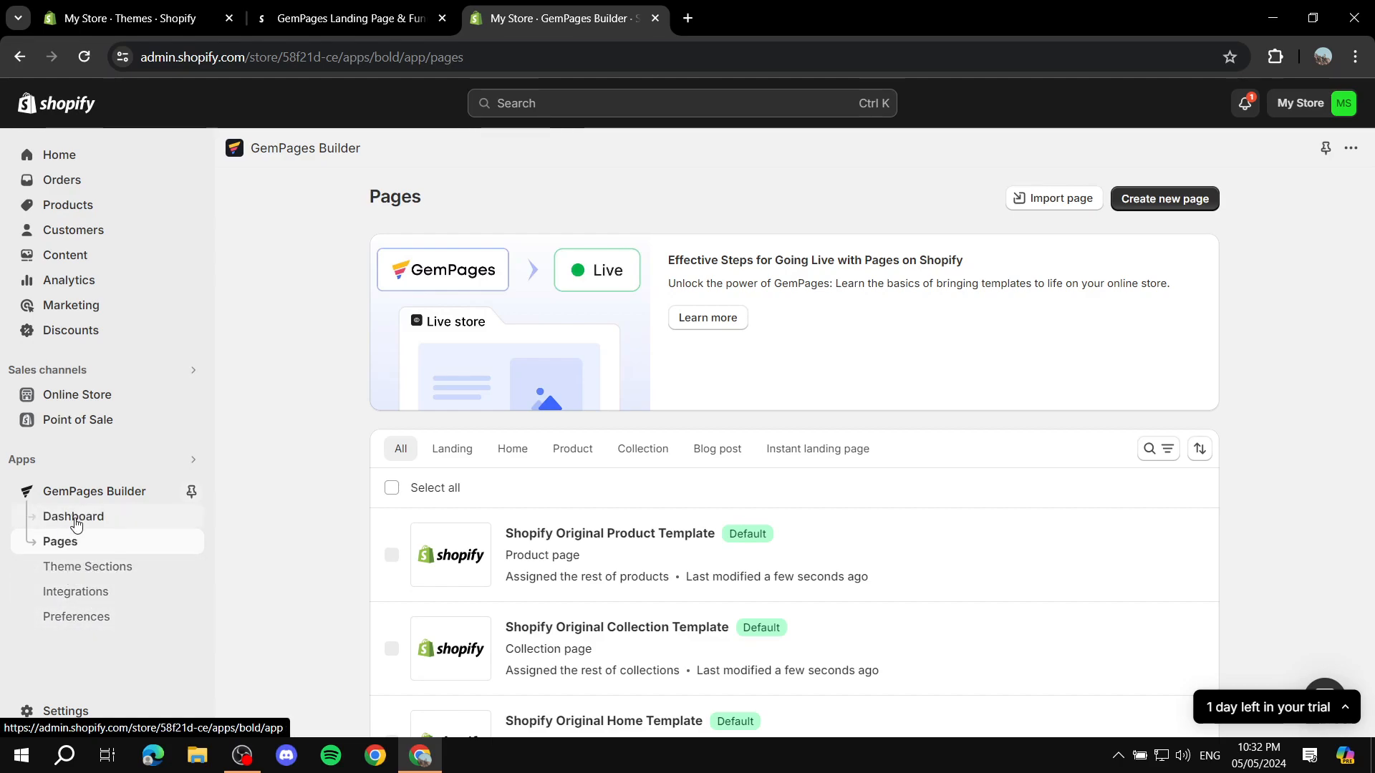
pyautogui.click(107, 516)
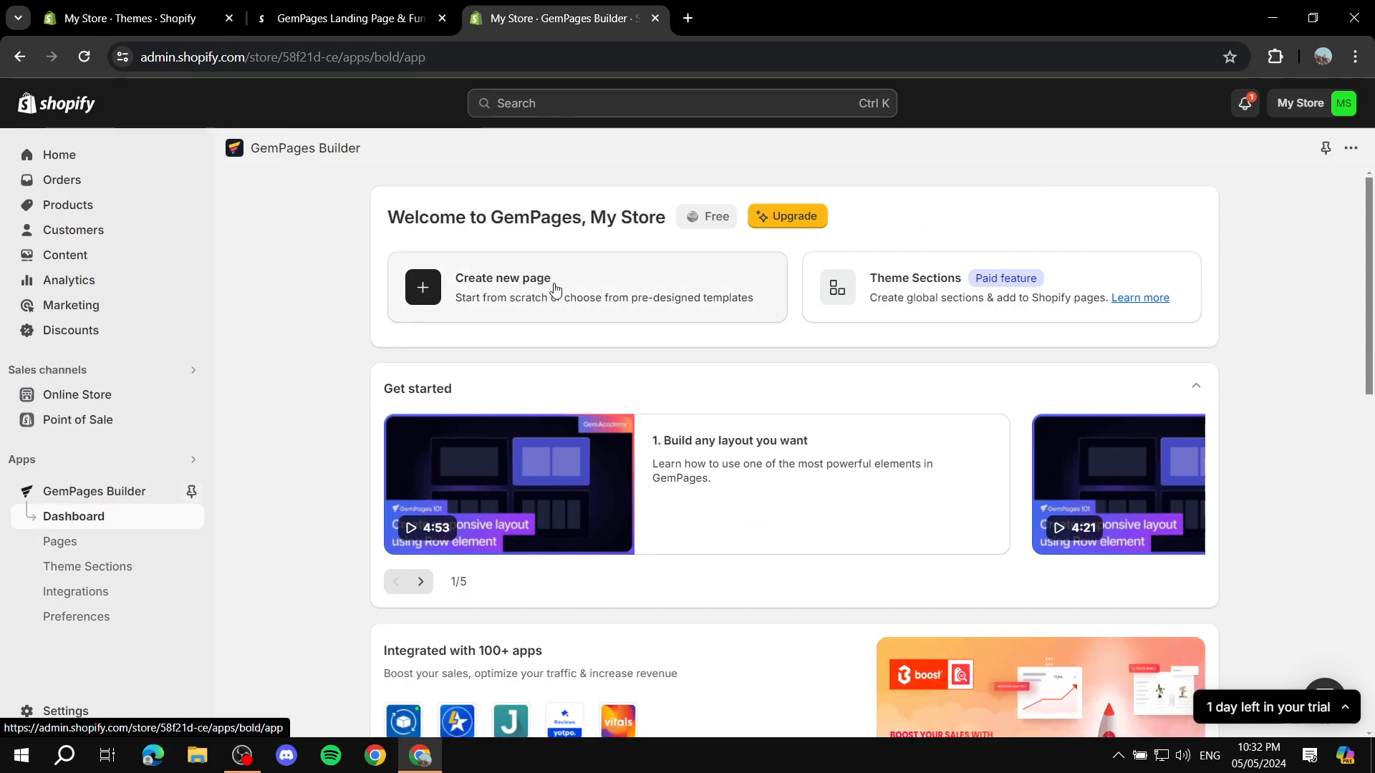
pyautogui.click(61, 542)
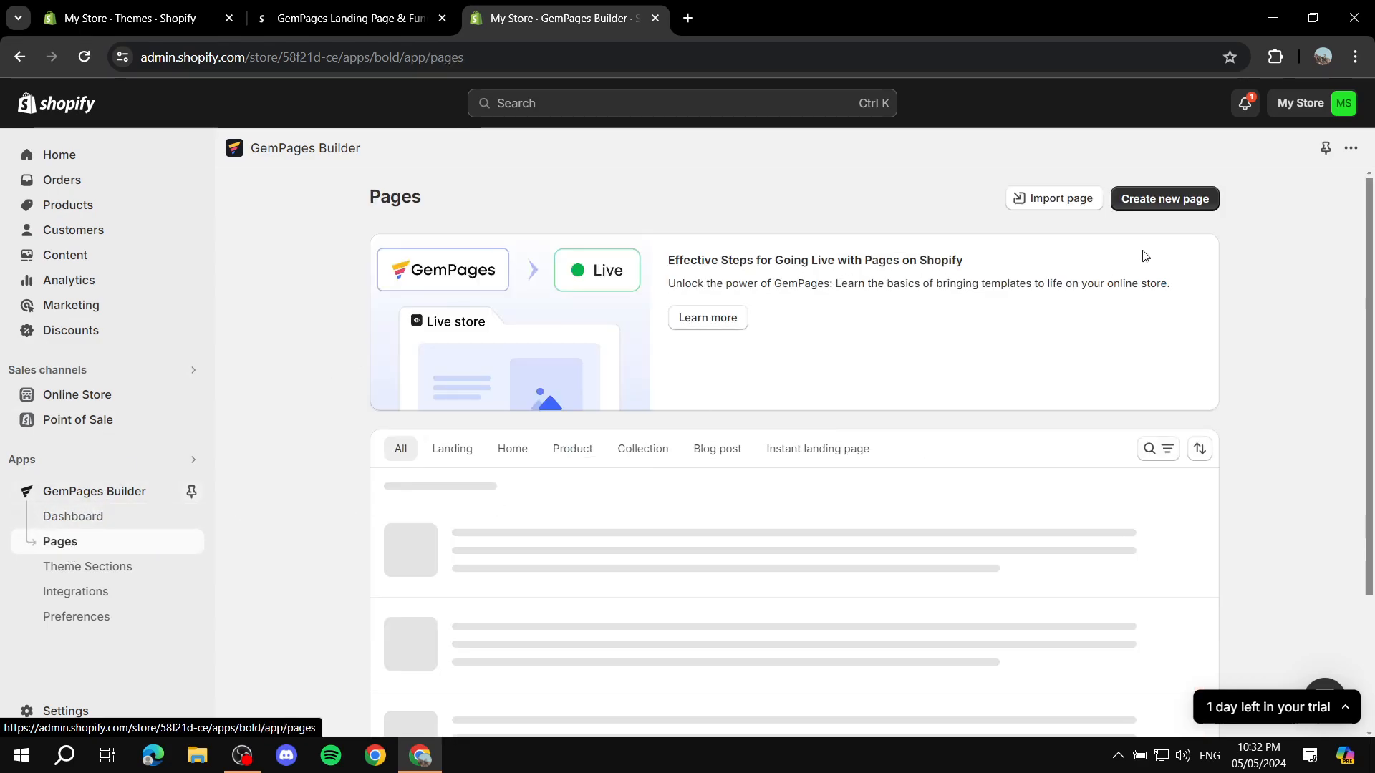
pyautogui.click(1165, 201)
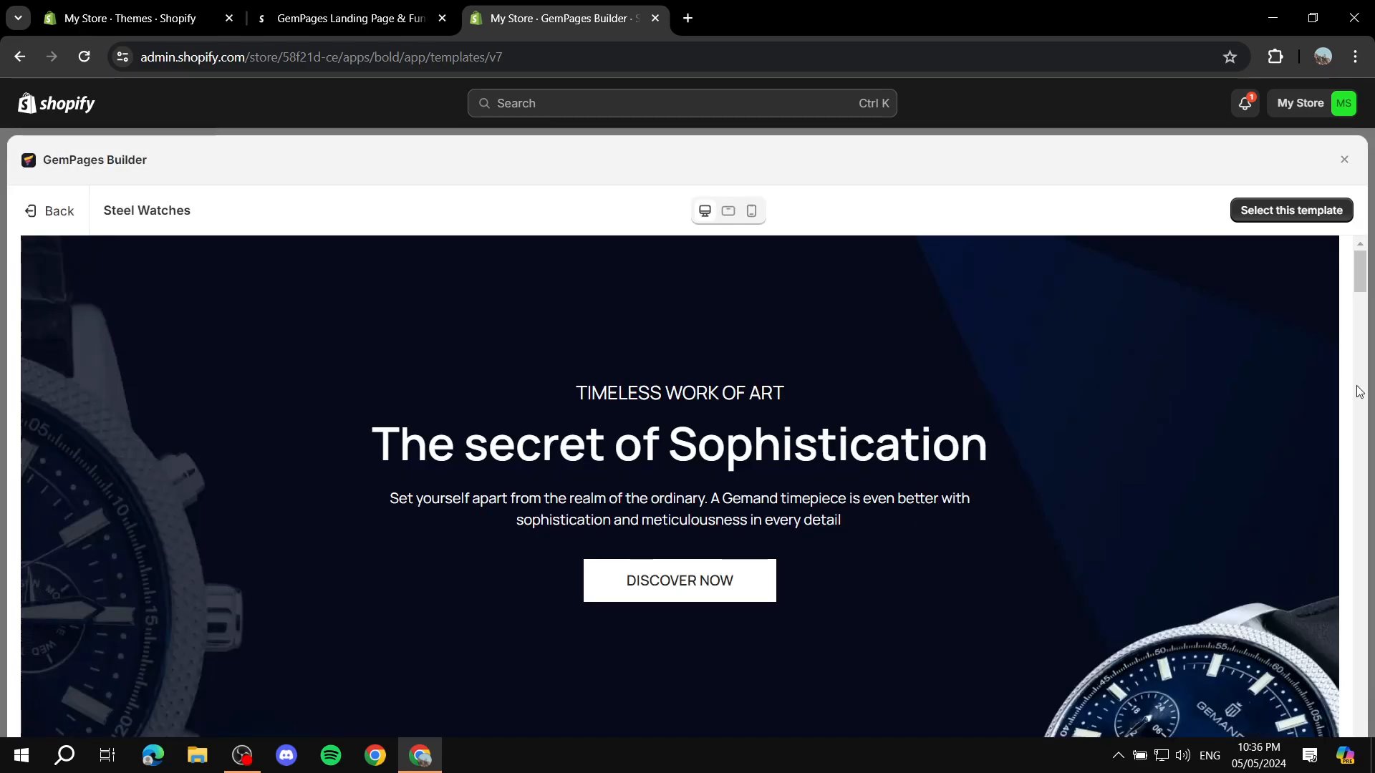
# Step: Preview the Steel Watches template through its sections and select it for the new page
pyautogui.scroll(-6, 765, 375)
pyautogui.scroll(-20, 954, 389)
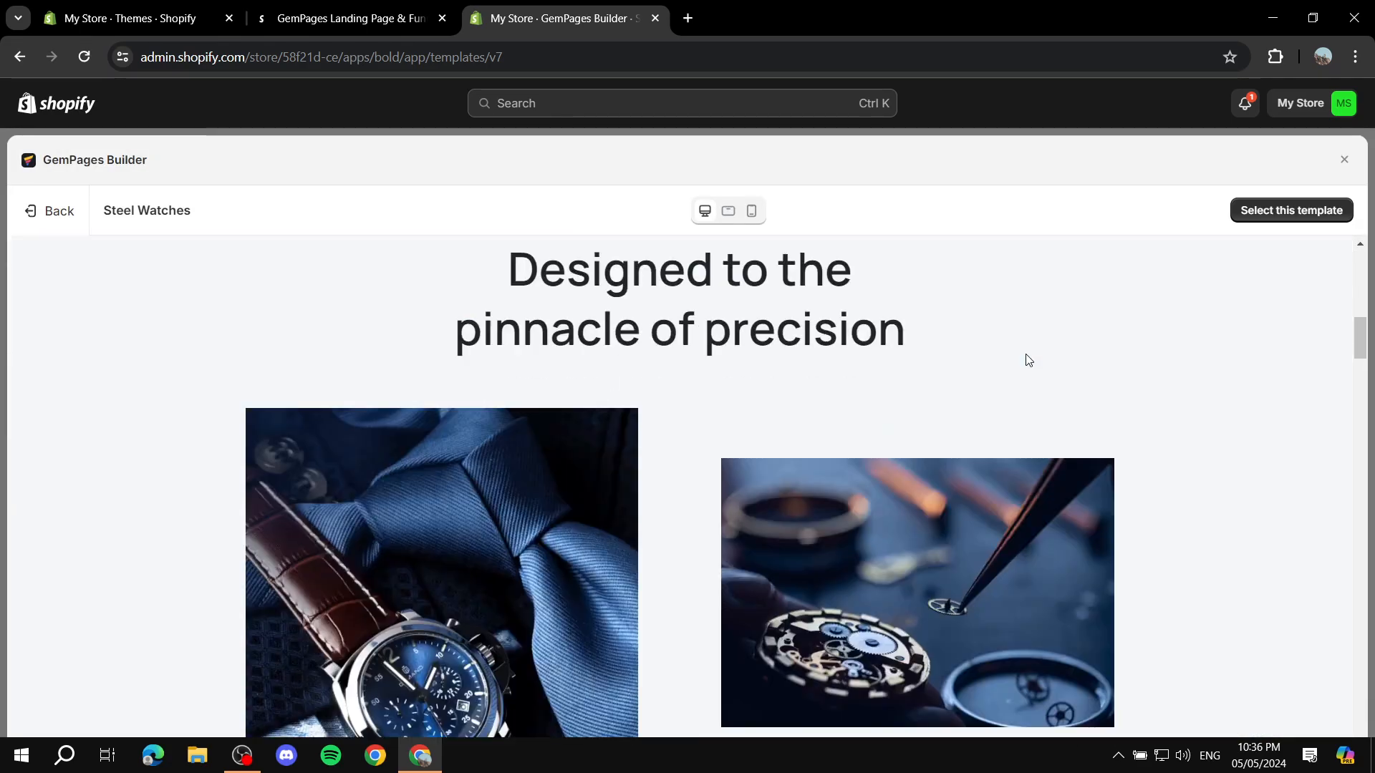
pyautogui.scroll(-10, 800, 418)
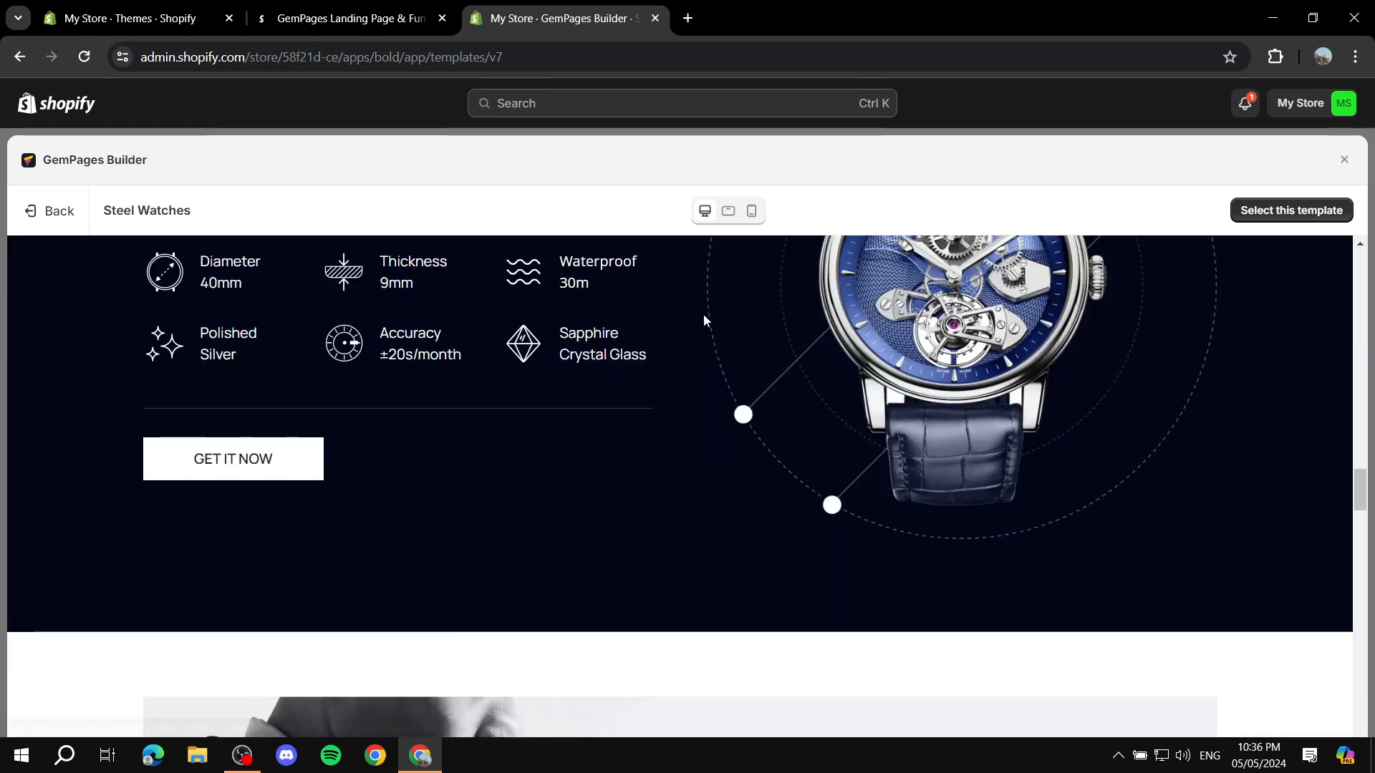
pyautogui.scroll(8, 1009, 540)
pyautogui.scroll(20, 1009, 540)
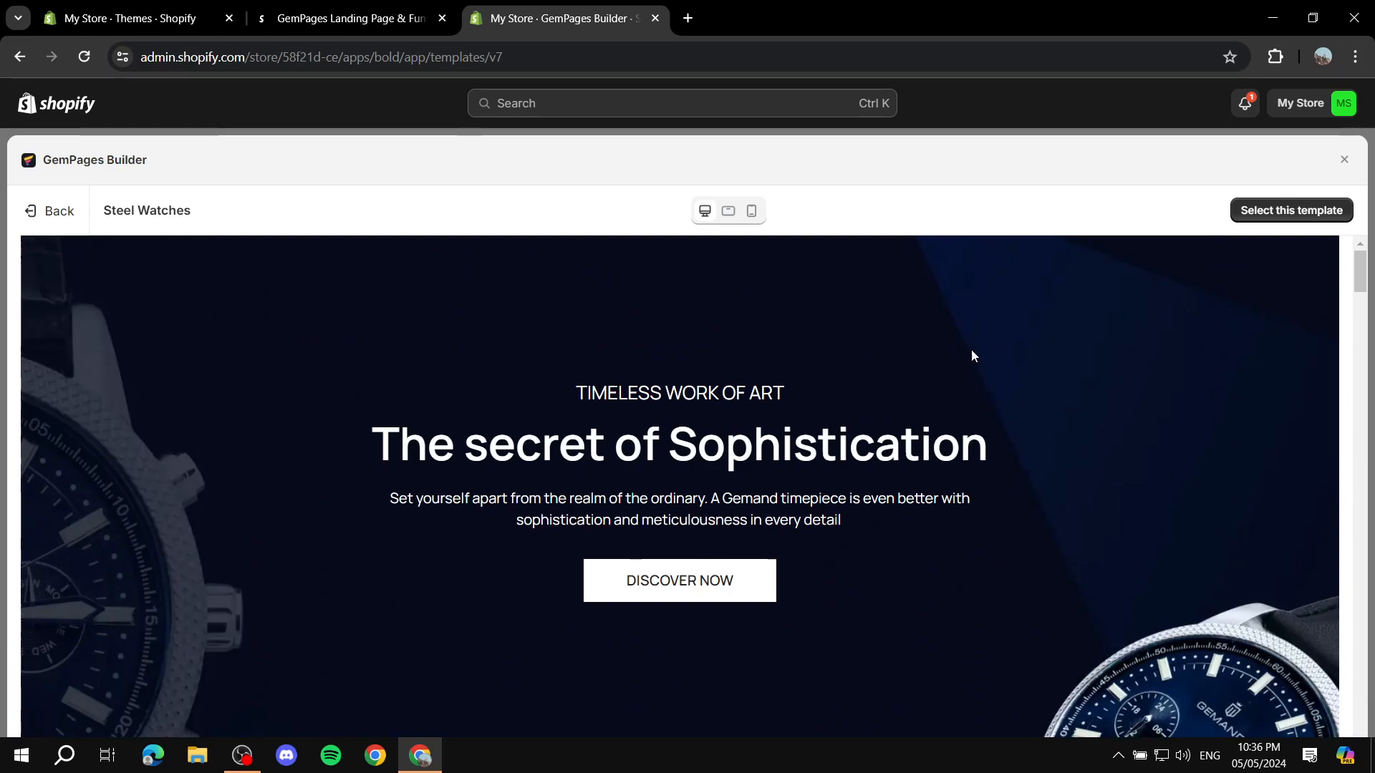
pyautogui.click(1303, 217)
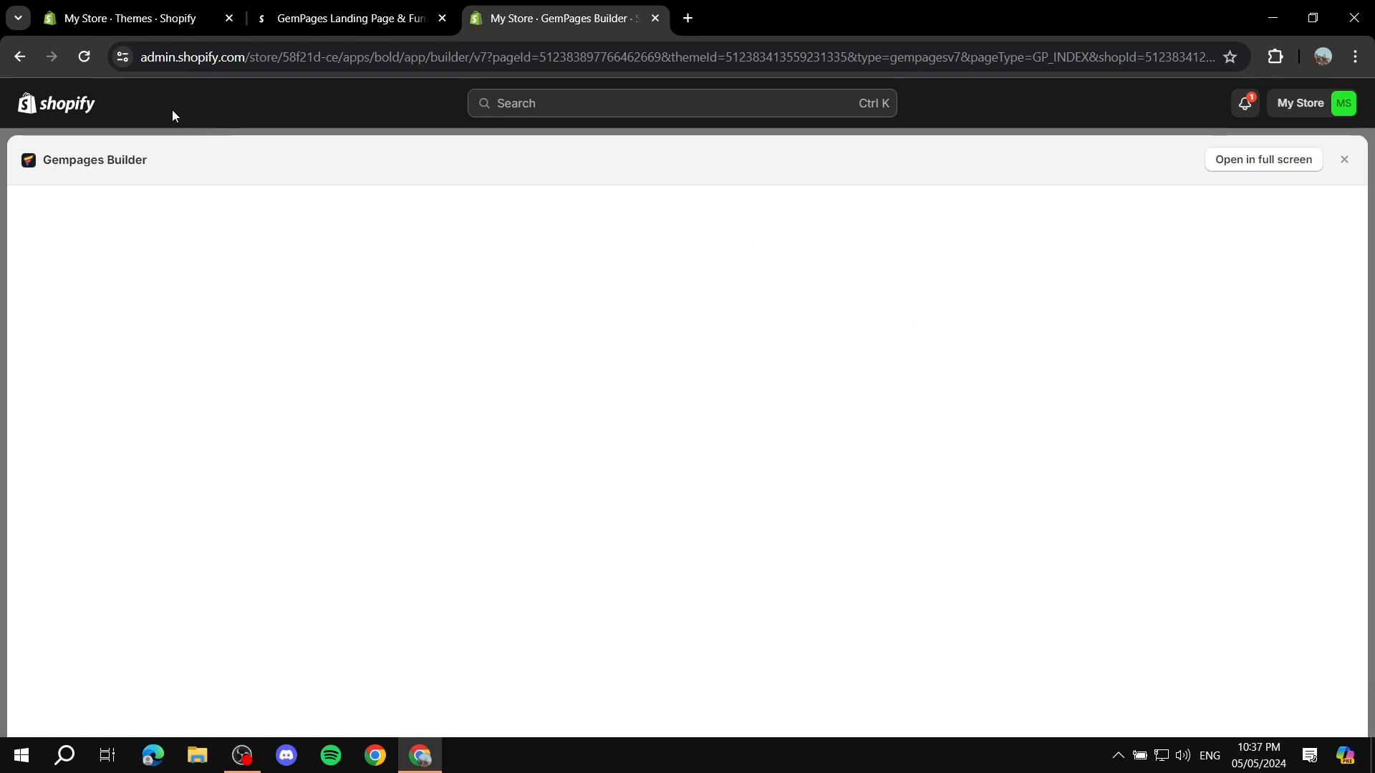
# Step: Reload the blank page editor, collapse the trial notice and open the editor in full screen
pyautogui.click(83, 57)
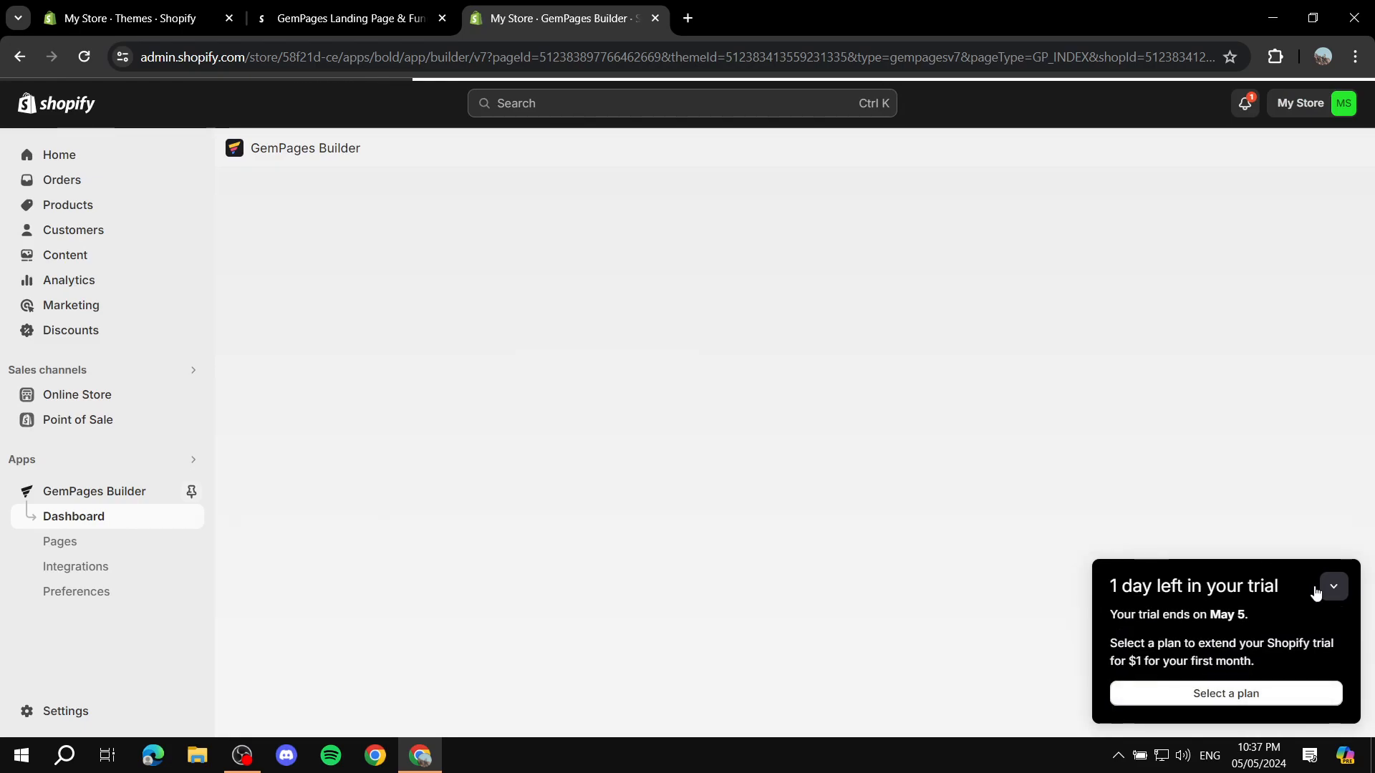
pyautogui.click(1331, 587)
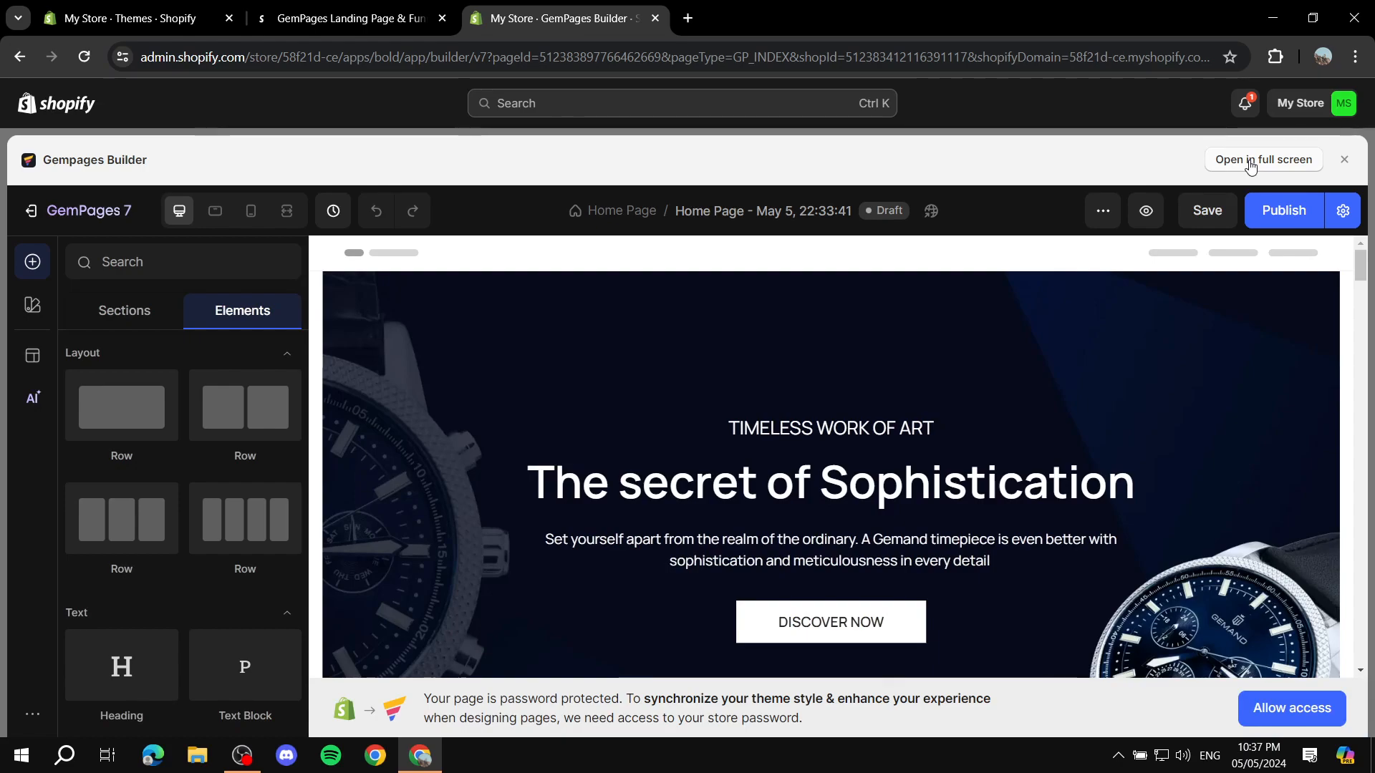
pyautogui.click(1249, 163)
pyautogui.click(459, 449)
pyautogui.click(909, 524)
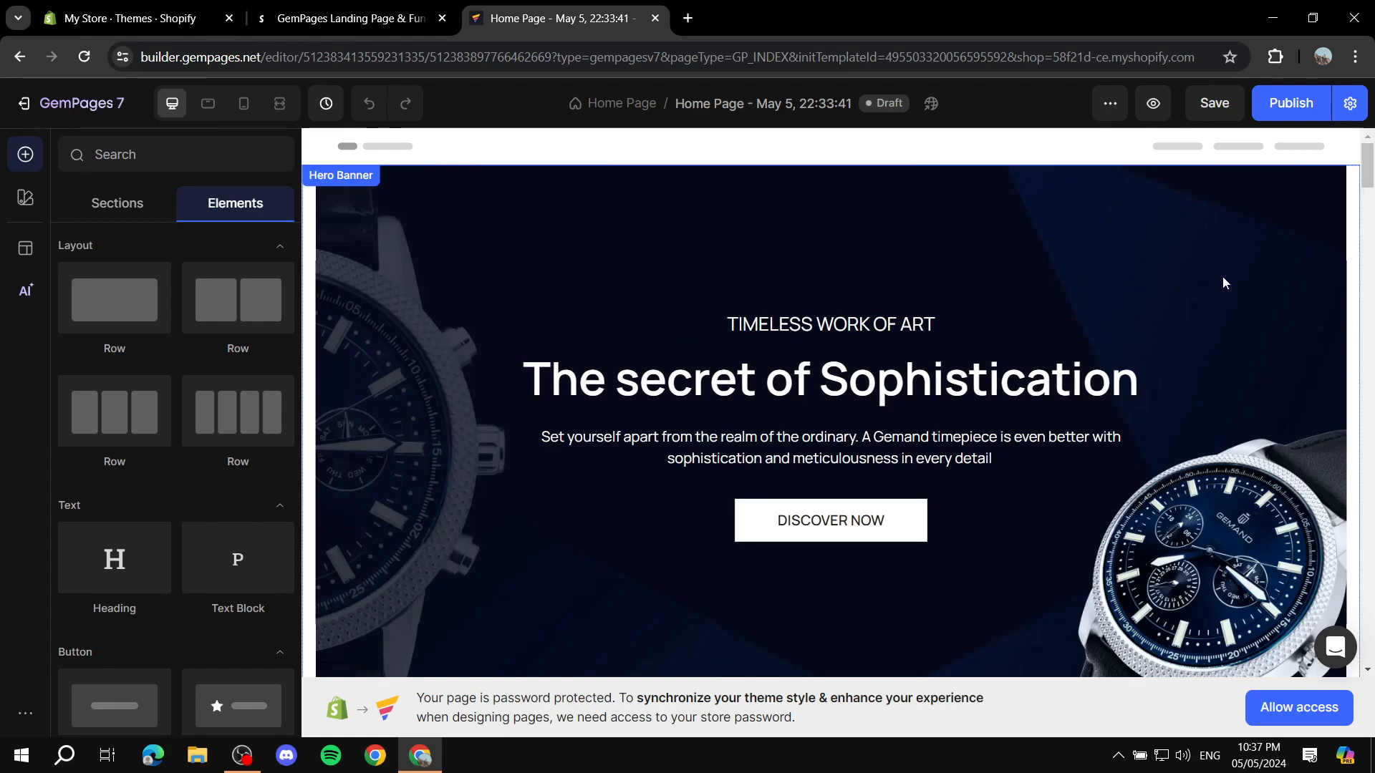
# Step: View the hero banner element tips, close them and dismiss the parent element selection pop-up
pyautogui.click(935, 252)
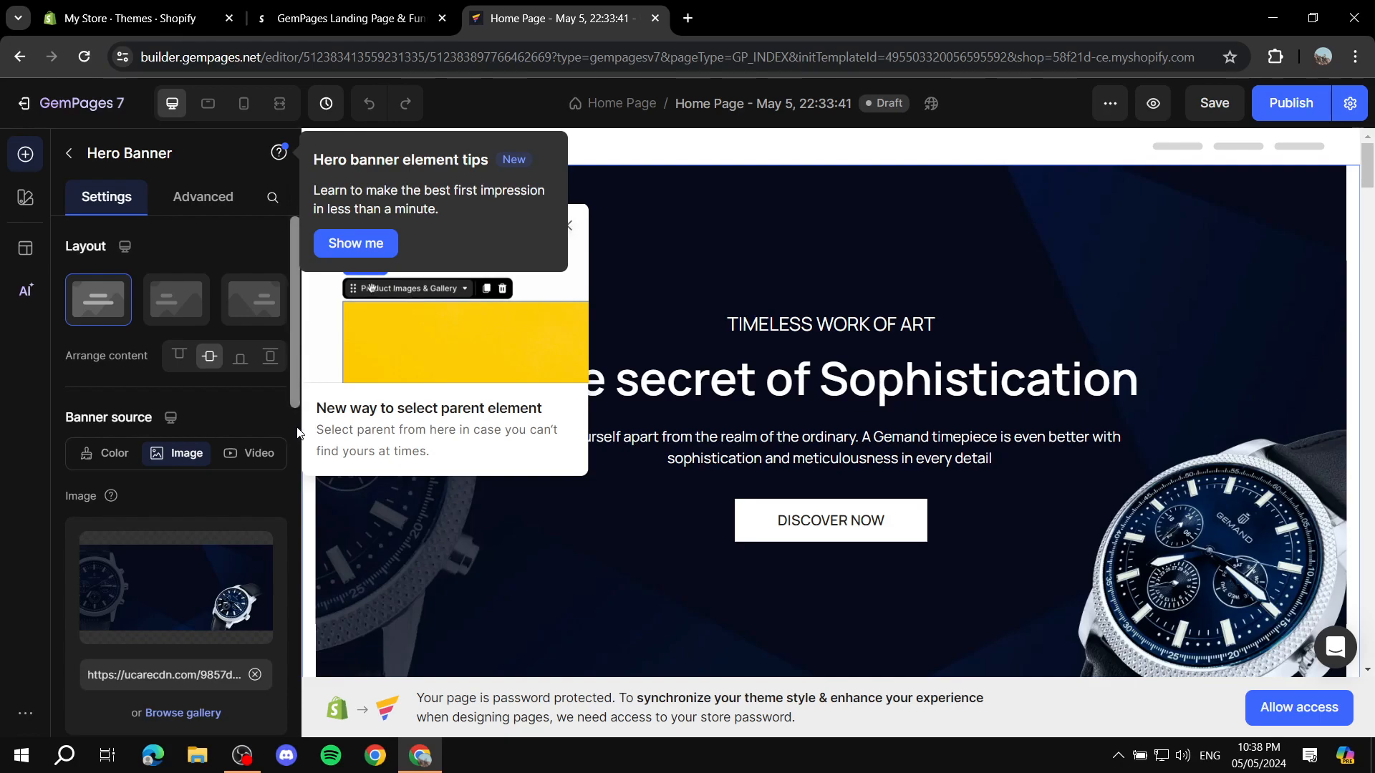
pyautogui.click(361, 245)
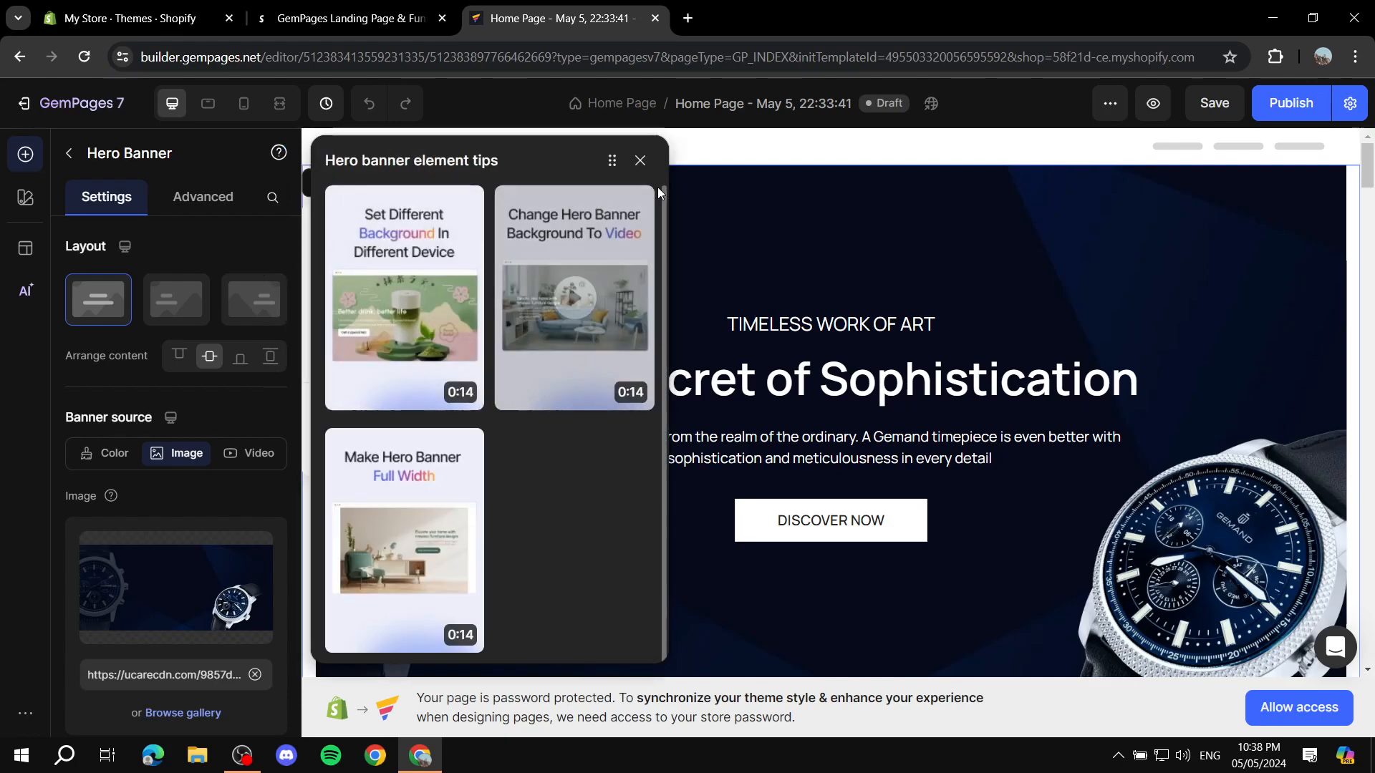
pyautogui.click(638, 157)
pyautogui.click(565, 226)
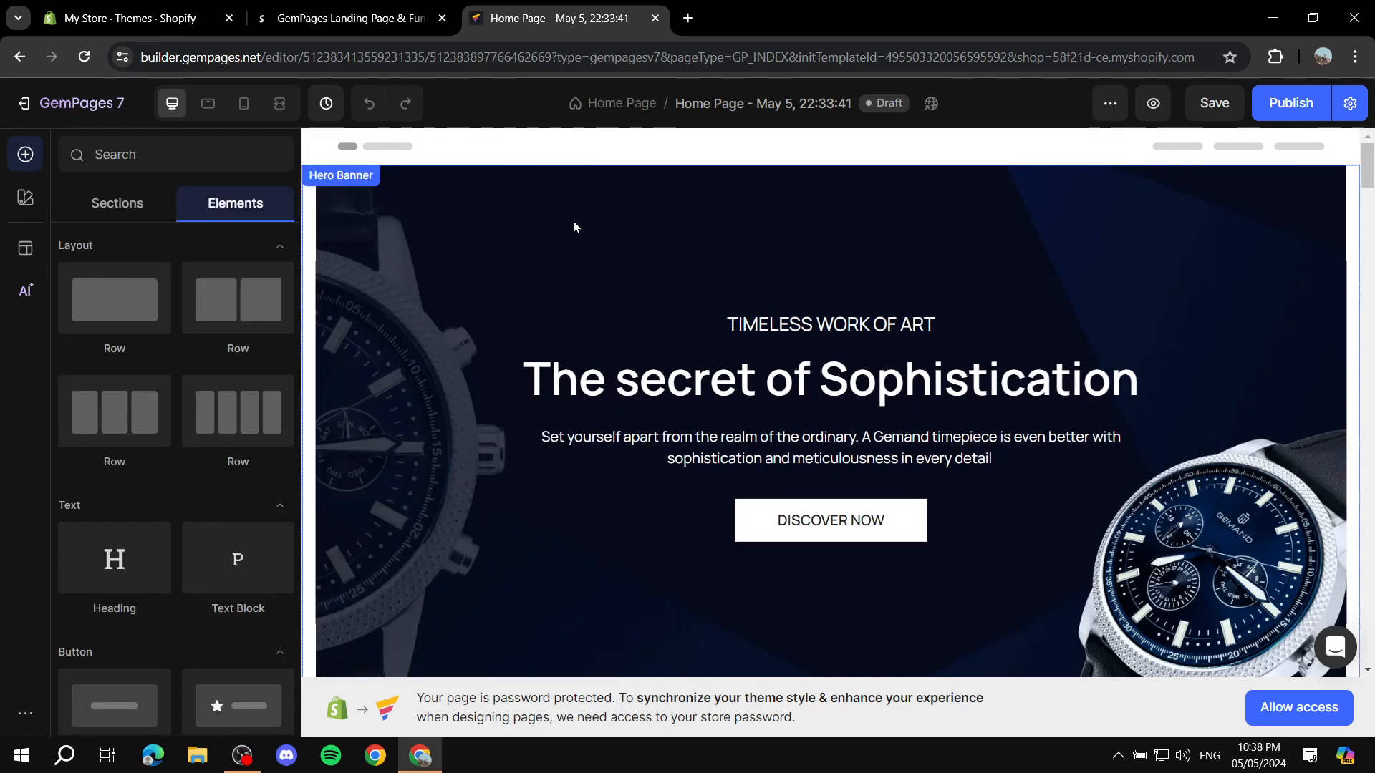
# Step: Examine the hero banner's settings and the available Sections and Elements in the editor
pyautogui.click(383, 271)
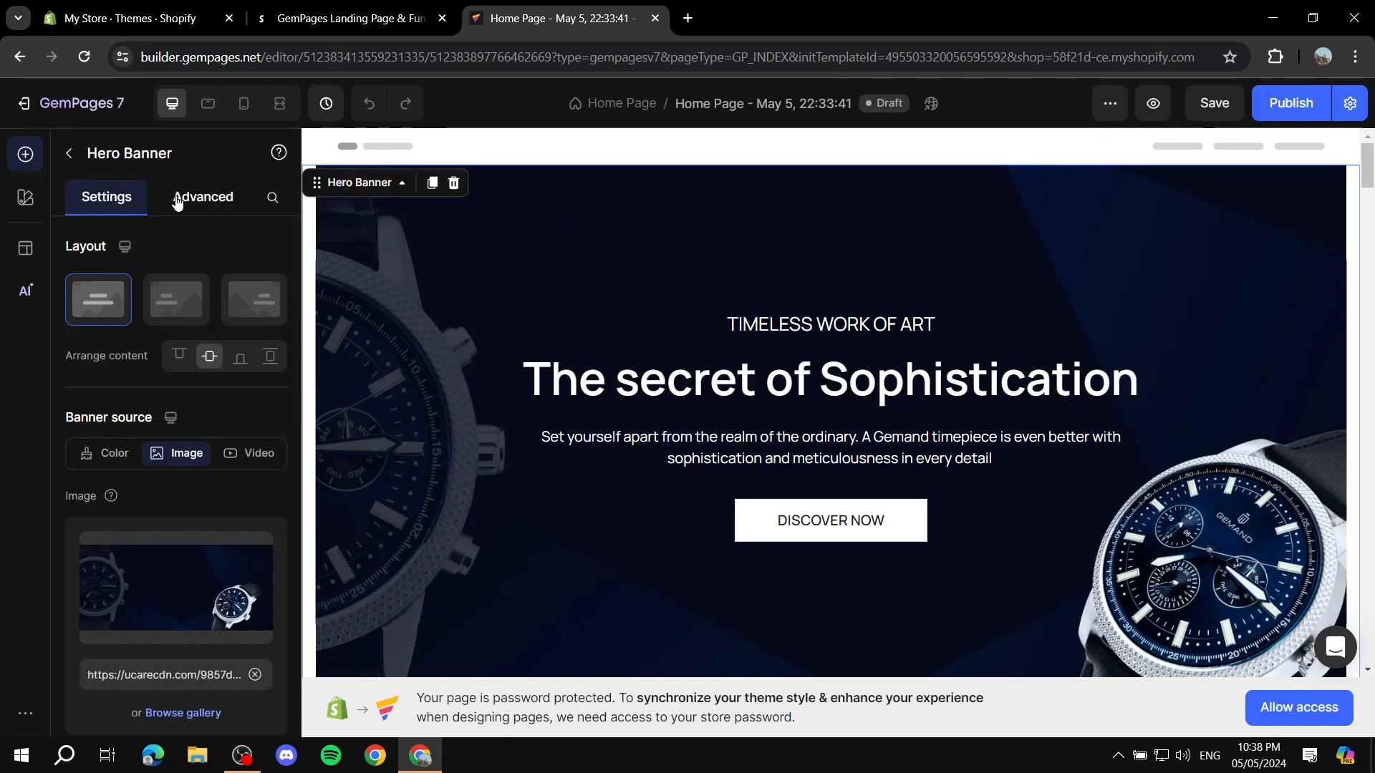
pyautogui.click(69, 159)
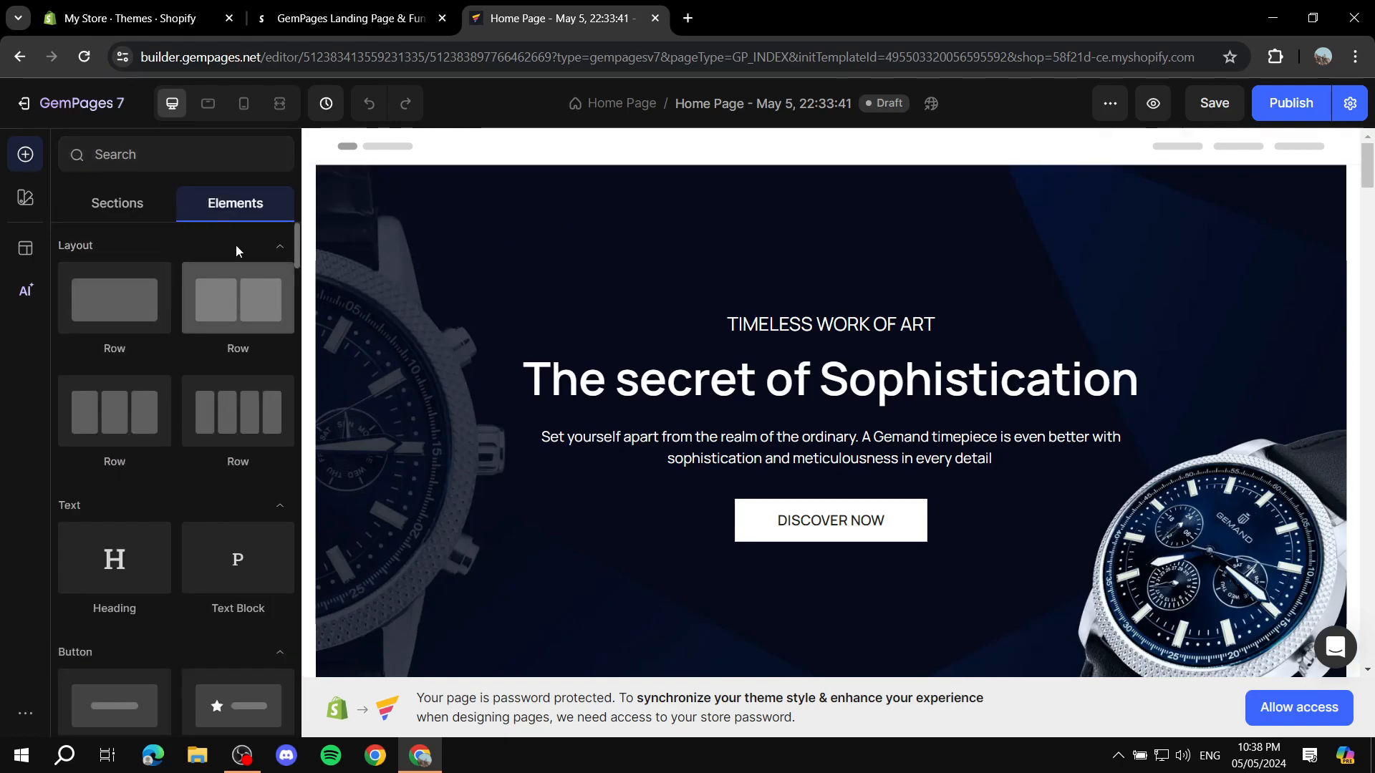
pyautogui.click(125, 211)
pyautogui.click(204, 205)
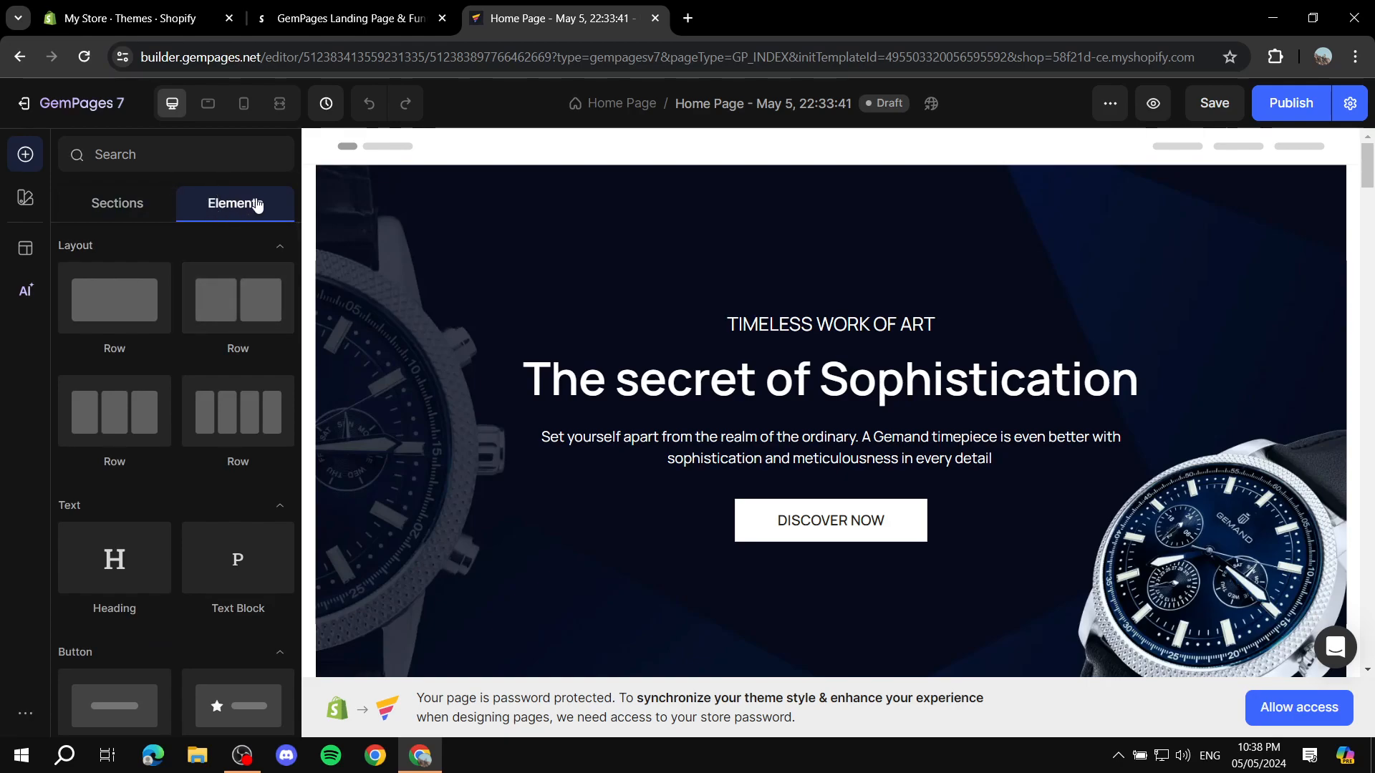
pyautogui.moveTo(229, 315); pyautogui.dragTo(220, 283)
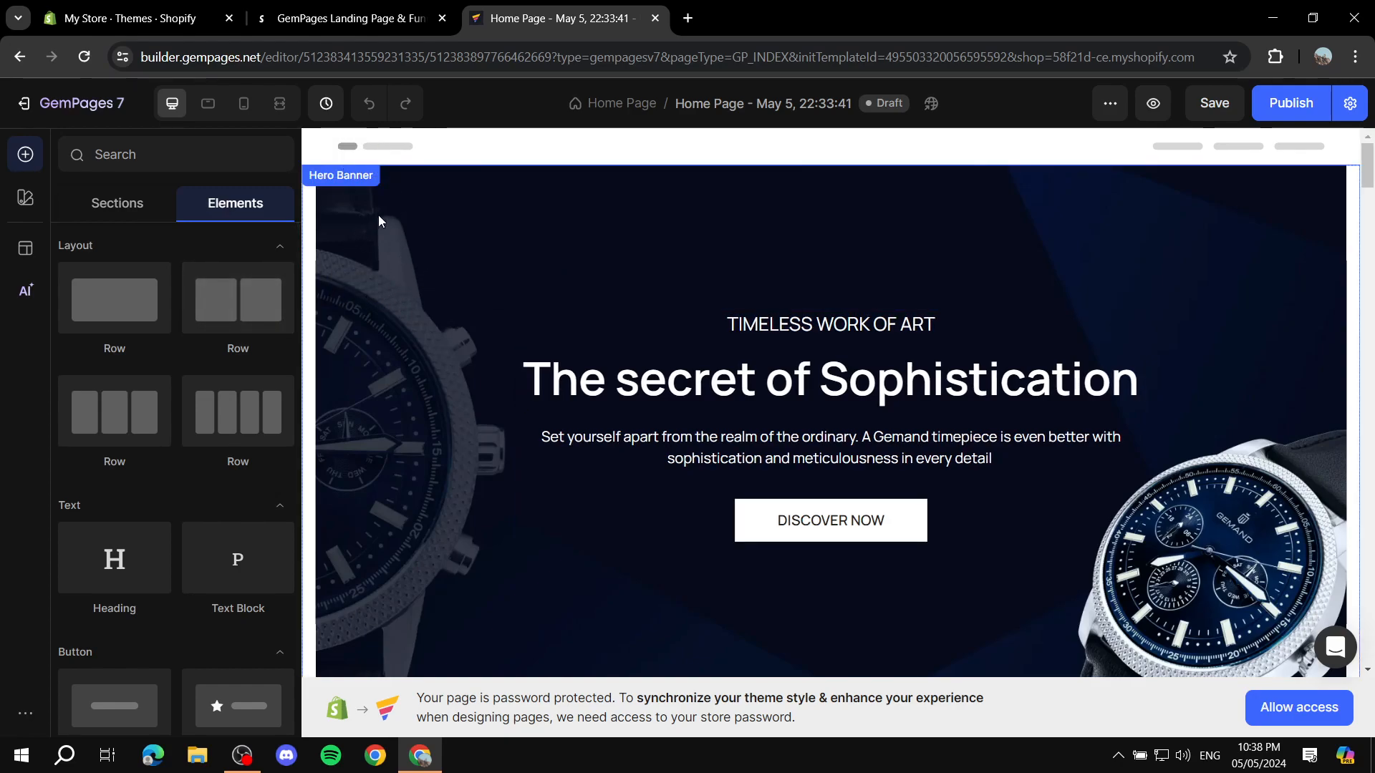
# Step: Try the left and right content layouts on the hero banner, restore the centred layout and arrange its content to the top
pyautogui.click(406, 249)
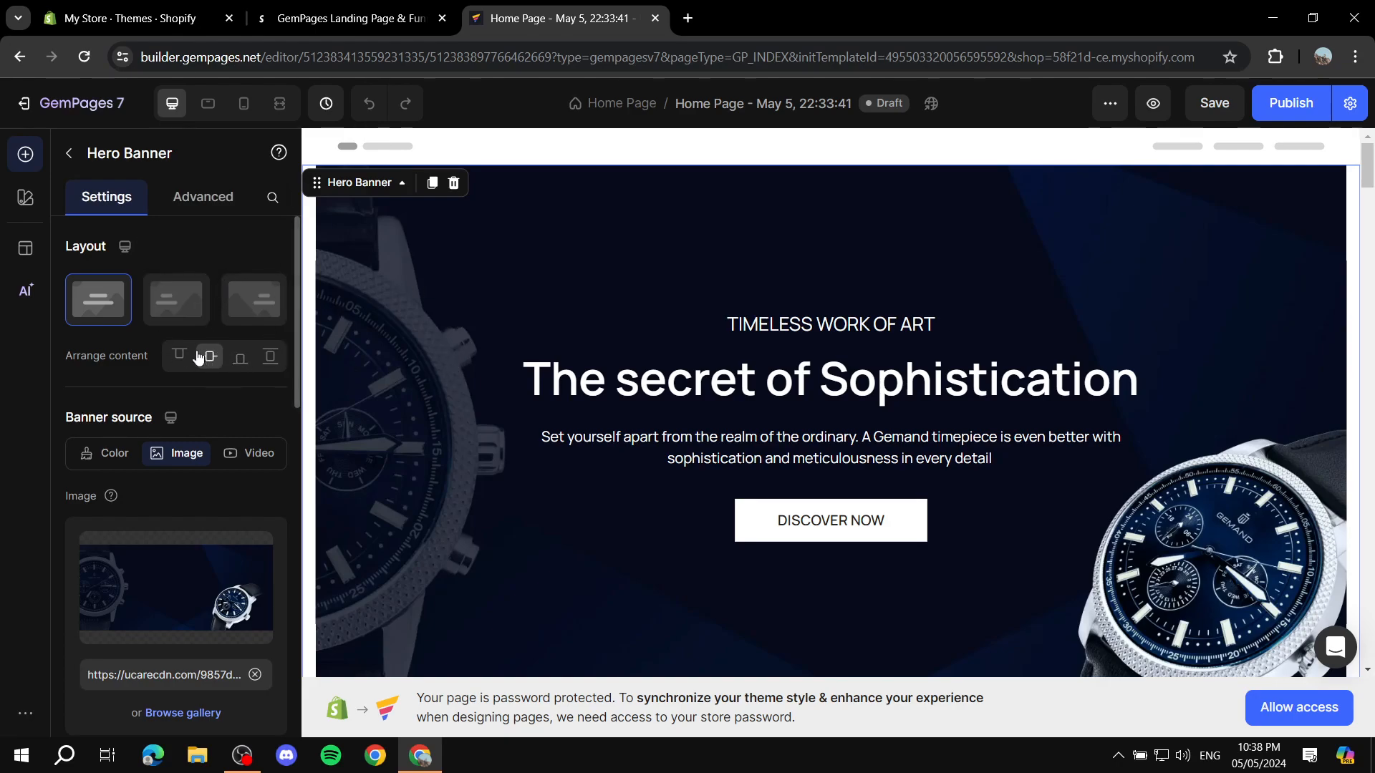
pyautogui.click(187, 305)
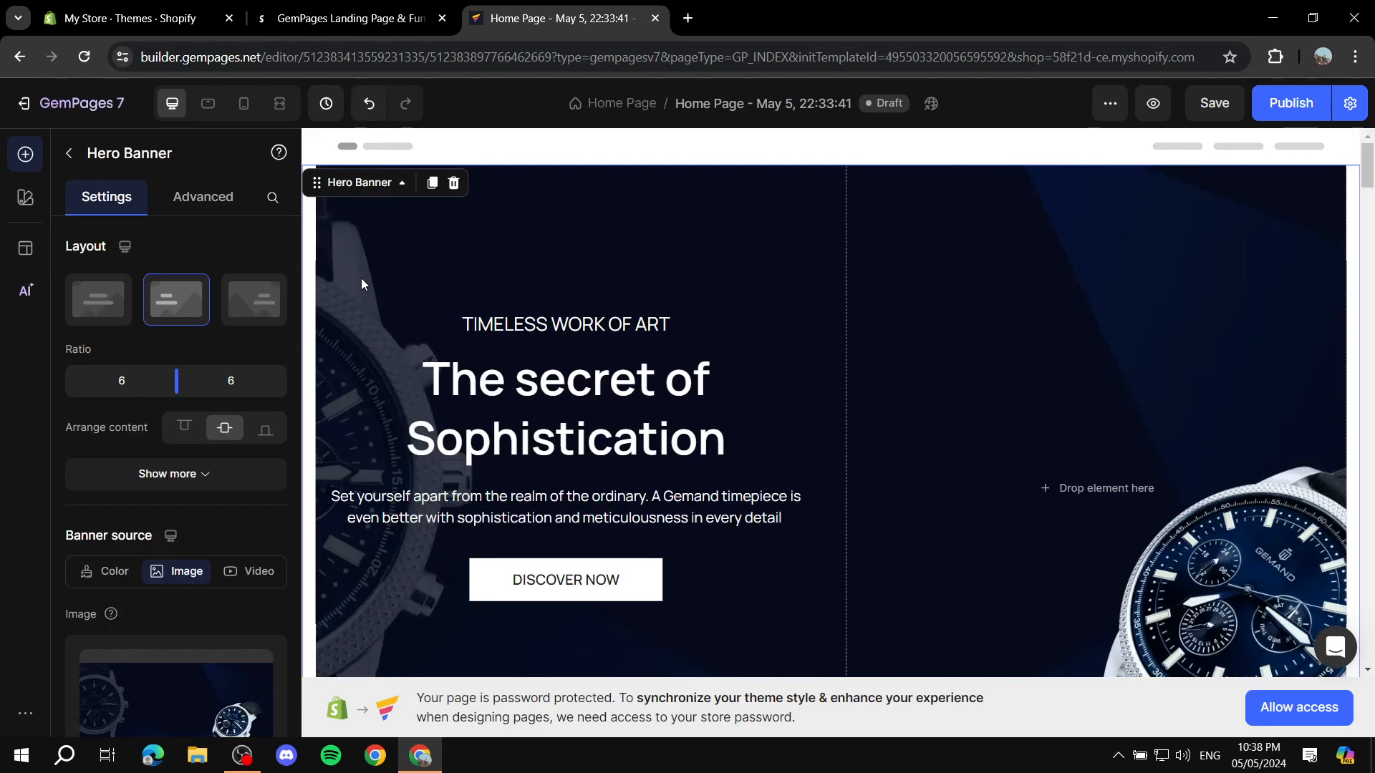
pyautogui.click(263, 309)
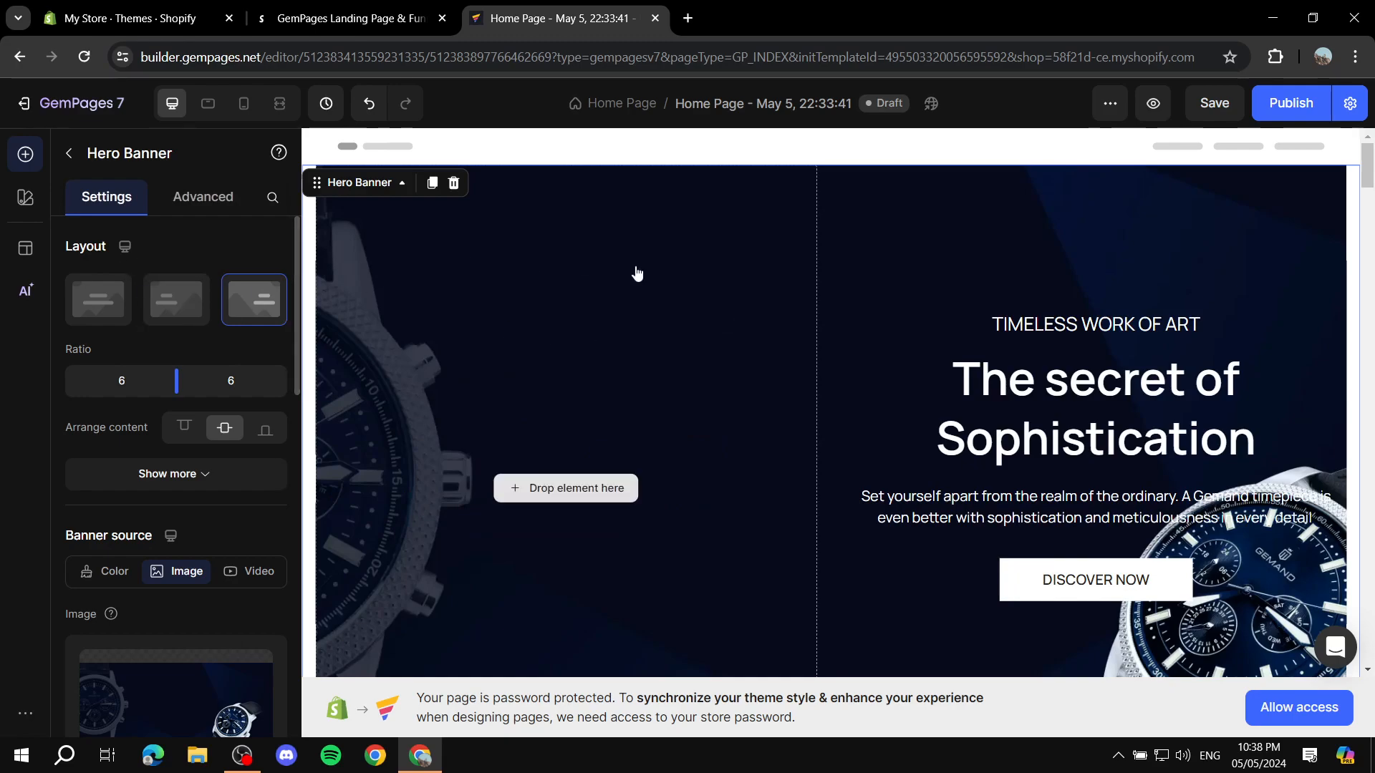
pyautogui.click(99, 297)
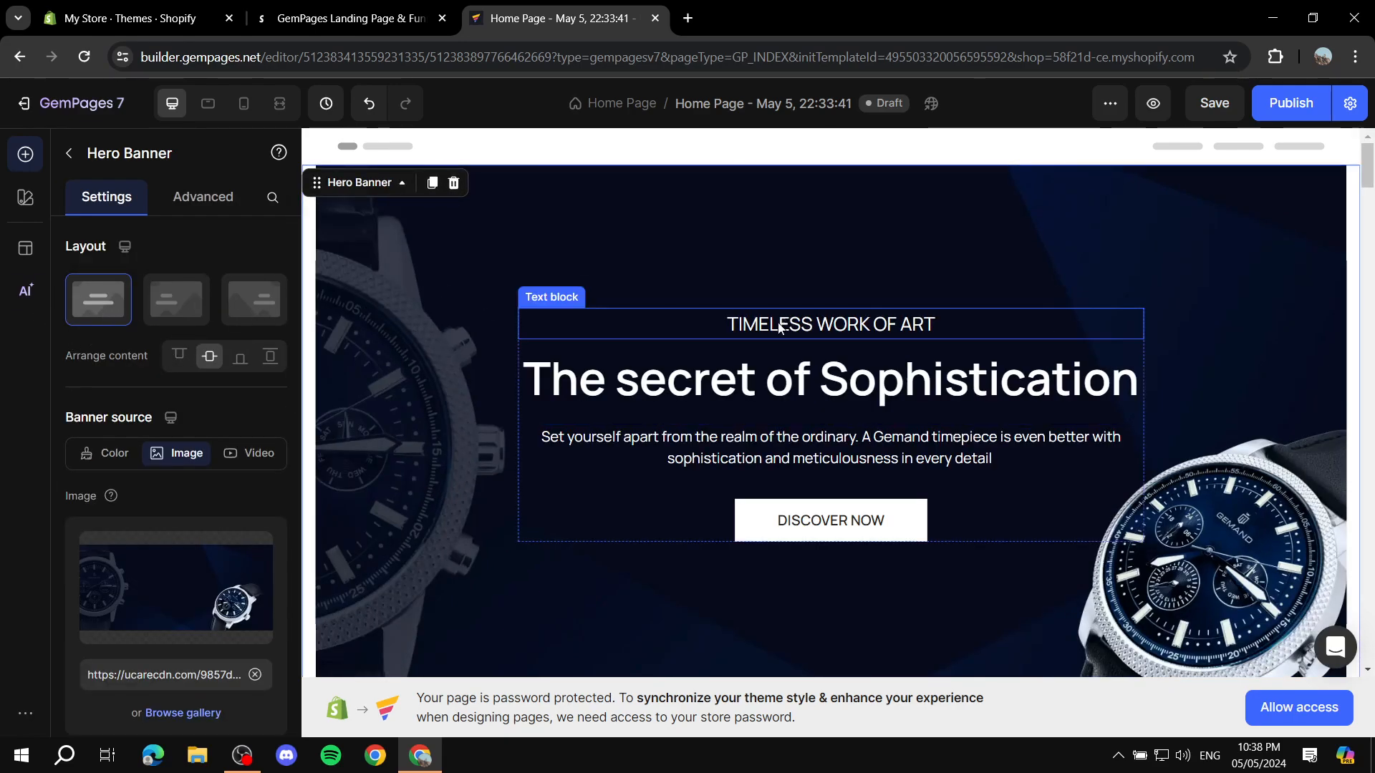
pyautogui.click(181, 362)
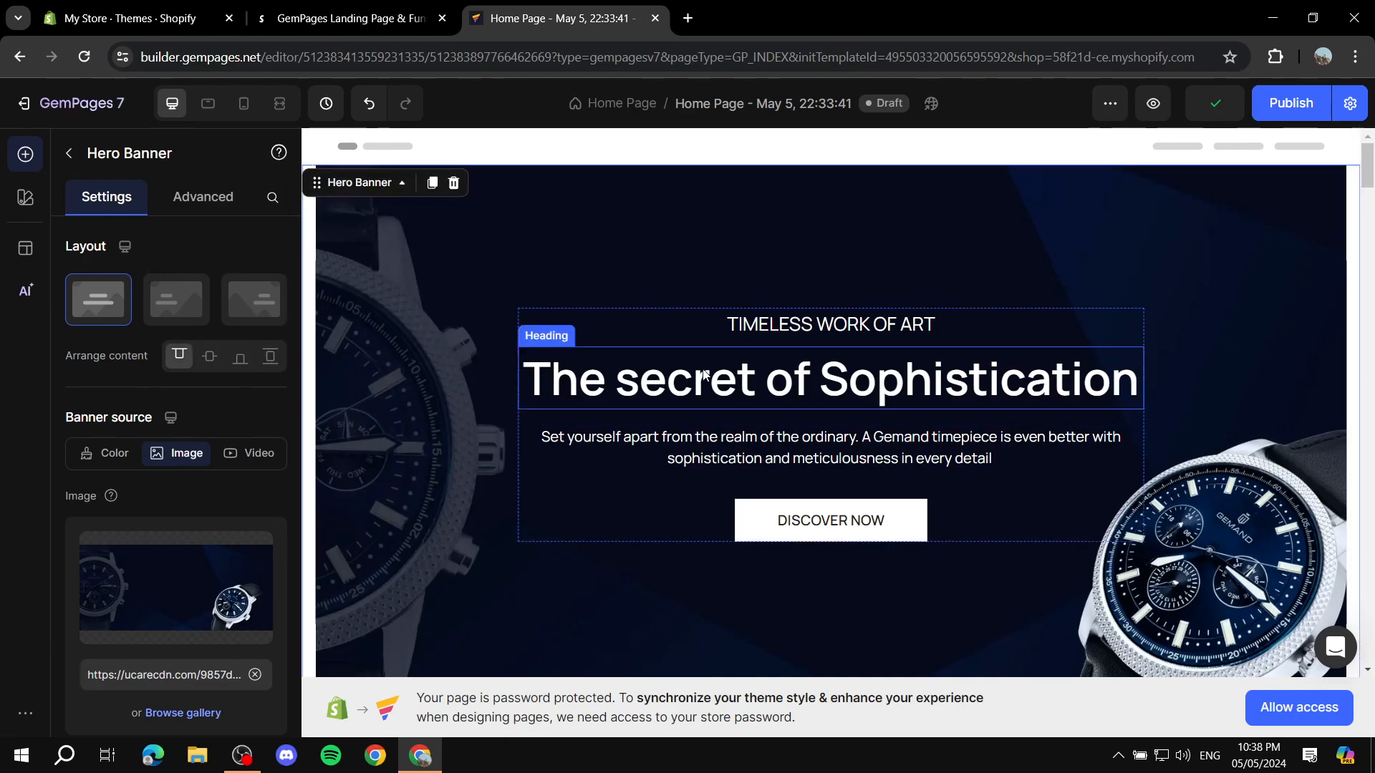
# Step: Try the other vertical content arrangements on the hero banner and settle on the middle one
pyautogui.click(209, 361)
pyautogui.click(240, 360)
pyautogui.click(270, 357)
pyautogui.click(210, 357)
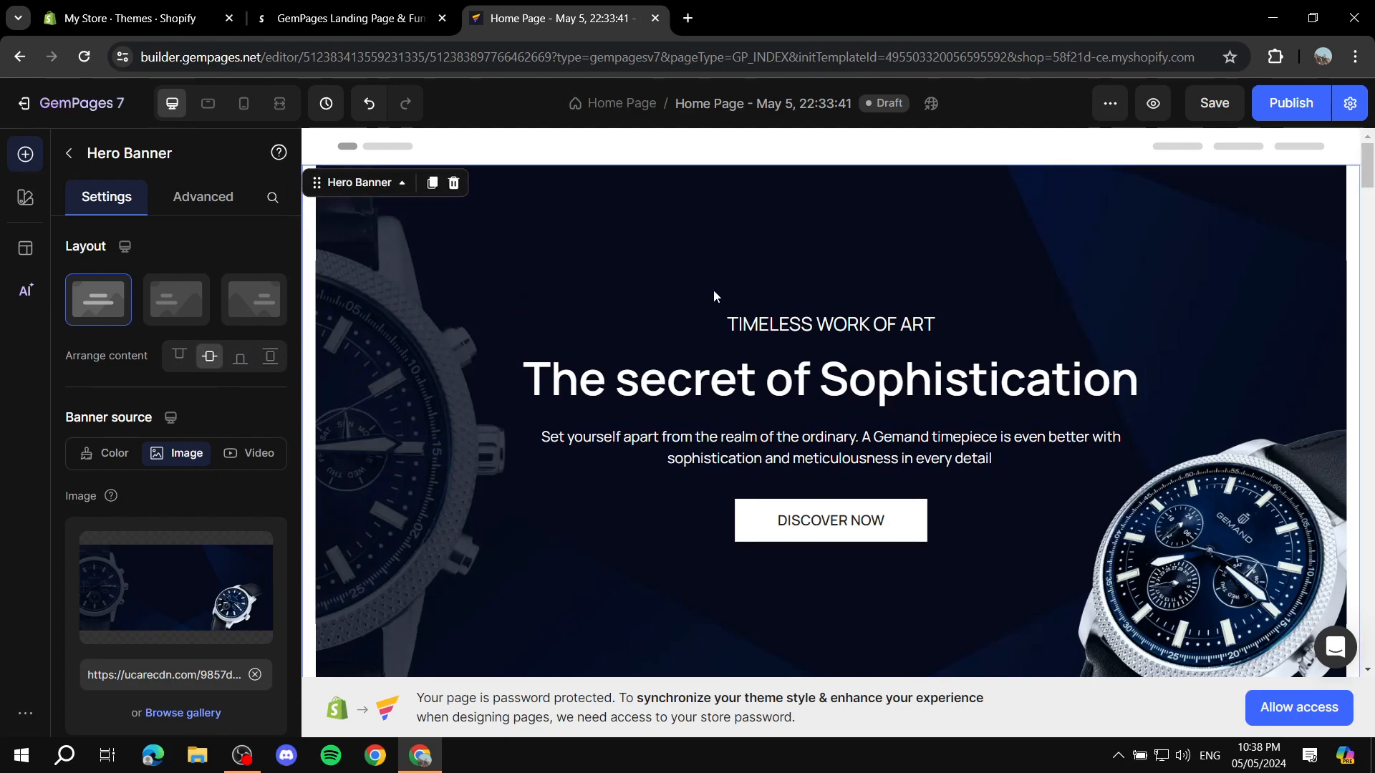
pyautogui.scroll(-2, 594, 317)
pyautogui.scroll(3, 634, 333)
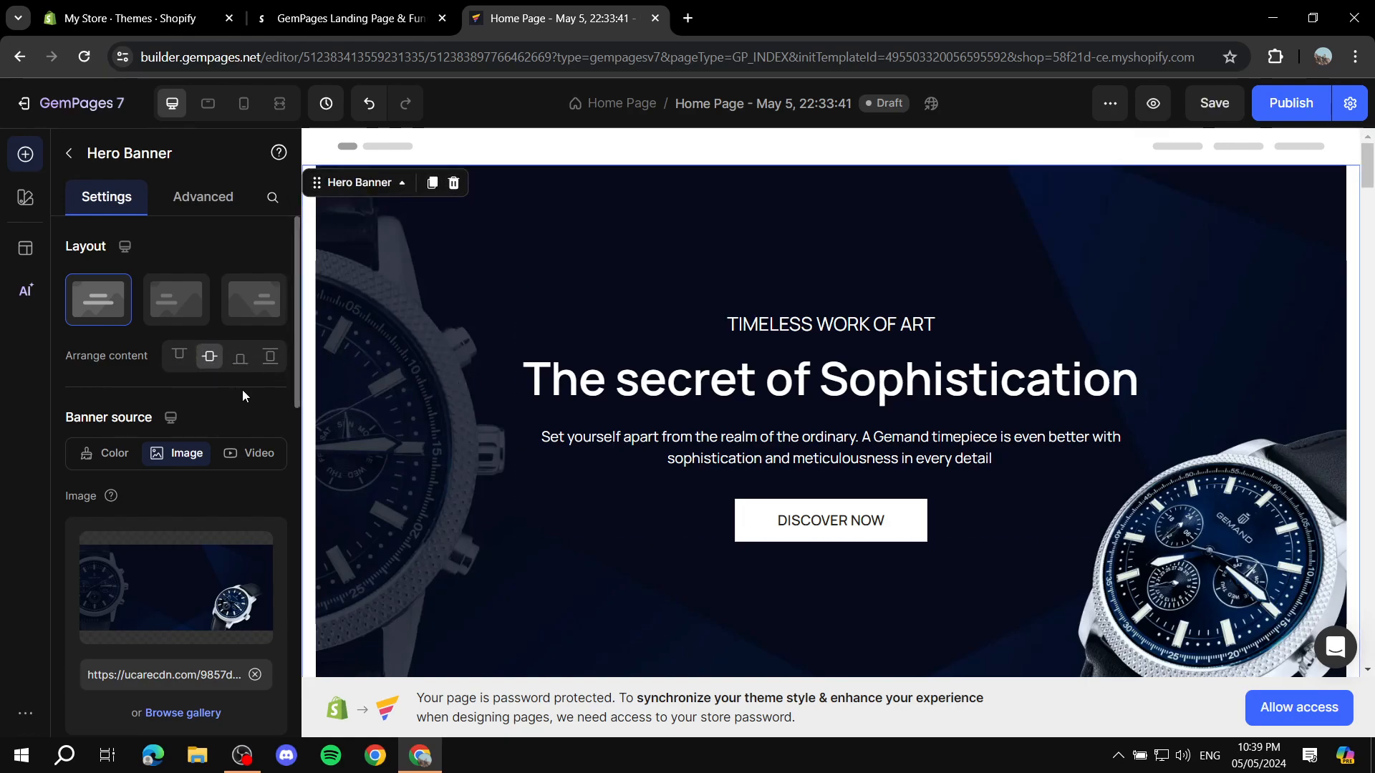
# Step: Switch the hero banner source to Color and set a 130° gradient from white (FFFFFF) to dark grey
pyautogui.scroll(-1, 244, 379)
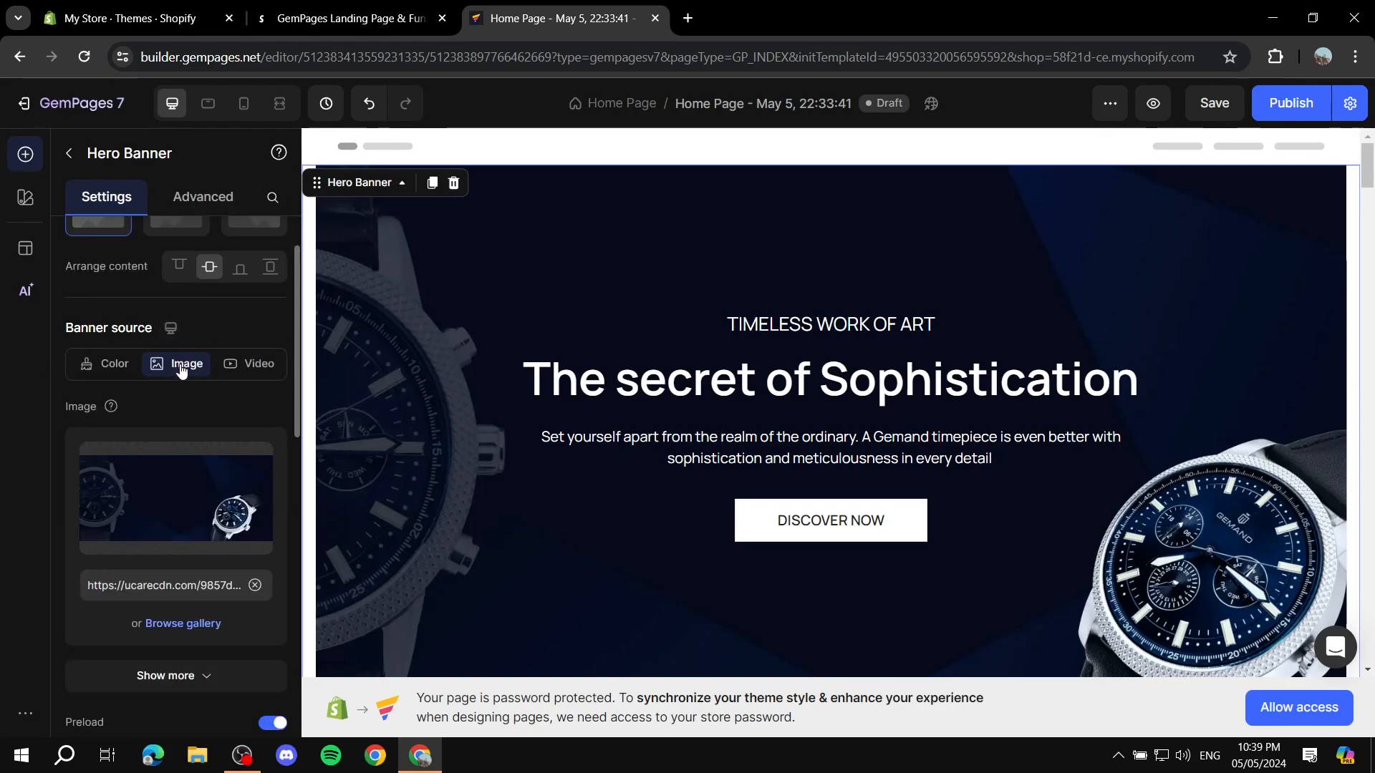
pyautogui.click(126, 366)
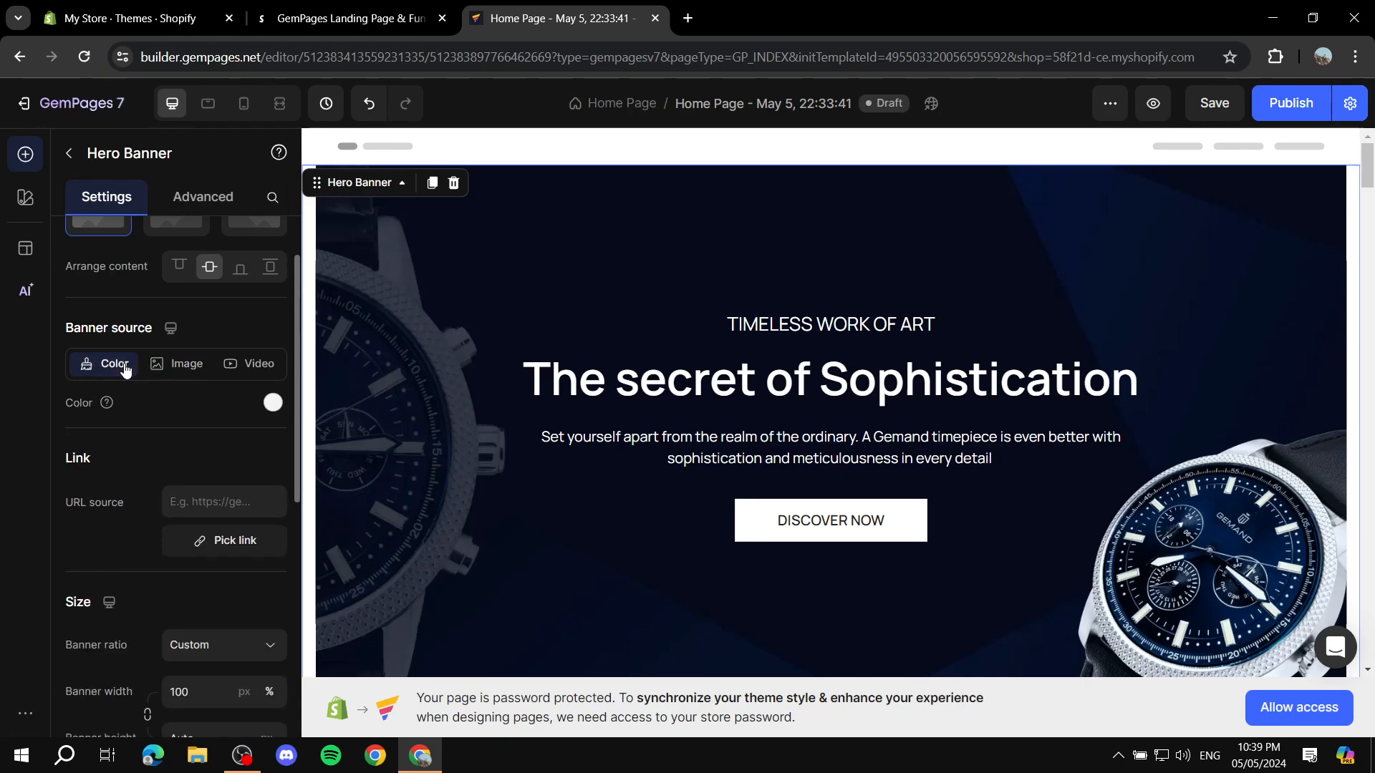
pyautogui.click(272, 400)
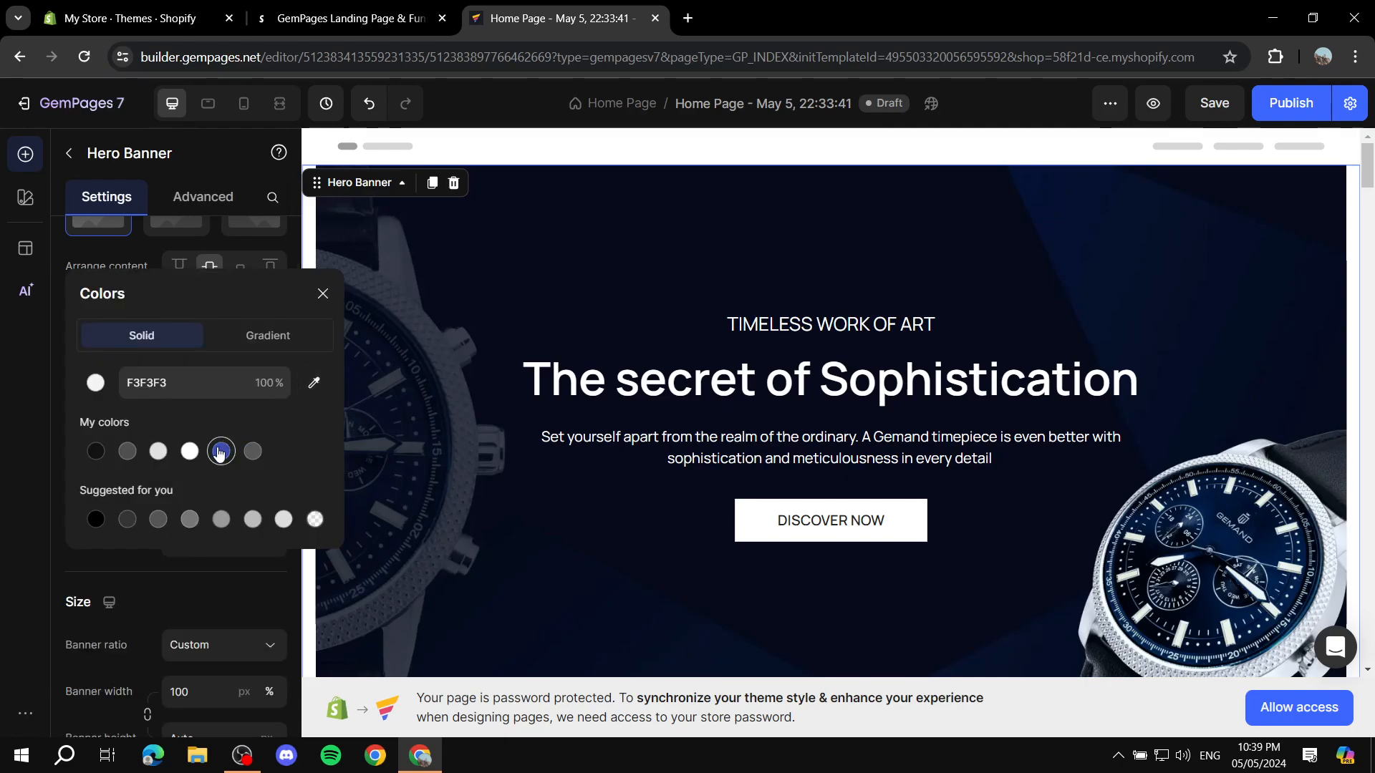
pyautogui.click(189, 451)
pyautogui.click(292, 333)
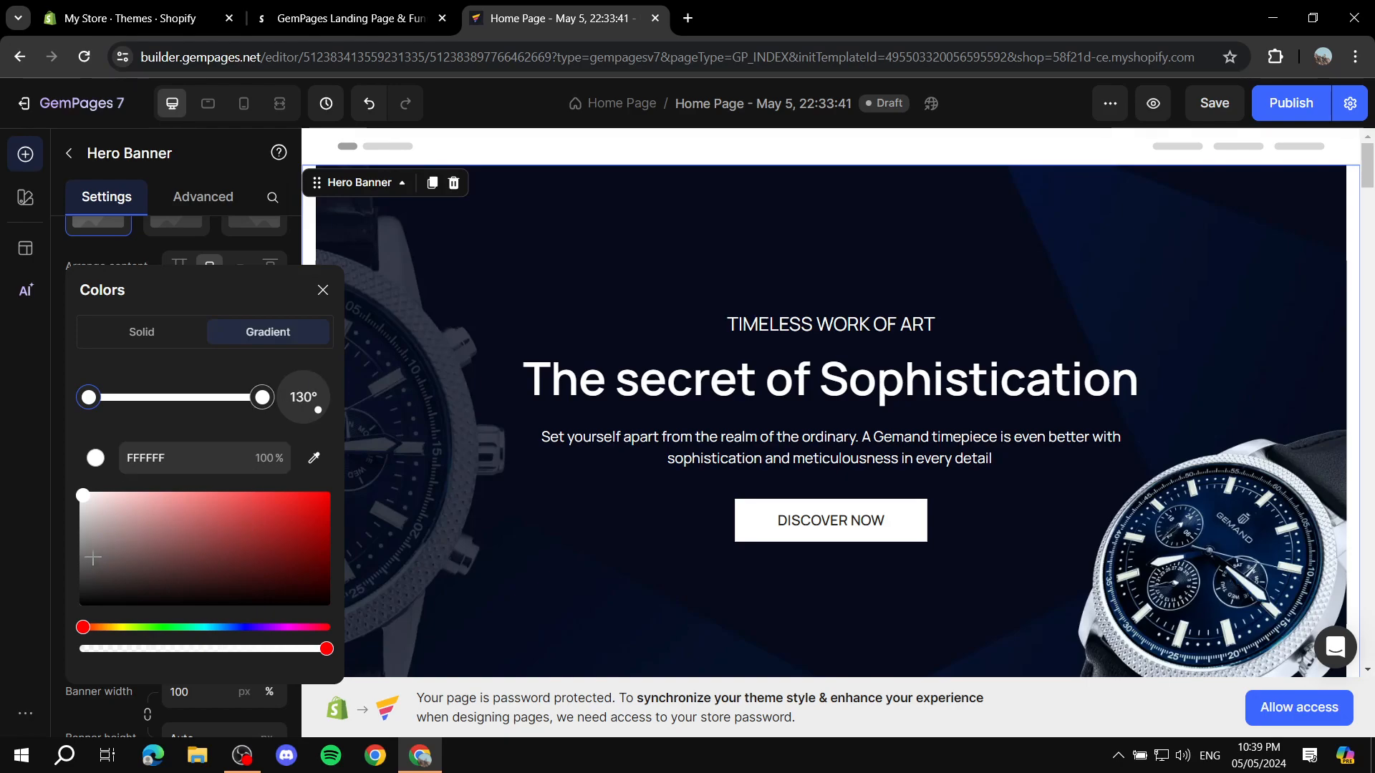
pyautogui.moveTo(262, 397); pyautogui.dragTo(258, 398)
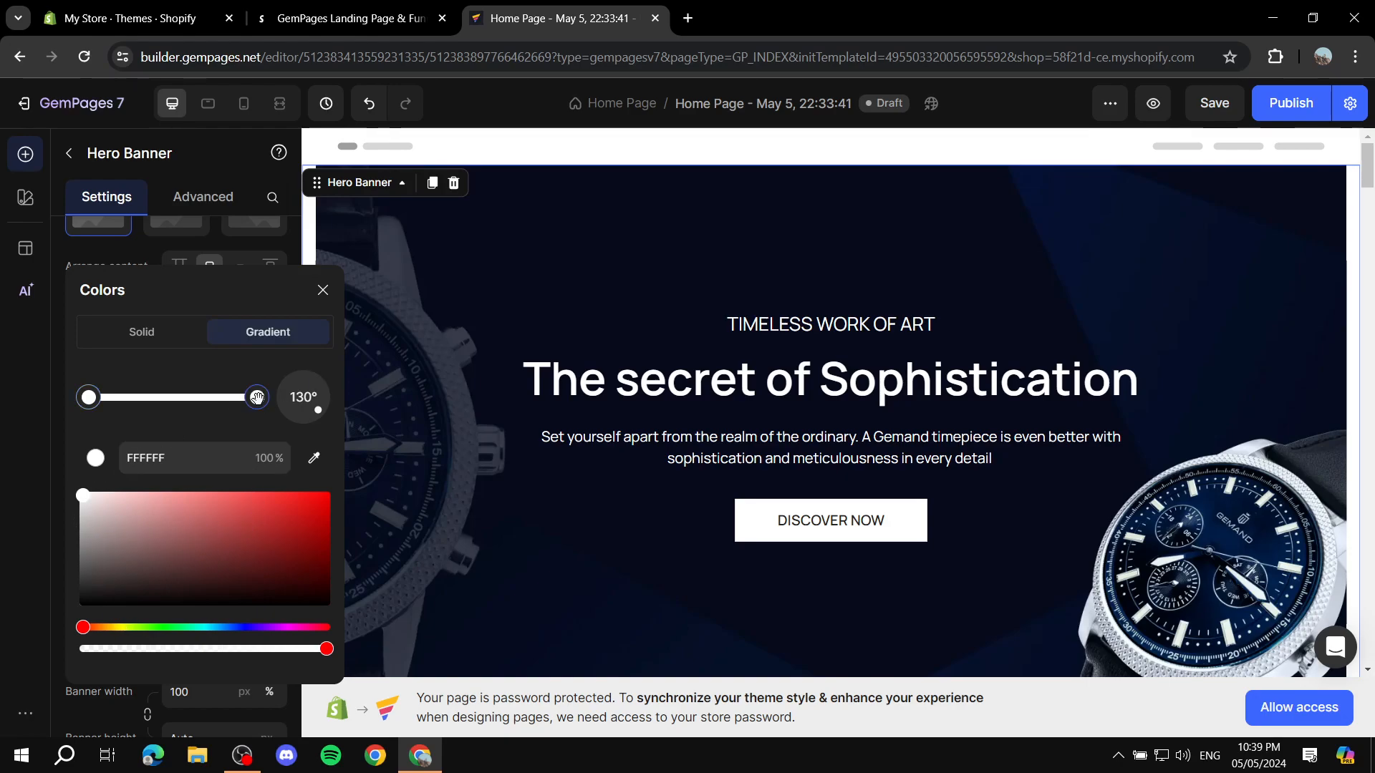
pyautogui.moveTo(91, 555); pyautogui.dragTo(83, 587)
pyautogui.click(323, 290)
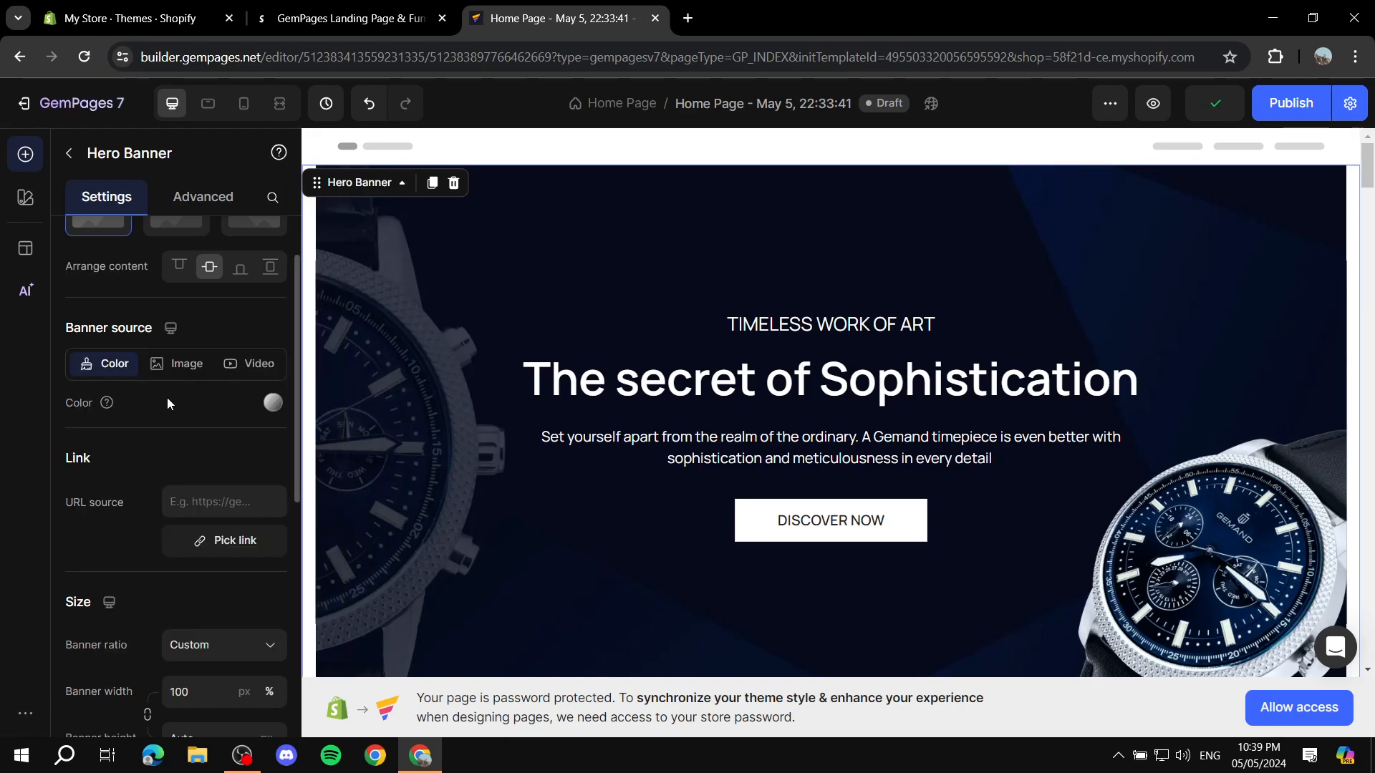
# Step: Examine the hero banner's layout, link and size settings, and its advanced display and spacing options
pyautogui.scroll(-1, 165, 401)
pyautogui.scroll(3, 153, 404)
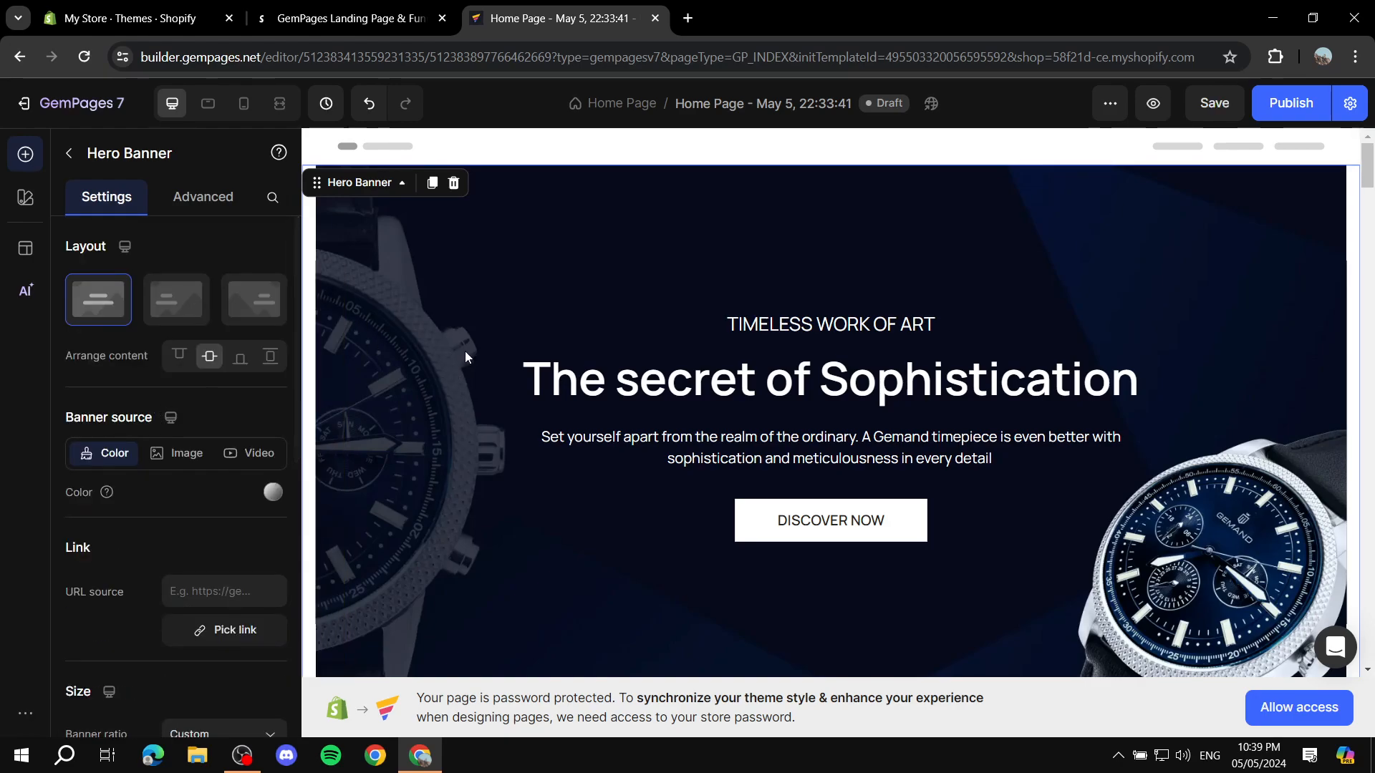
pyautogui.scroll(-1, 461, 355)
pyautogui.scroll(-1, 140, 521)
pyautogui.scroll(2, 142, 522)
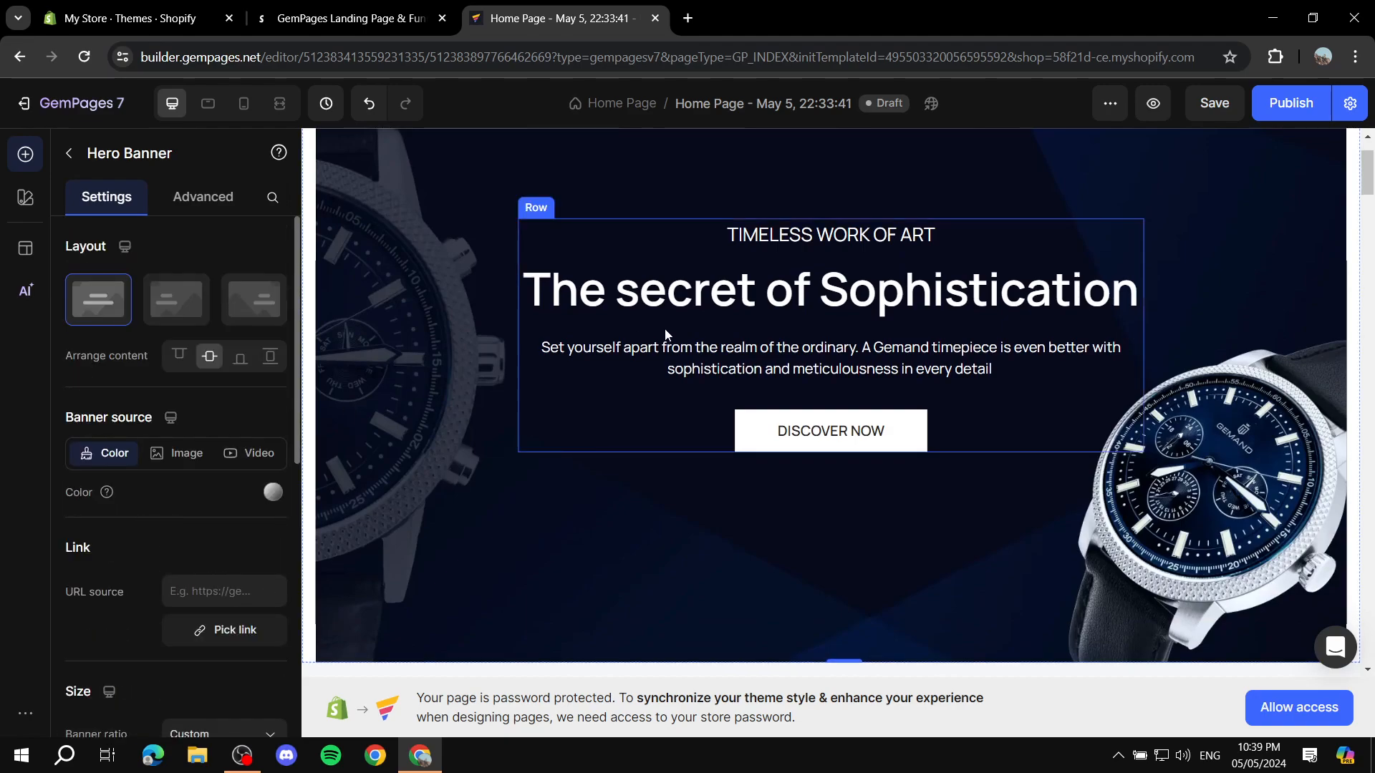
pyautogui.scroll(1, 669, 328)
pyautogui.click(69, 149)
pyautogui.click(742, 291)
pyautogui.scroll(-1, 244, 342)
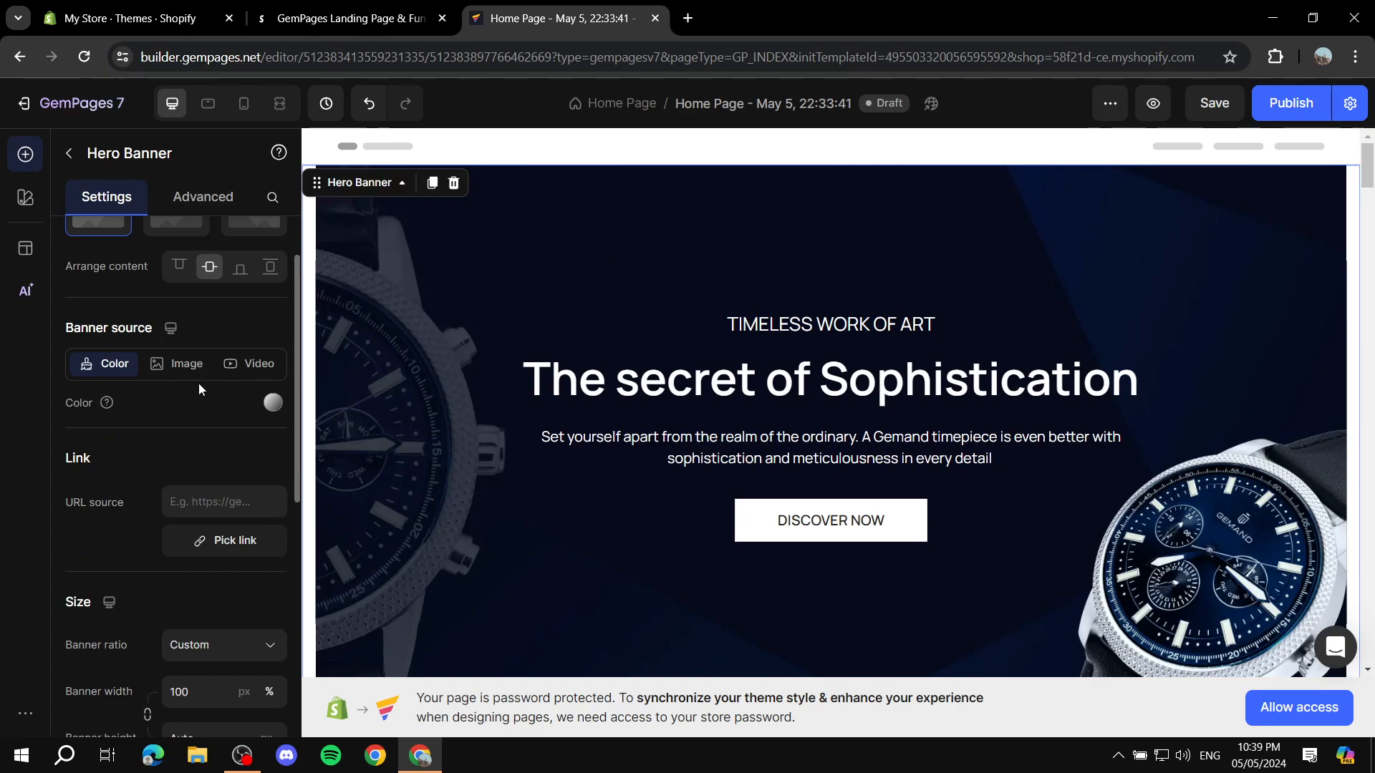
pyautogui.scroll(-8, 162, 402)
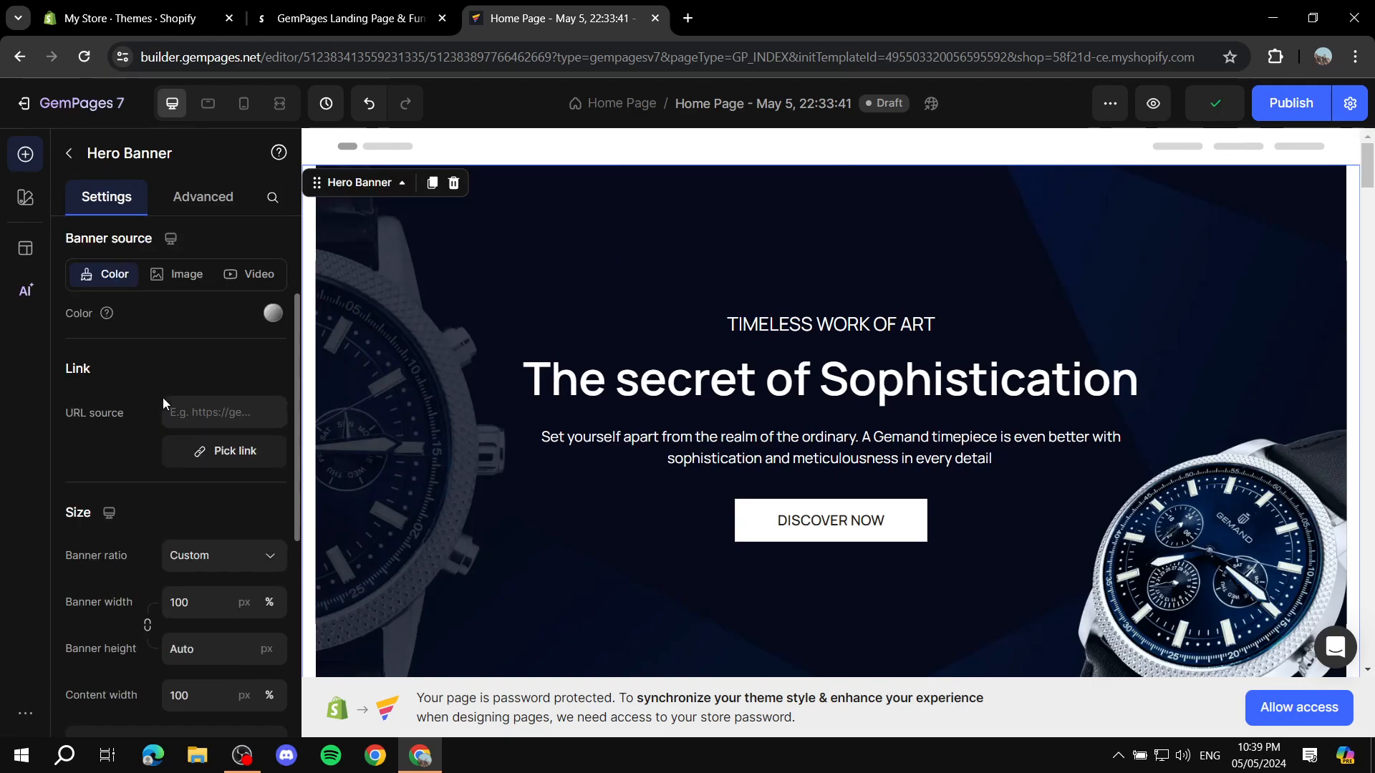
pyautogui.scroll(10, 159, 401)
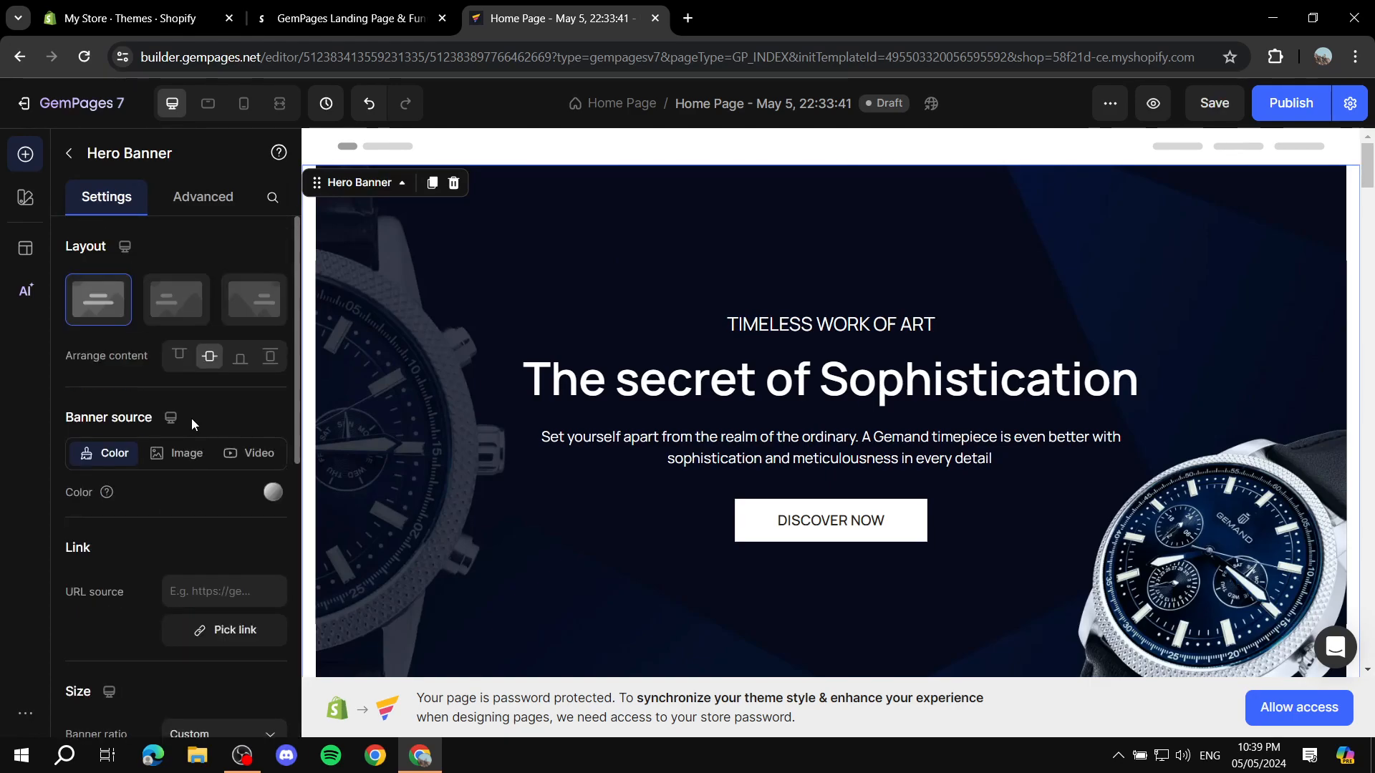
pyautogui.click(222, 206)
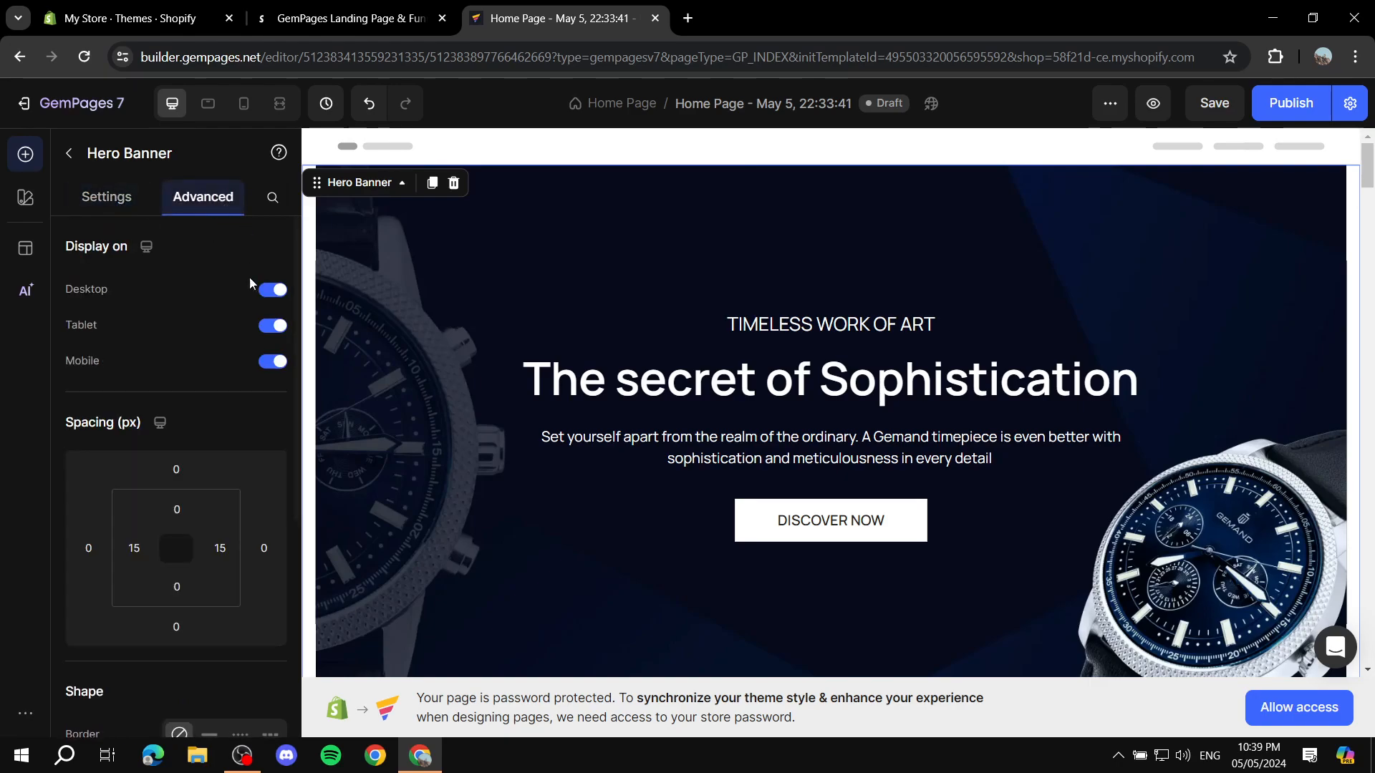
pyautogui.scroll(-5, 215, 344)
pyautogui.scroll(5, 172, 401)
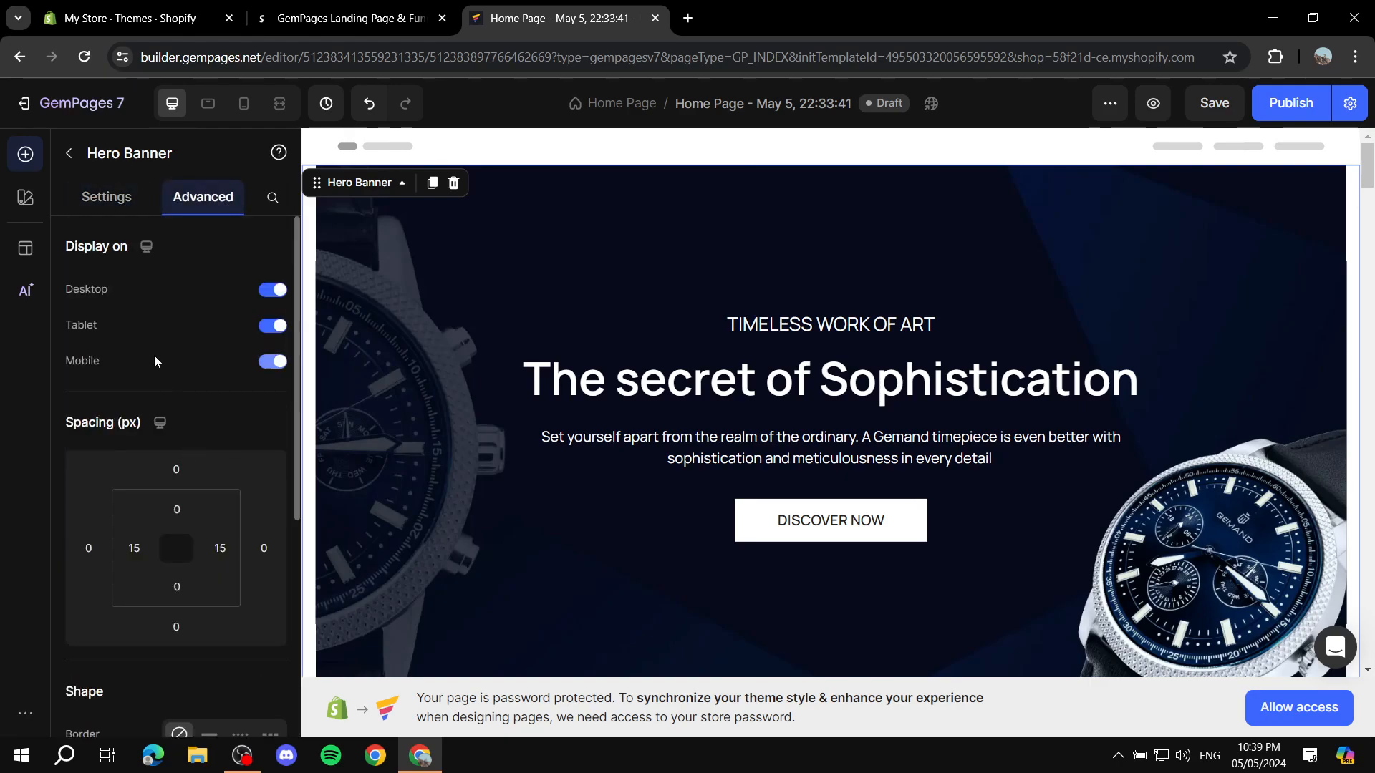
pyautogui.click(105, 197)
pyautogui.click(73, 155)
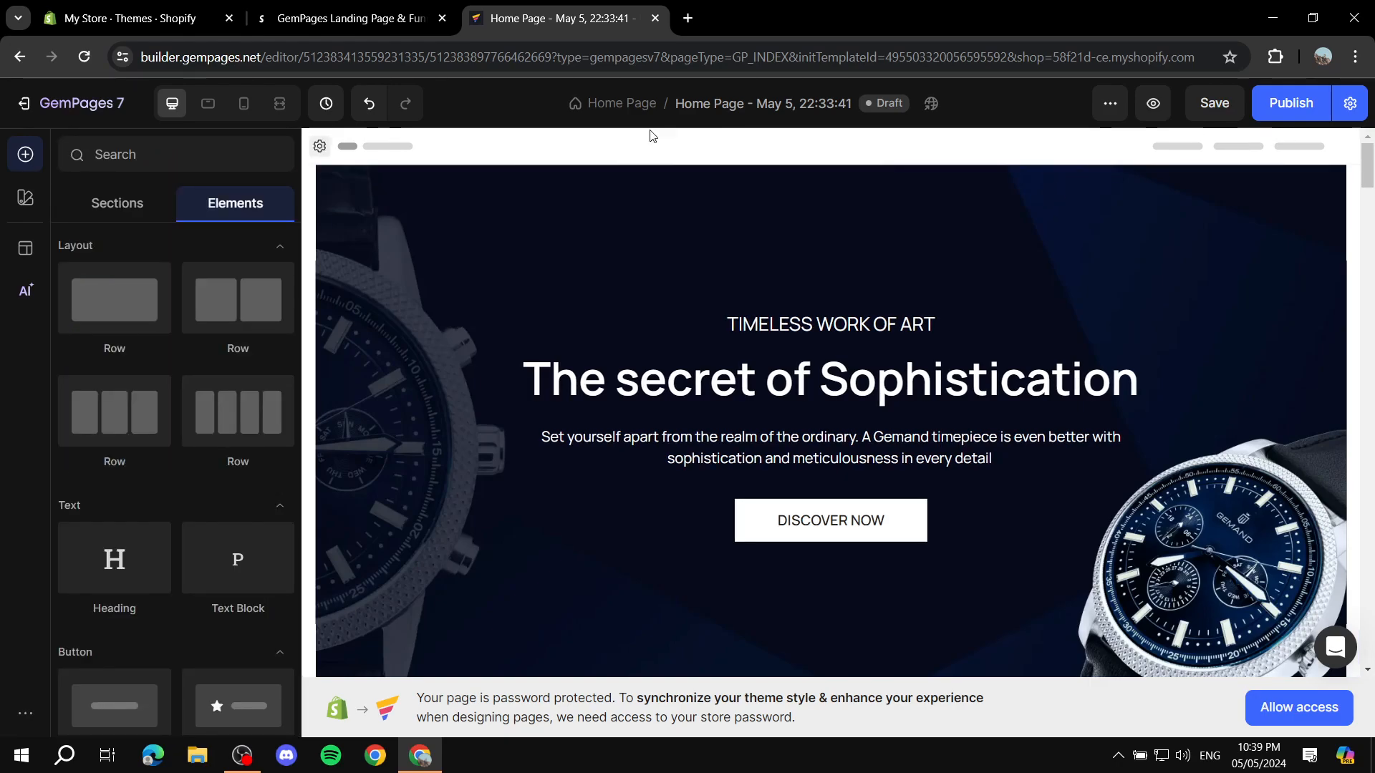
# Step: Browse the available Elements and Sections that can be added to the page
pyautogui.scroll(-5, 191, 286)
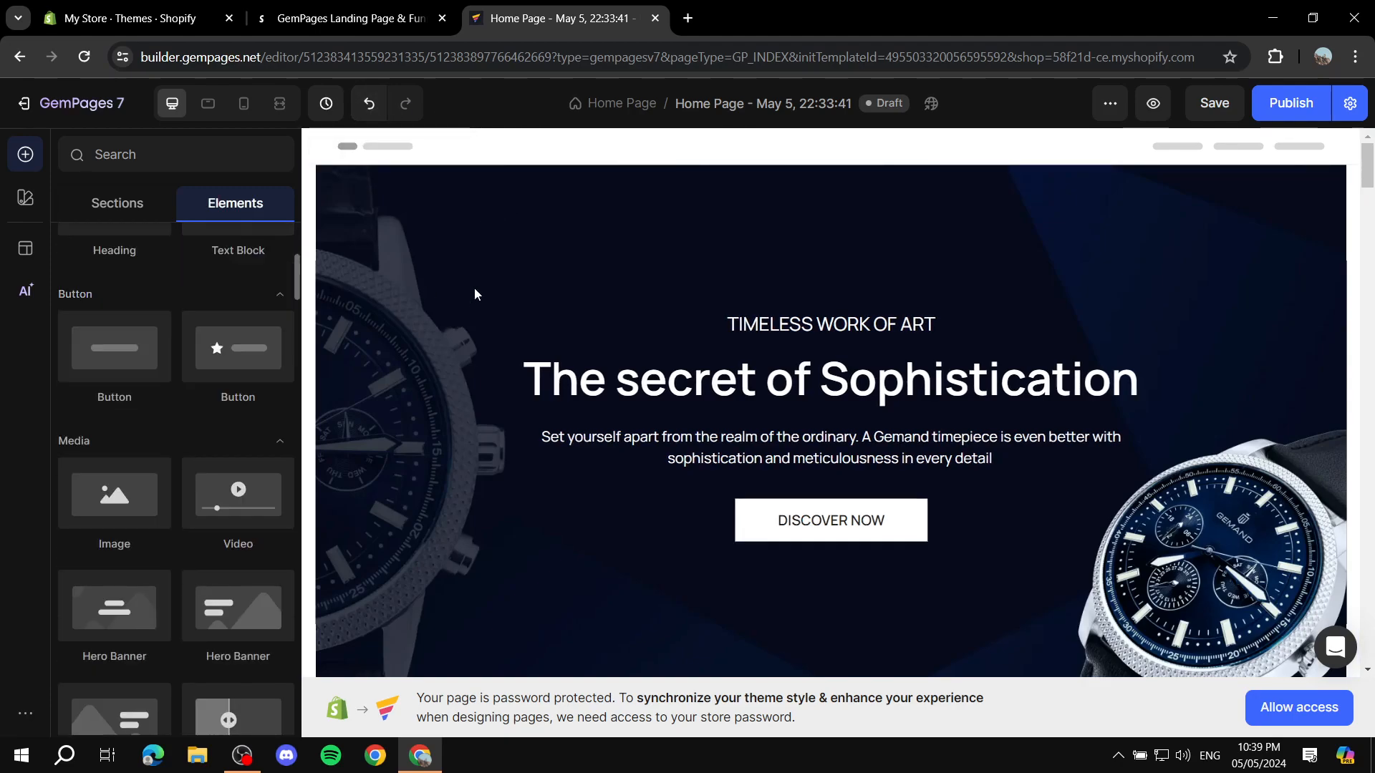
pyautogui.scroll(3, 243, 322)
pyautogui.scroll(2, 240, 256)
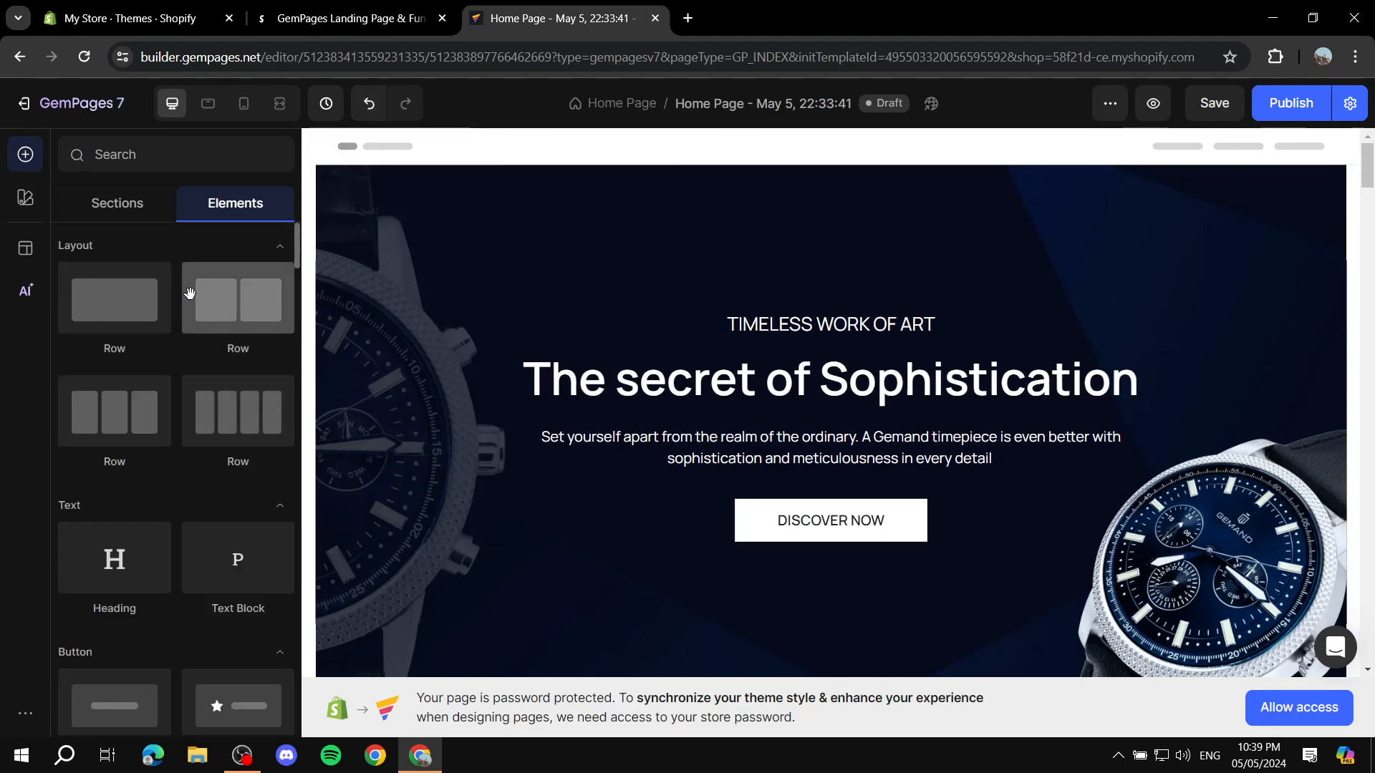
pyautogui.click(117, 202)
pyautogui.moveTo(203, 323)
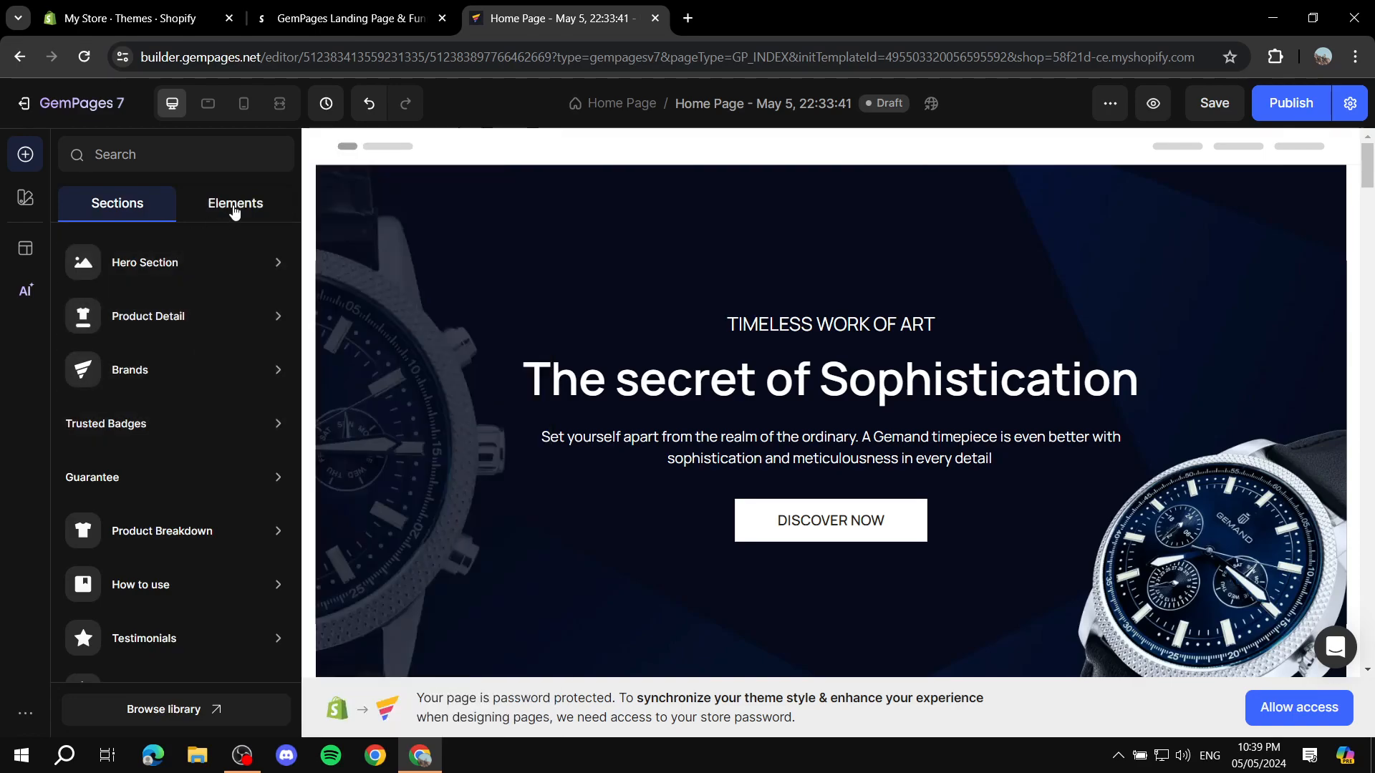
pyautogui.click(247, 207)
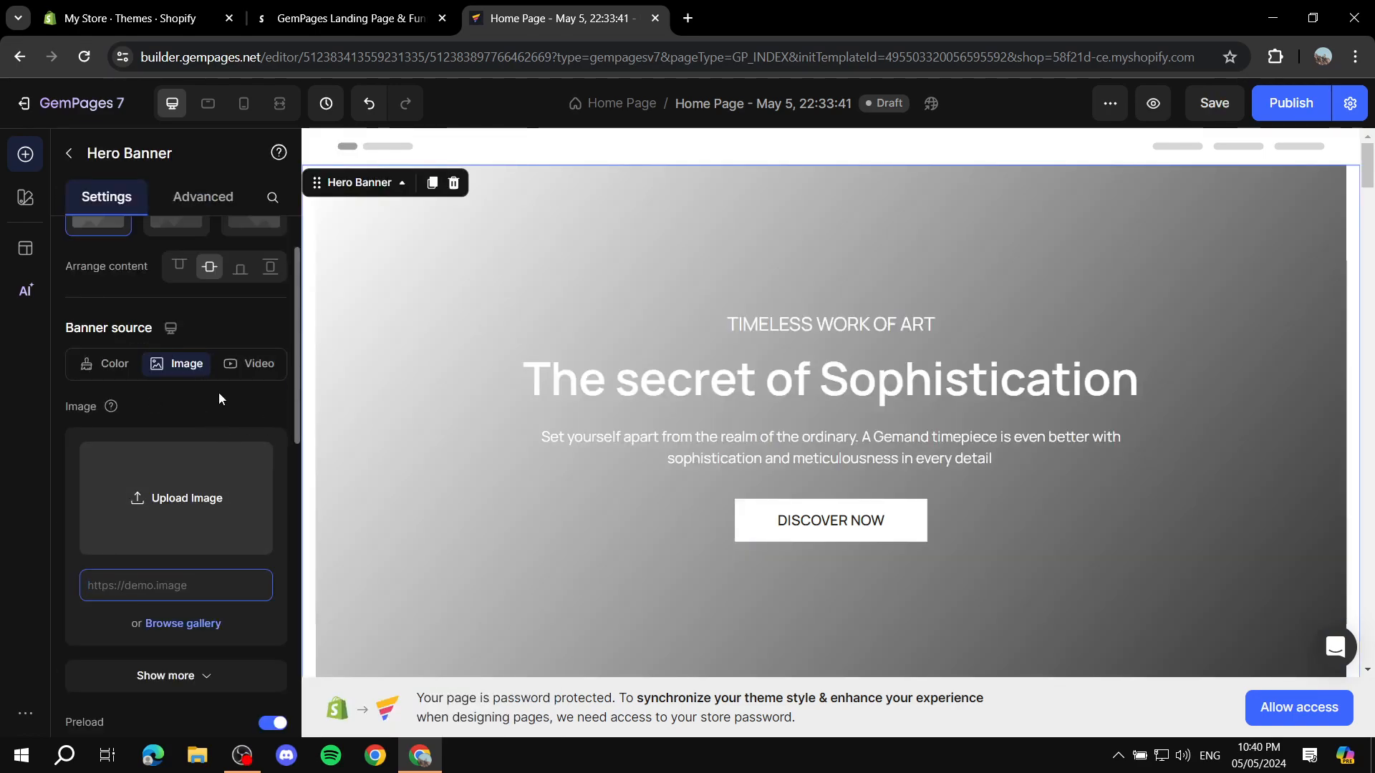
# Step: Return the hero banner source to Color and change the gradient's white stop to black (000000)
pyautogui.click(107, 363)
pyautogui.click(181, 363)
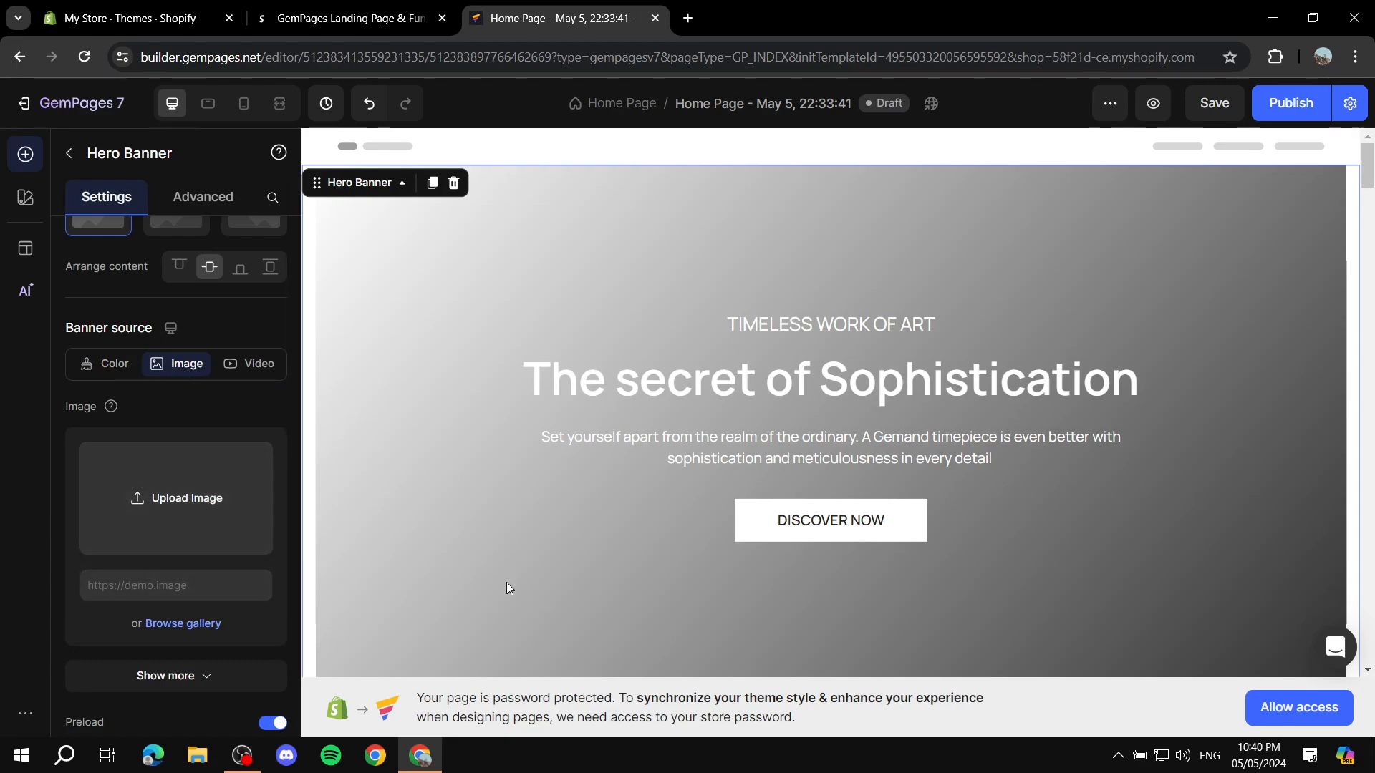
pyautogui.click(111, 366)
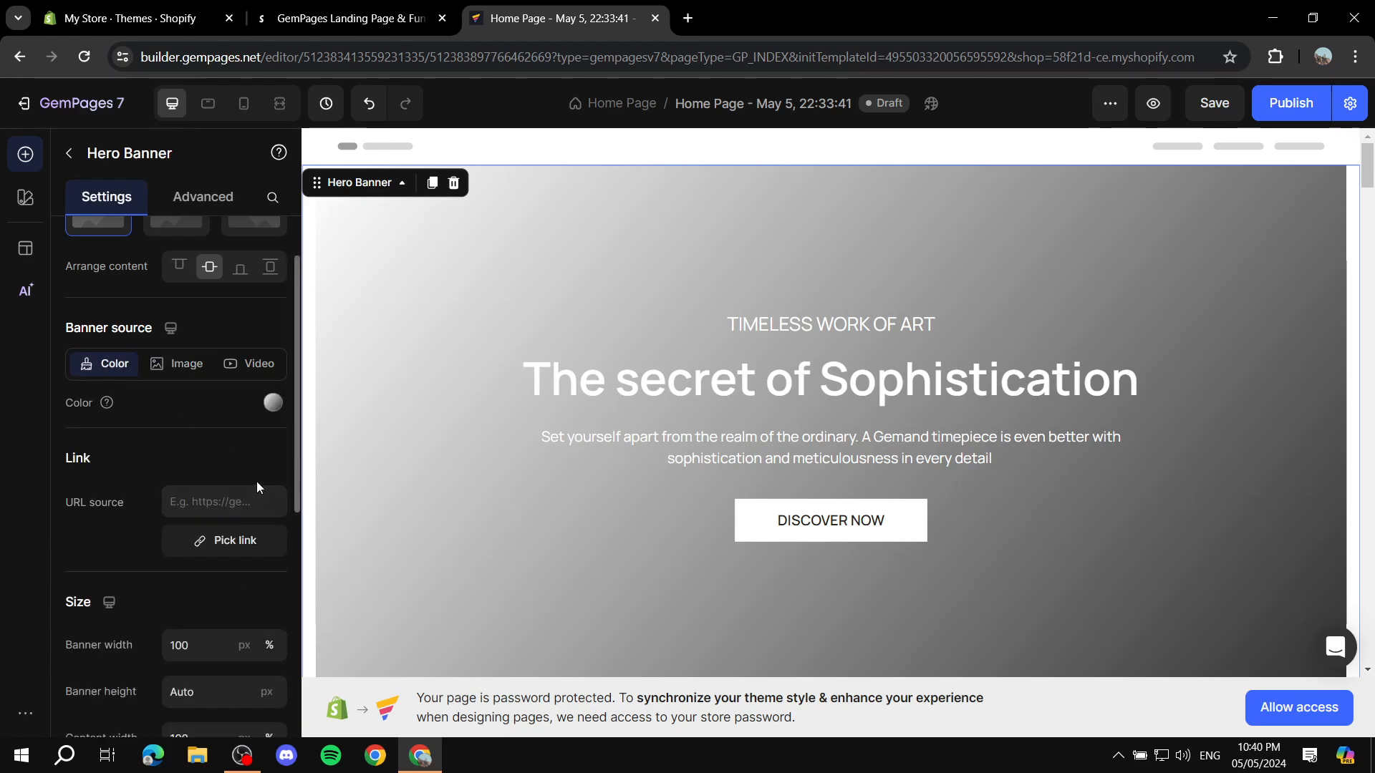
pyautogui.click(273, 403)
pyautogui.click(89, 398)
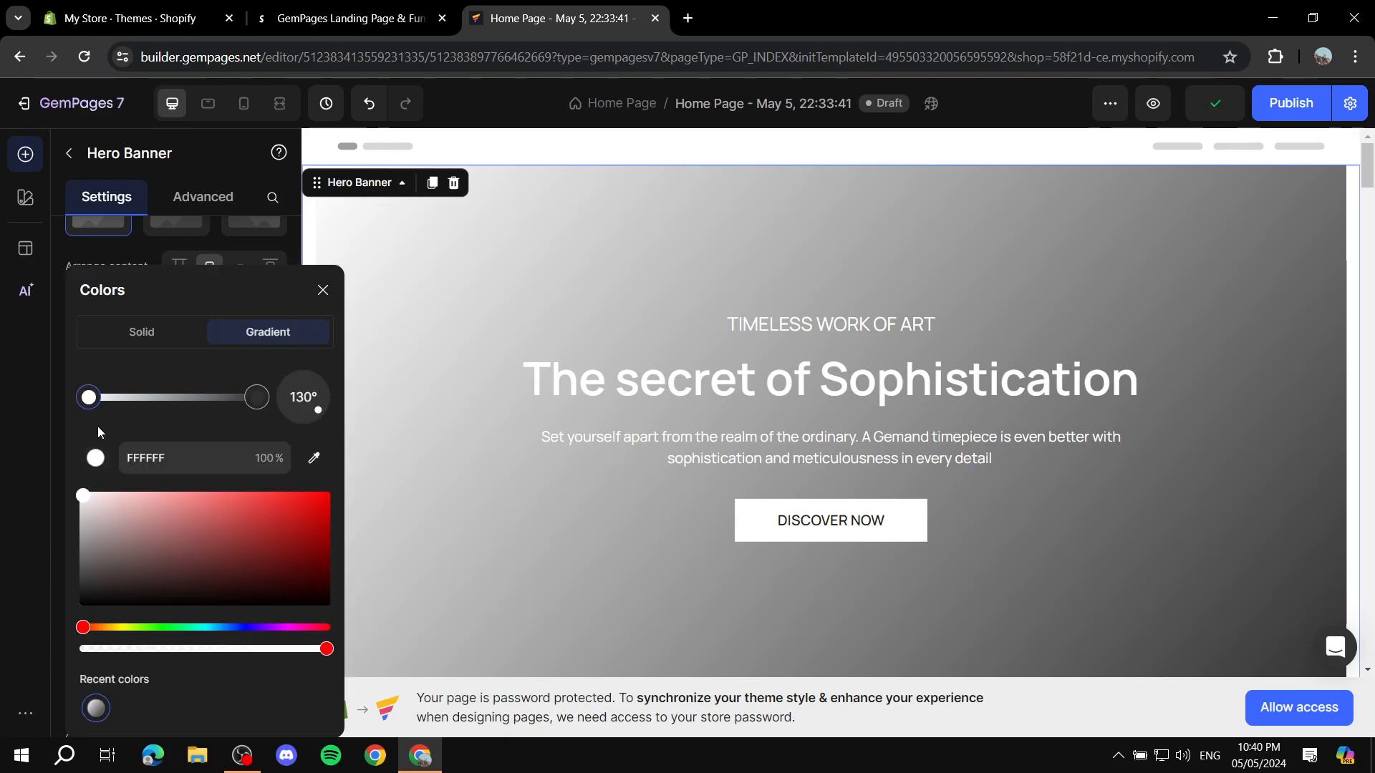
pyautogui.moveTo(85, 501); pyautogui.dragTo(87, 601)
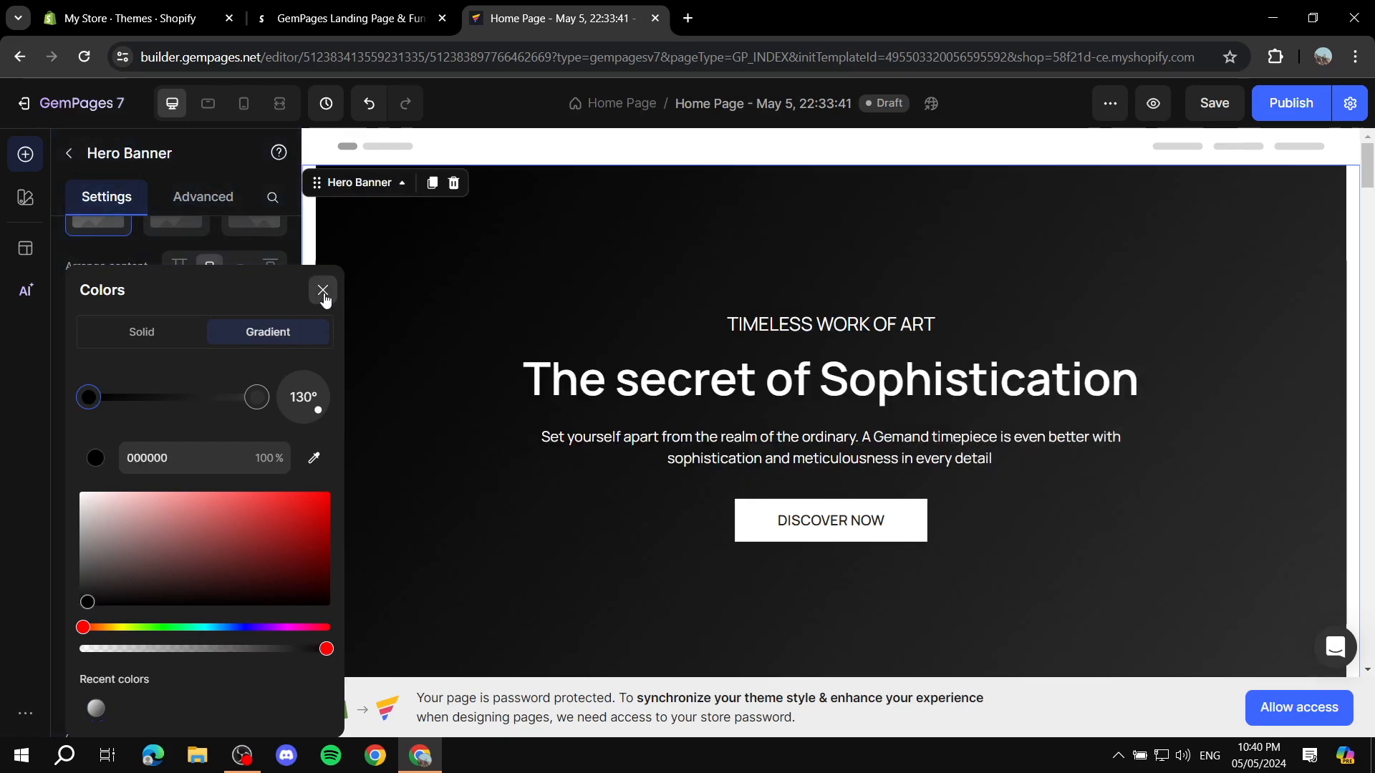
pyautogui.click(323, 293)
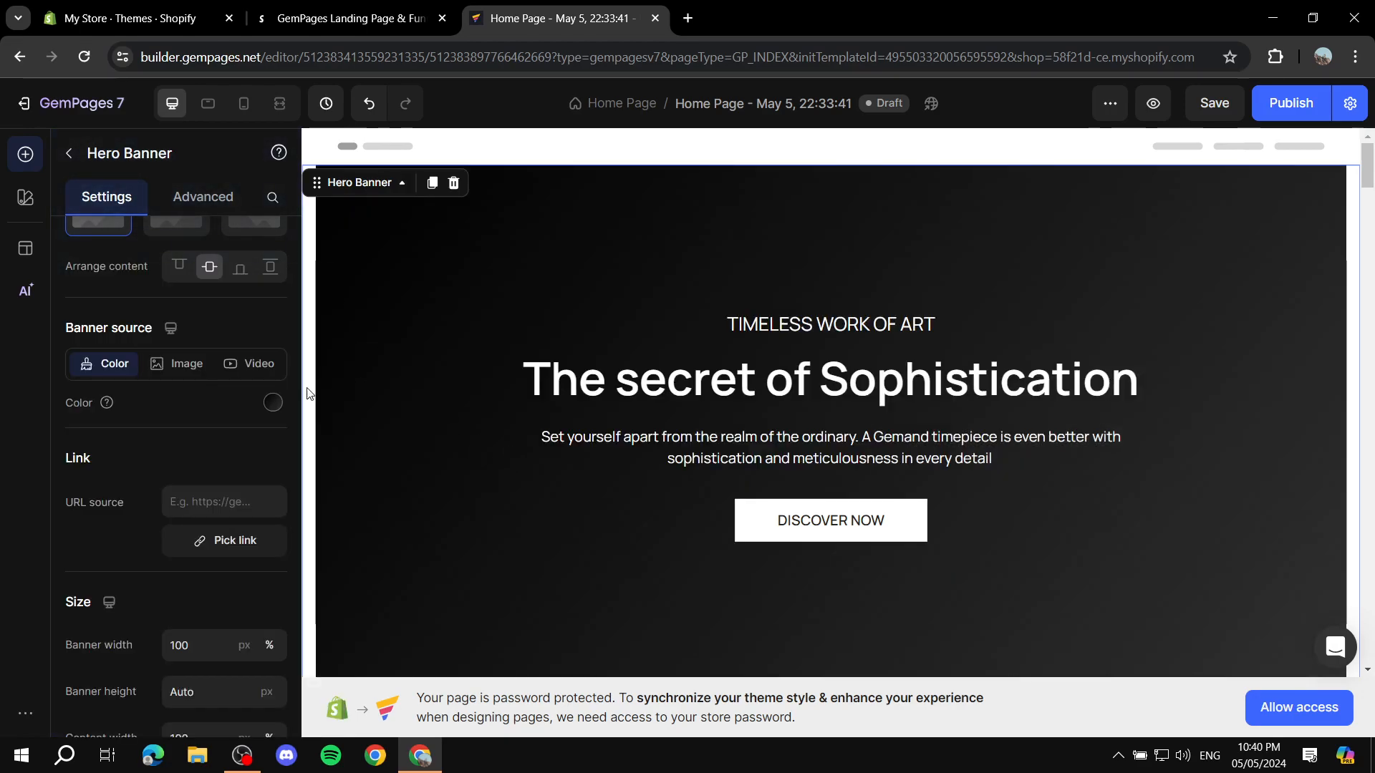
# Step: Switch the hero banner source to Image and view the local files available for upload without choosing one
pyautogui.click(178, 365)
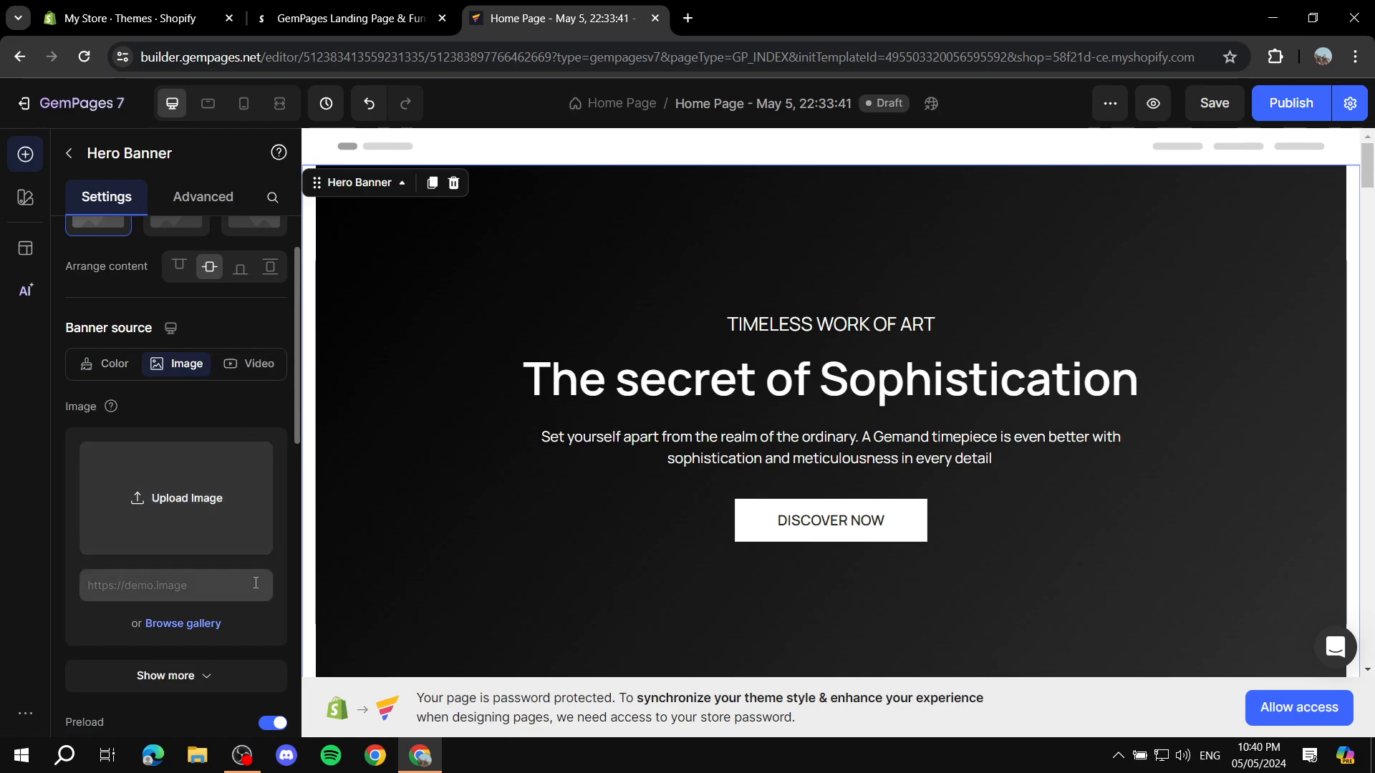
pyautogui.click(190, 496)
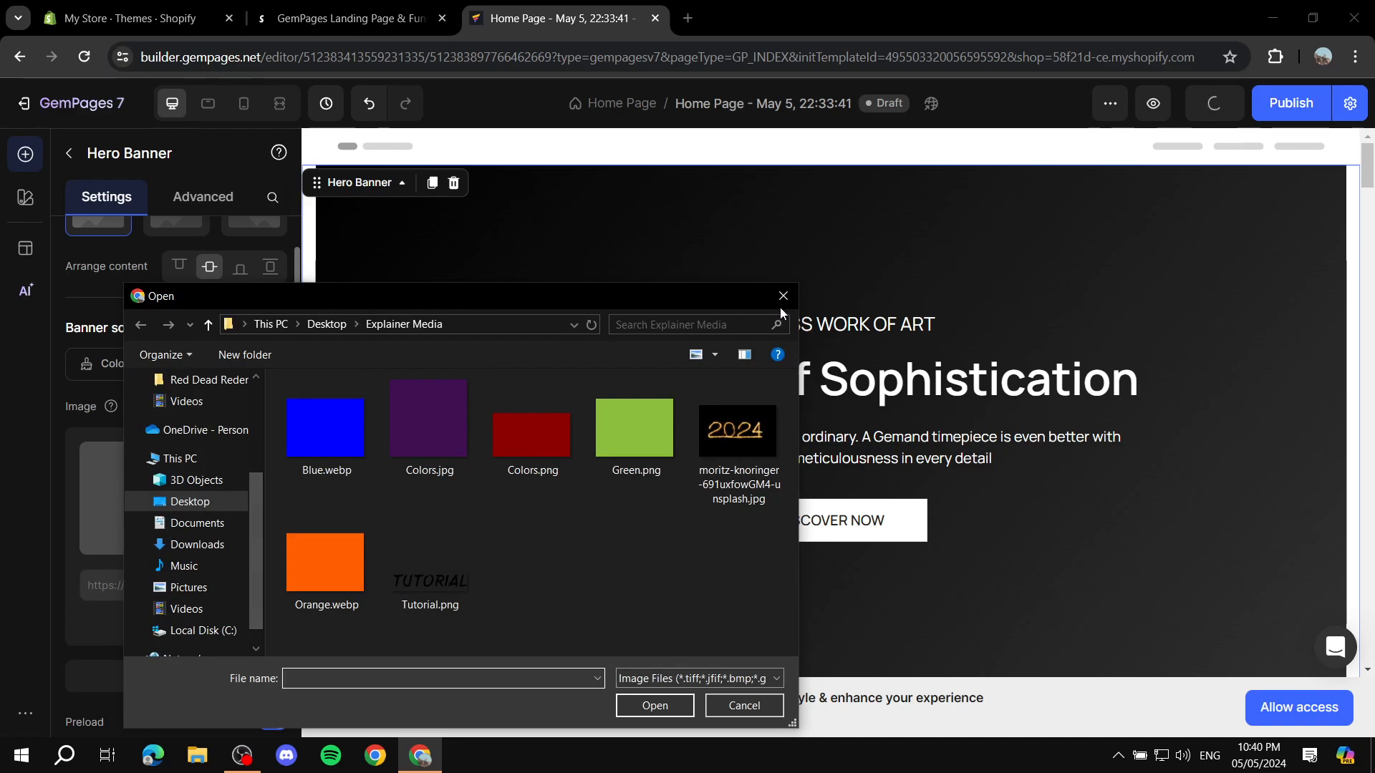
pyautogui.click(783, 296)
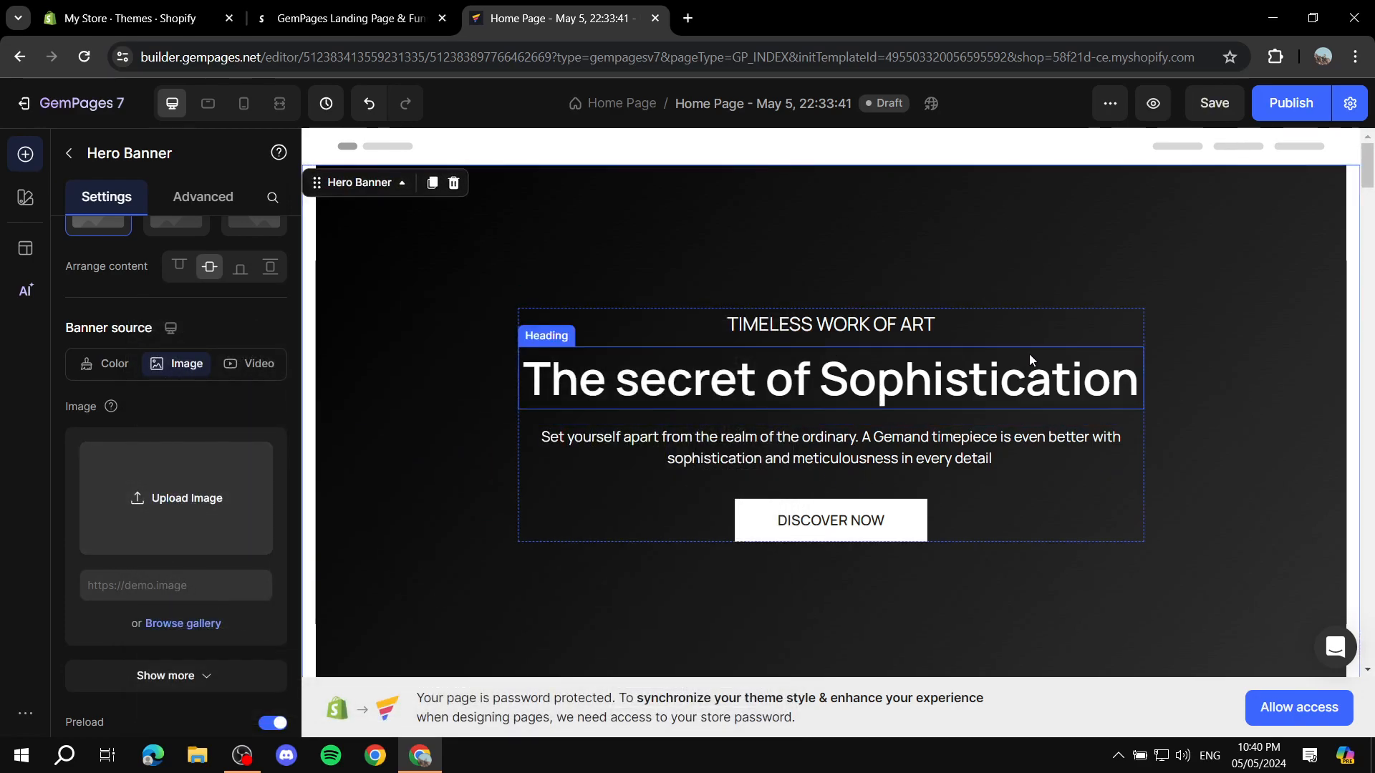
# Step: Replace the text block above the hero banner's main heading with "WRITE WHATEVER YOU WANT"
pyautogui.click(934, 329)
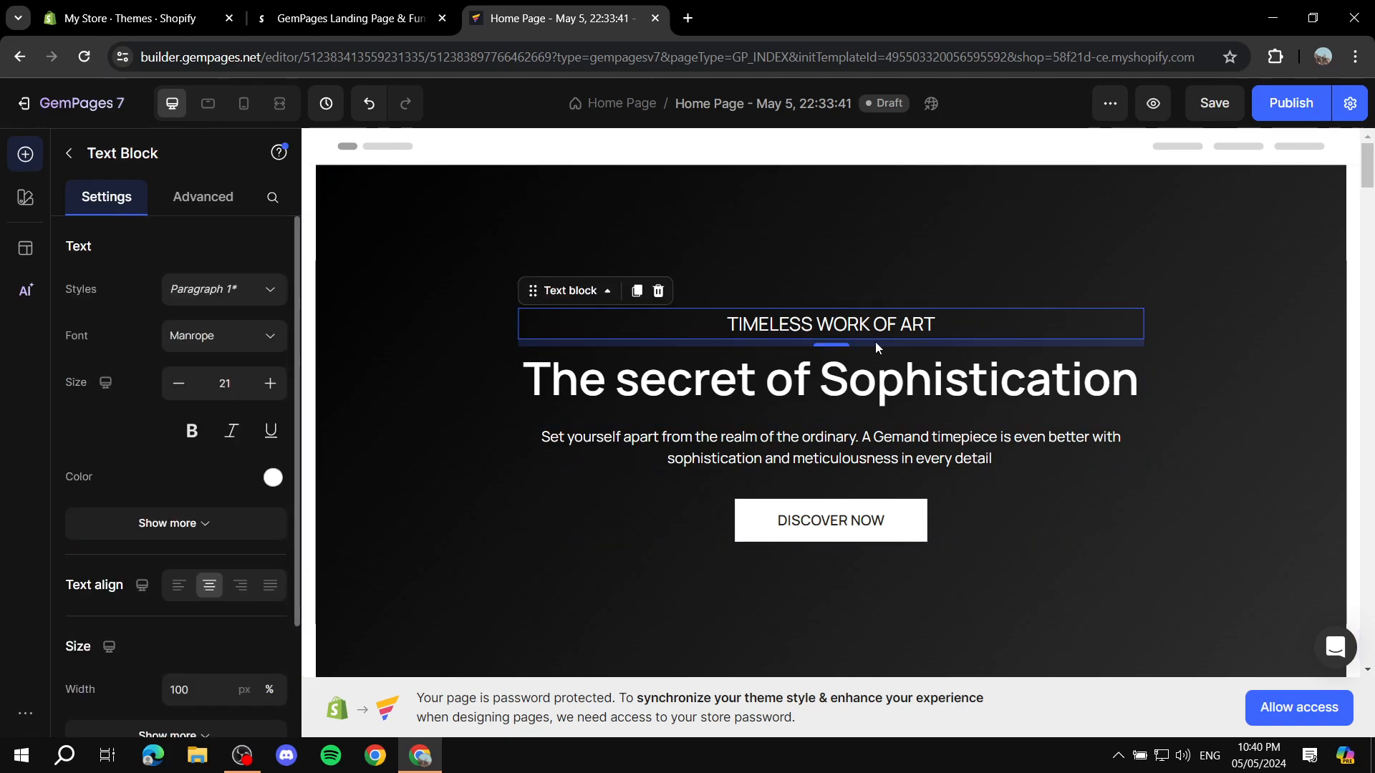
pyautogui.click(938, 321)
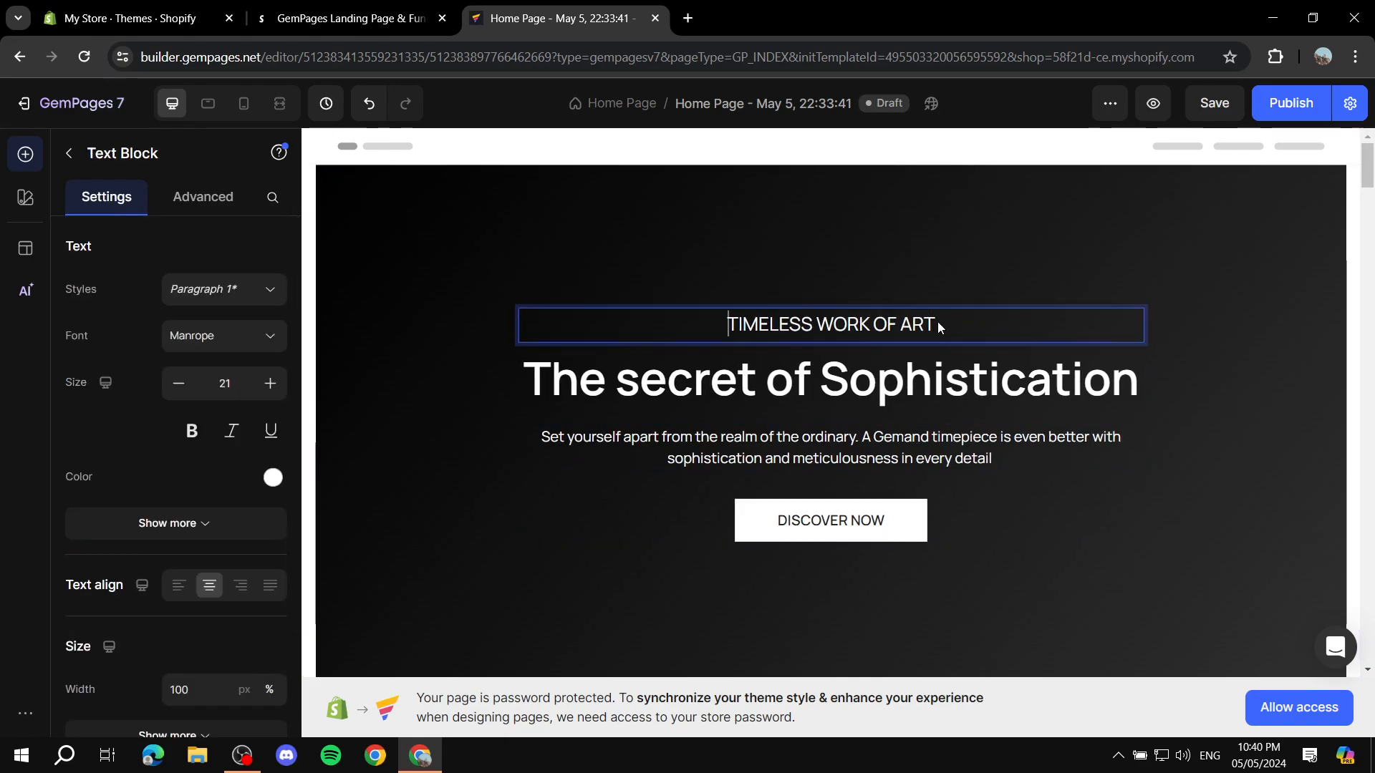
pyautogui.click(938, 319)
pyautogui.press('BackSpace')
pyautogui.press('BackSpace')
pyautogui.press('BackSpace')
pyautogui.press('BackSpace')
pyautogui.press('BackSpace')
pyautogui.press('BackSpace')
pyautogui.press('BackSpace')
pyautogui.press('BackSpace')
pyautogui.press('BackSpace')
pyautogui.press('BackSpace')
pyautogui.press('BackSpace')
pyautogui.press('BackSpace')
pyautogui.press('BackSpace')
pyautogui.press('BackSpace')
pyautogui.press('BackSpace')
pyautogui.press('BackSpace')
pyautogui.press('BackSpace')
pyautogui.press('BackSpace')
pyautogui.press('BackSpace')
pyautogui.press('BackSpace')
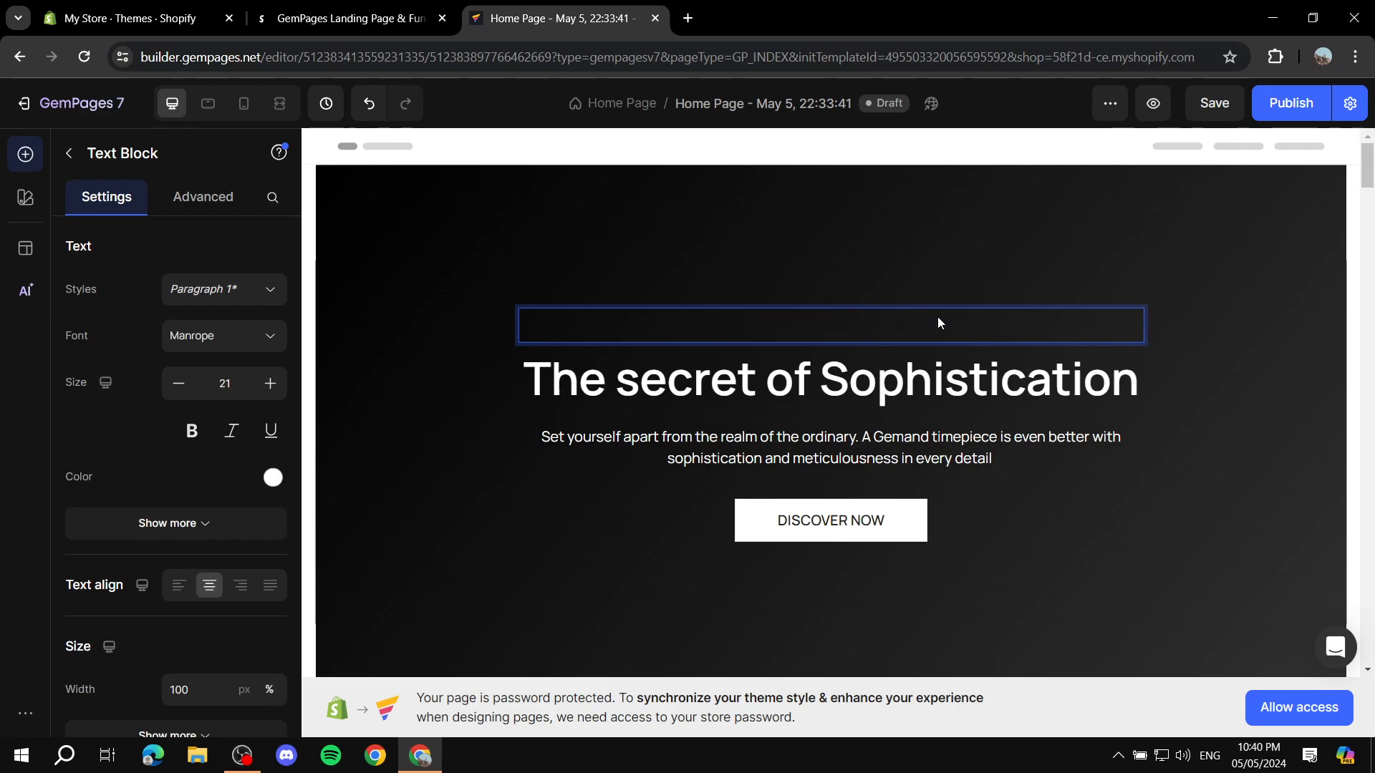
pyautogui.write('WRITE WHATEVER UOU')
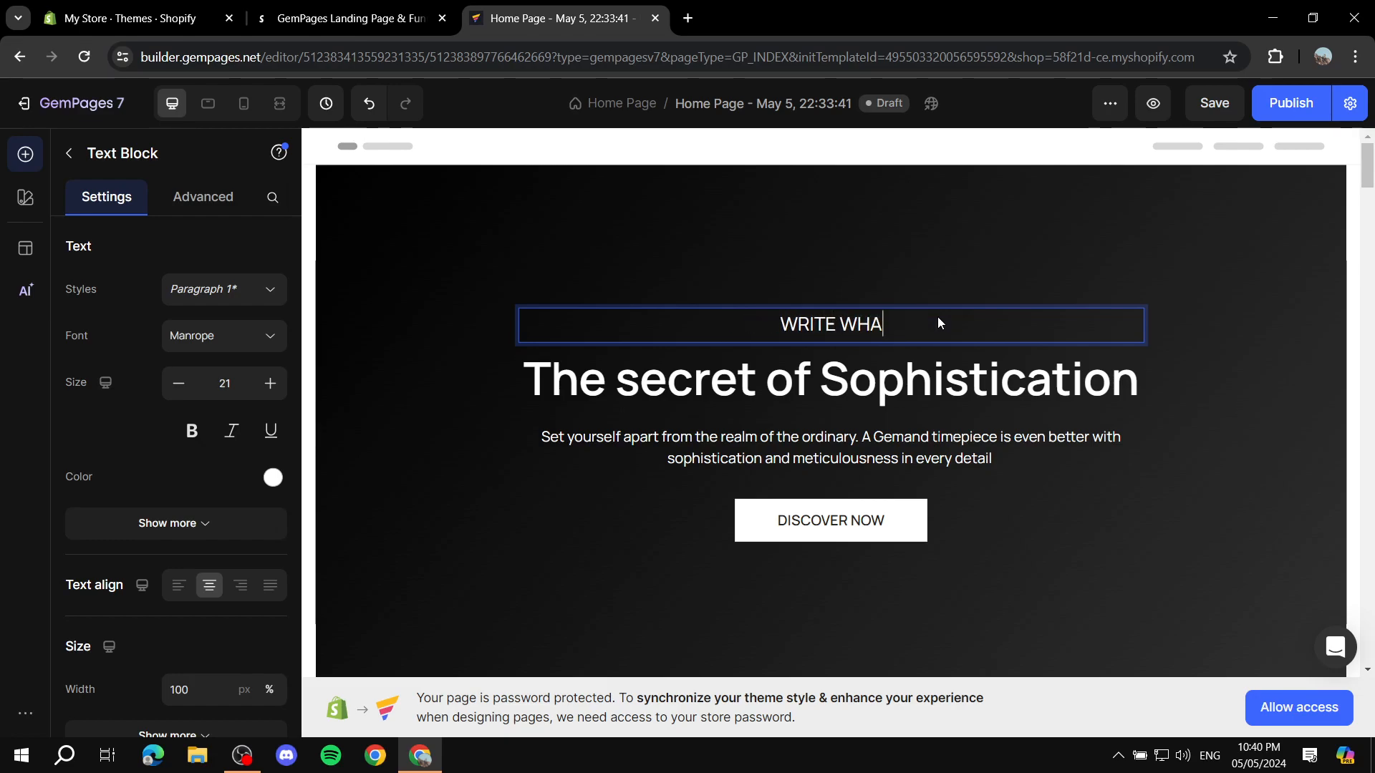
pyautogui.press('BackSpace')
pyautogui.press('BackSpace')
pyautogui.press('BackSpace')
pyautogui.press('BackSpace')
pyautogui.write('YOU WANT')
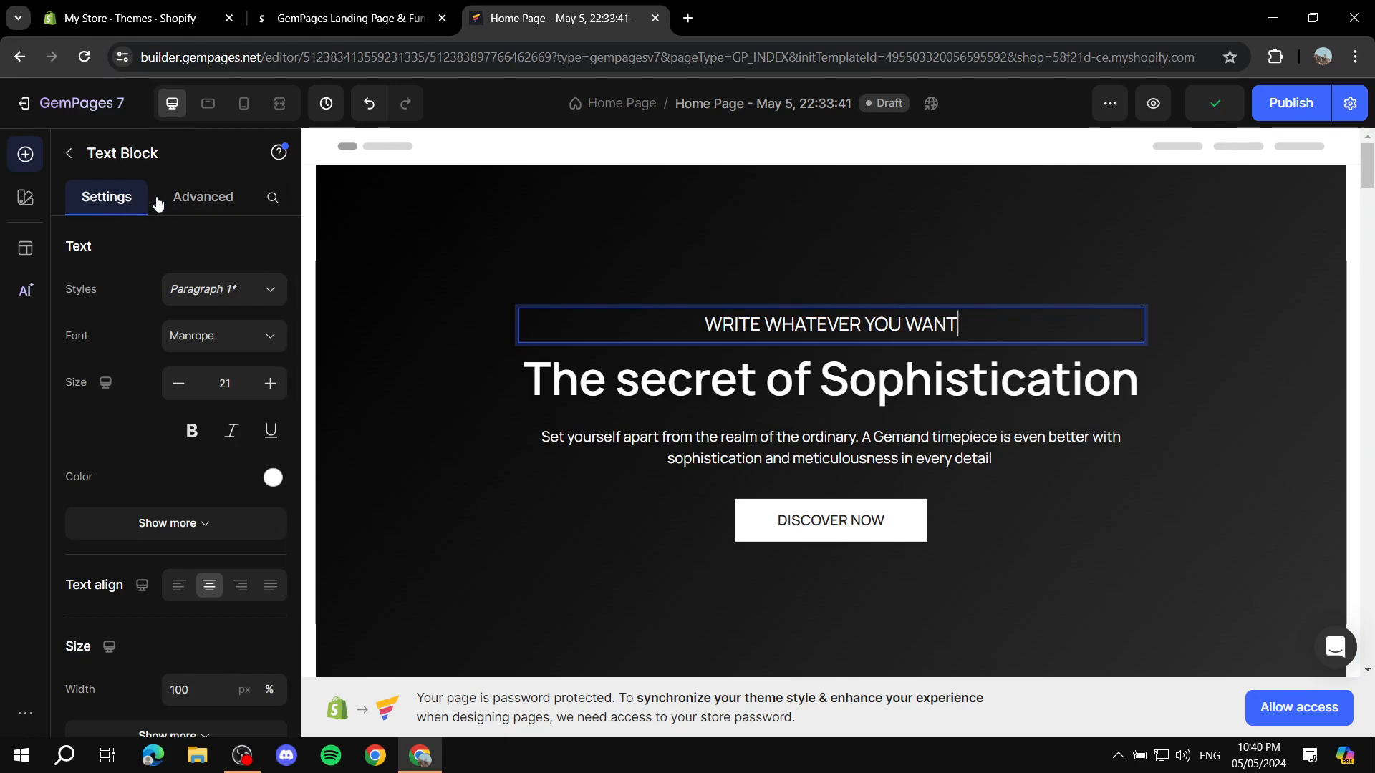
# Step: View the available text styles and the remaining settings of the "WRITE WHATEVER YOU WANT" text block without changing them
pyautogui.click(256, 290)
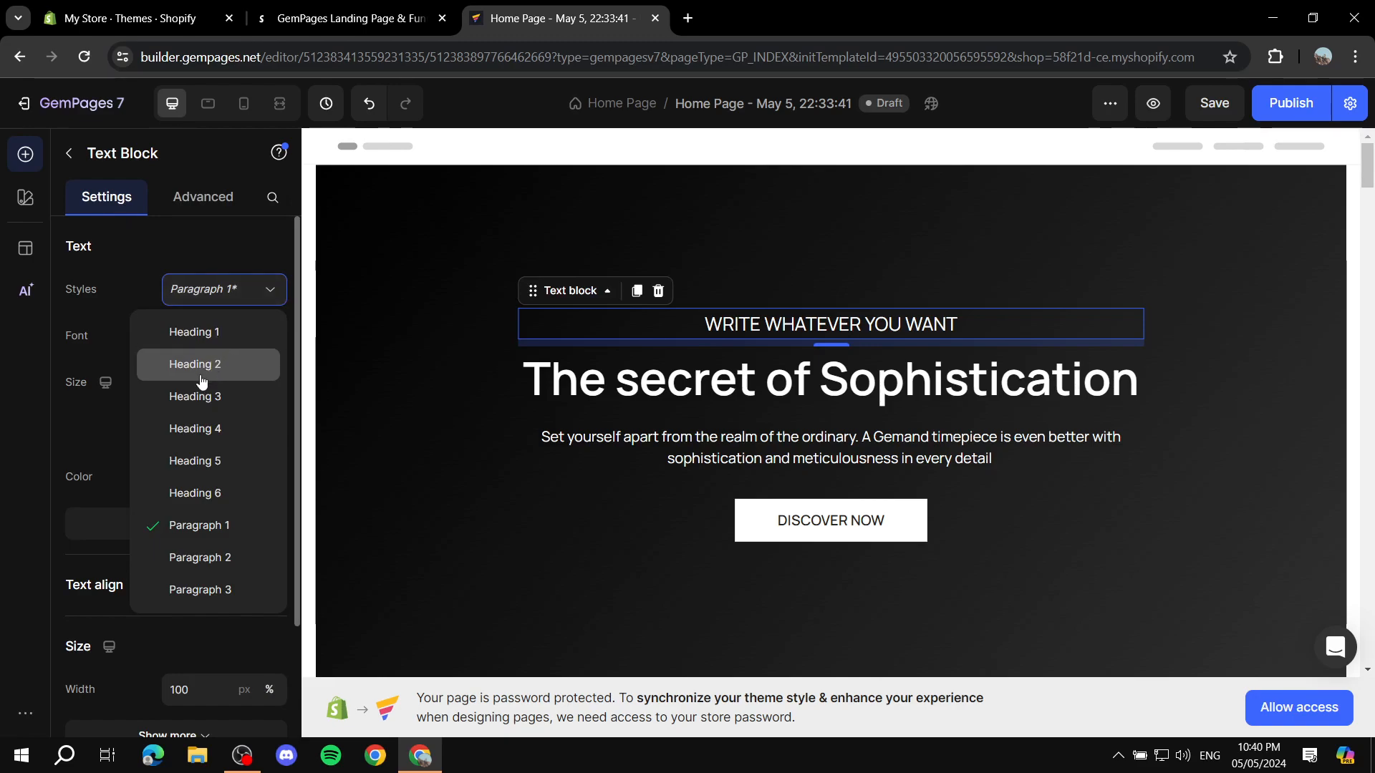
pyautogui.scroll(-3, 221, 534)
pyautogui.scroll(3, 184, 470)
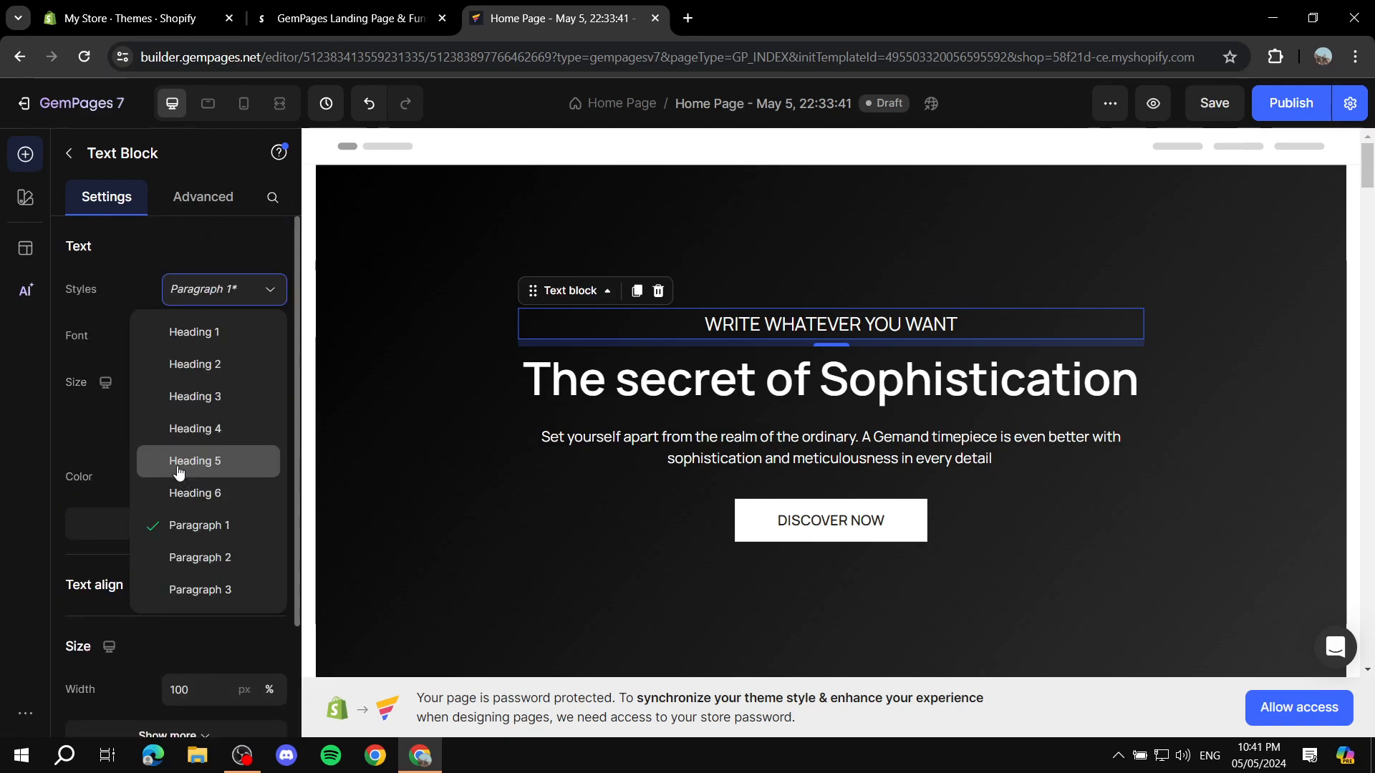
pyautogui.click(224, 285)
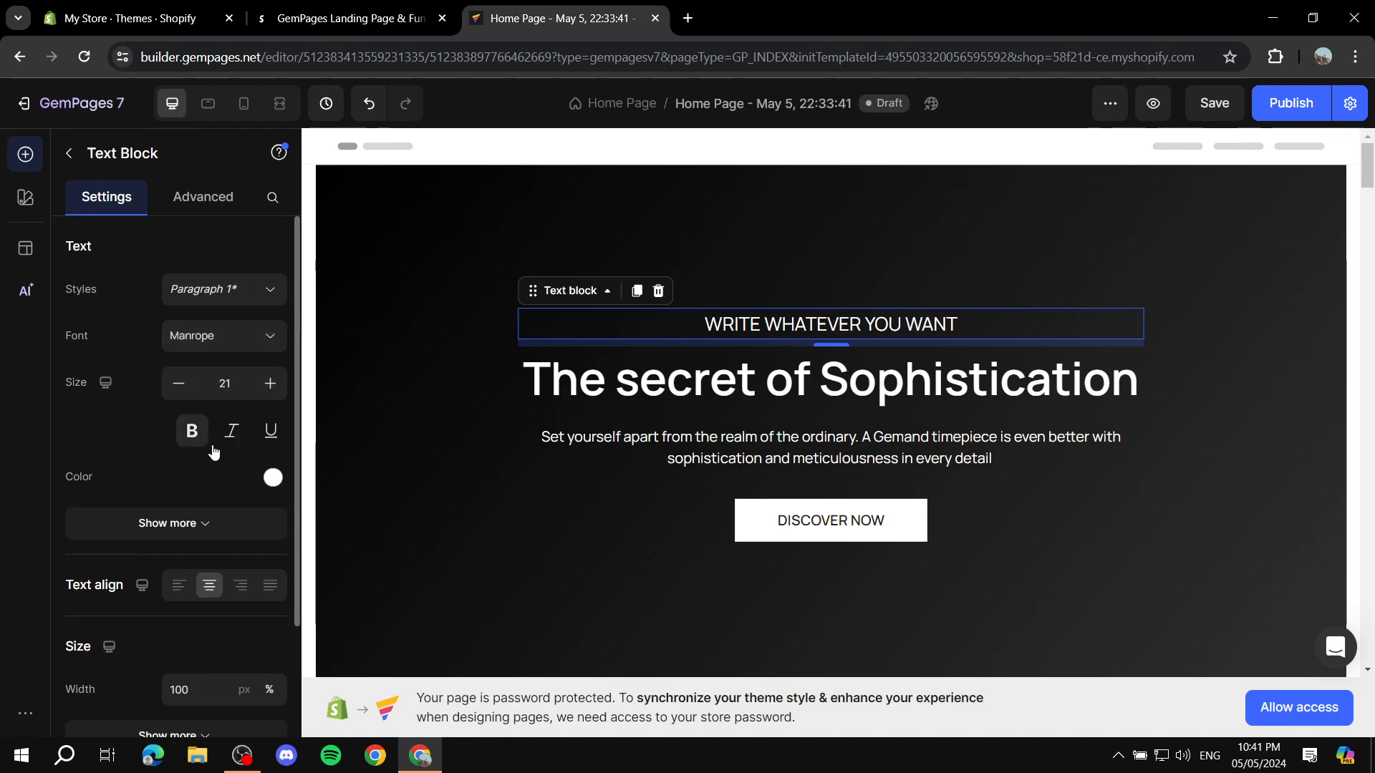
pyautogui.scroll(-2, 216, 509)
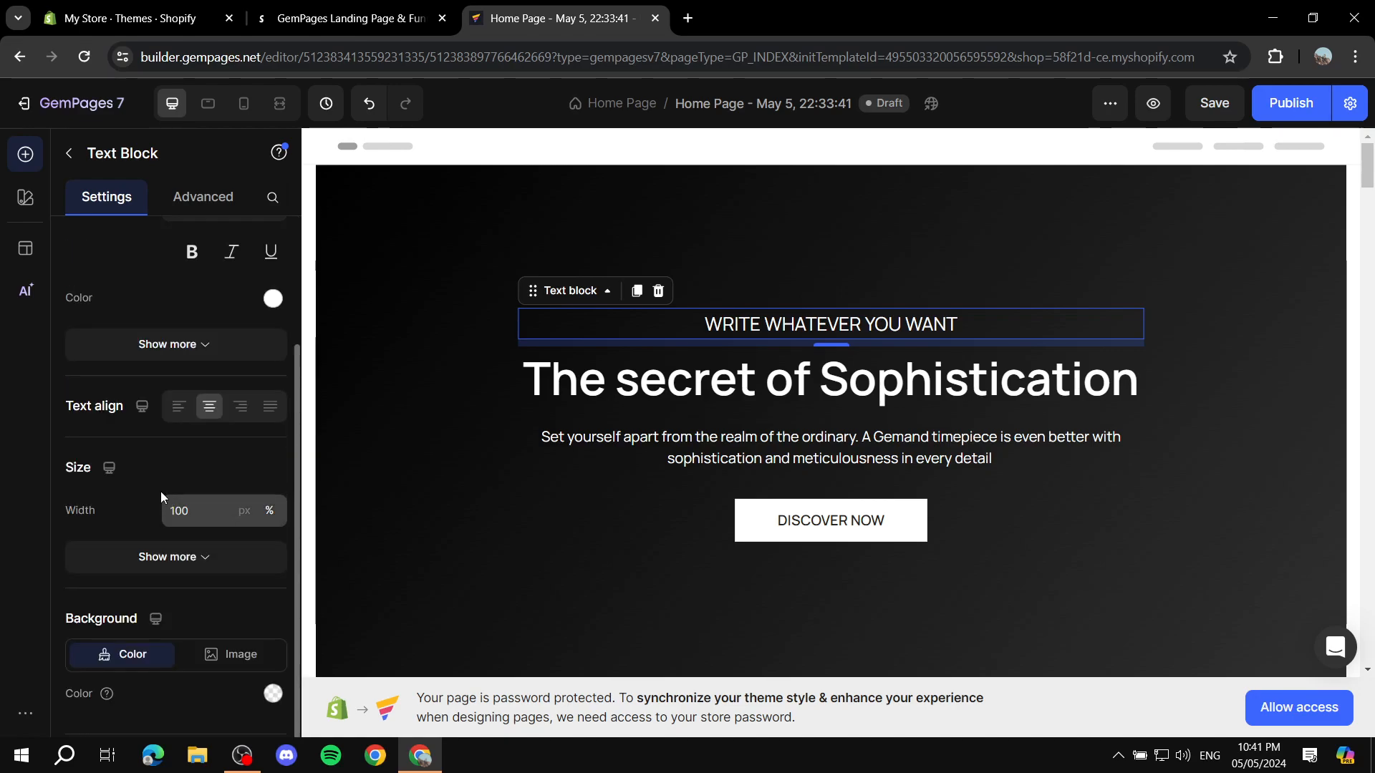
pyautogui.scroll(-1, 237, 423)
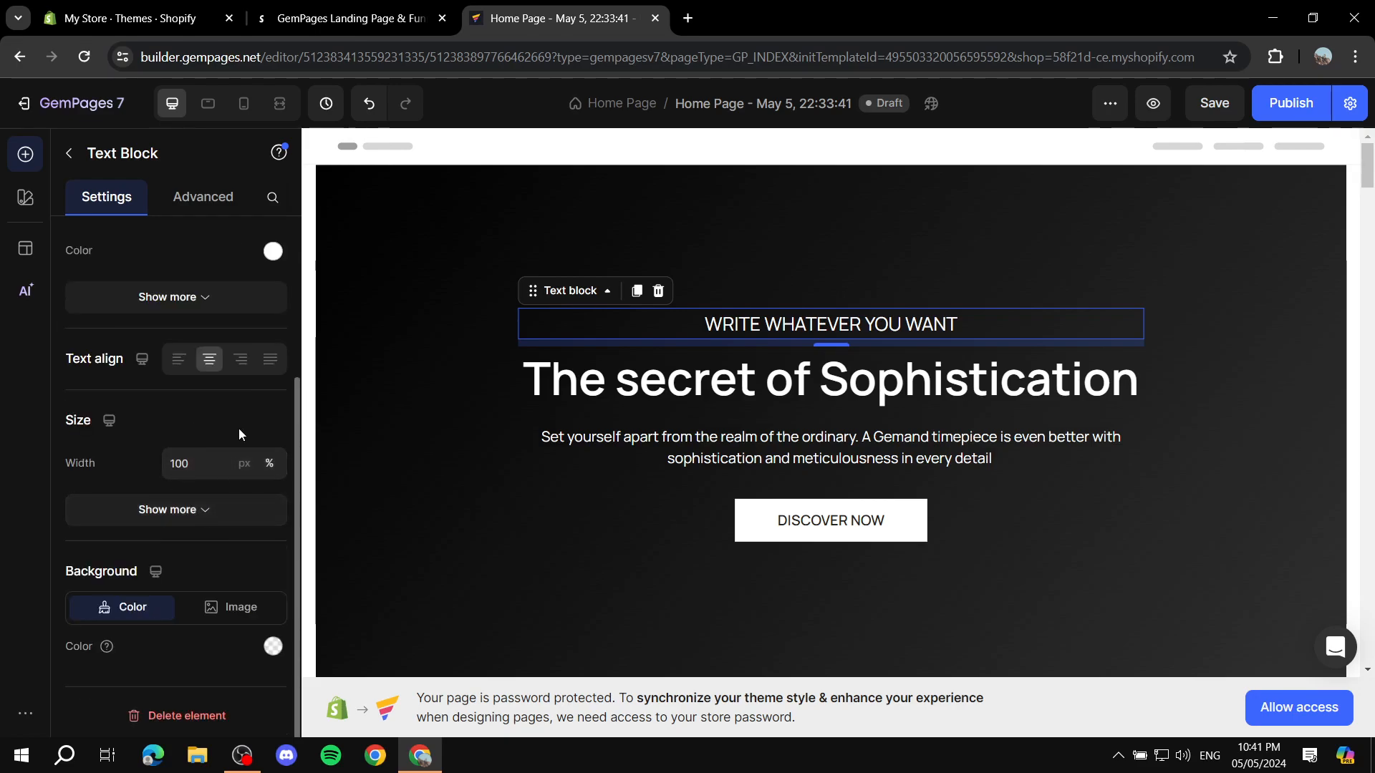
pyautogui.scroll(3, 191, 440)
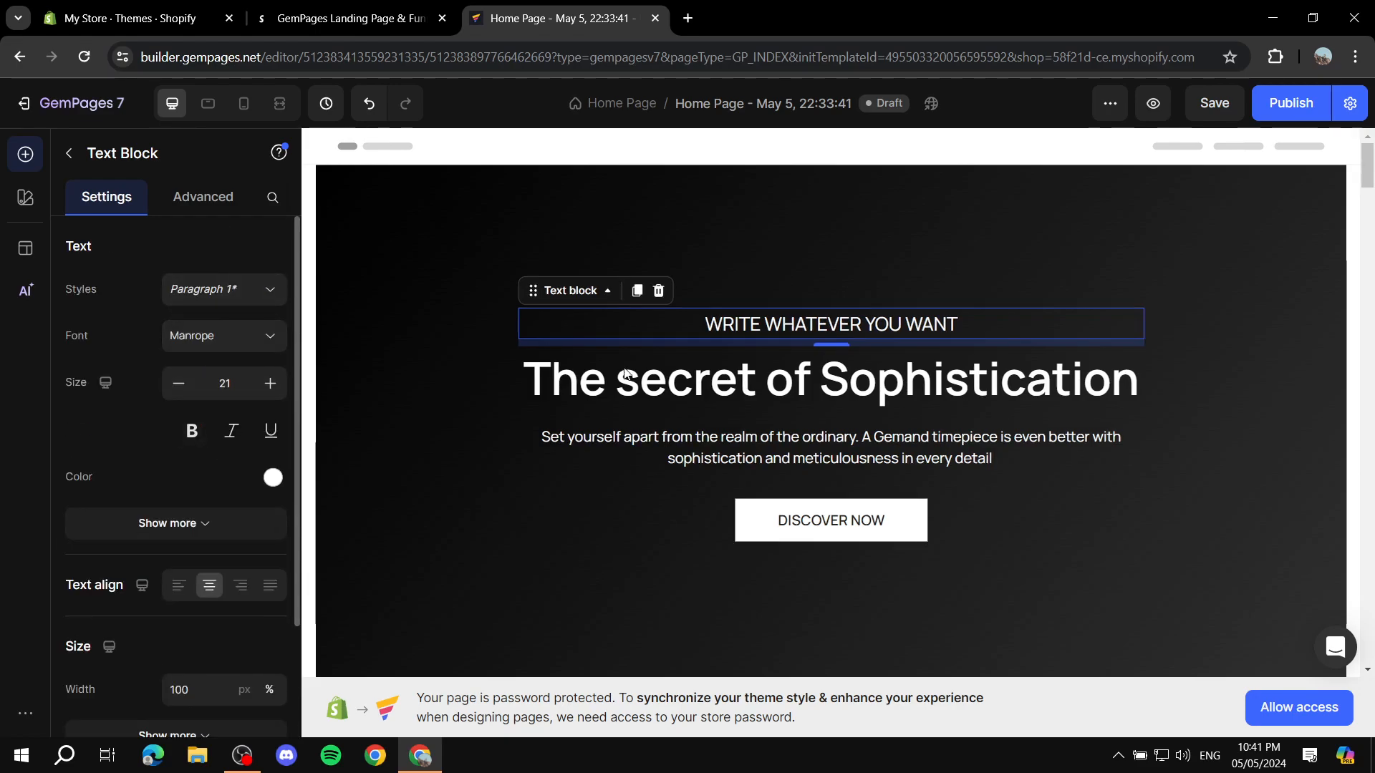
pyautogui.click(70, 153)
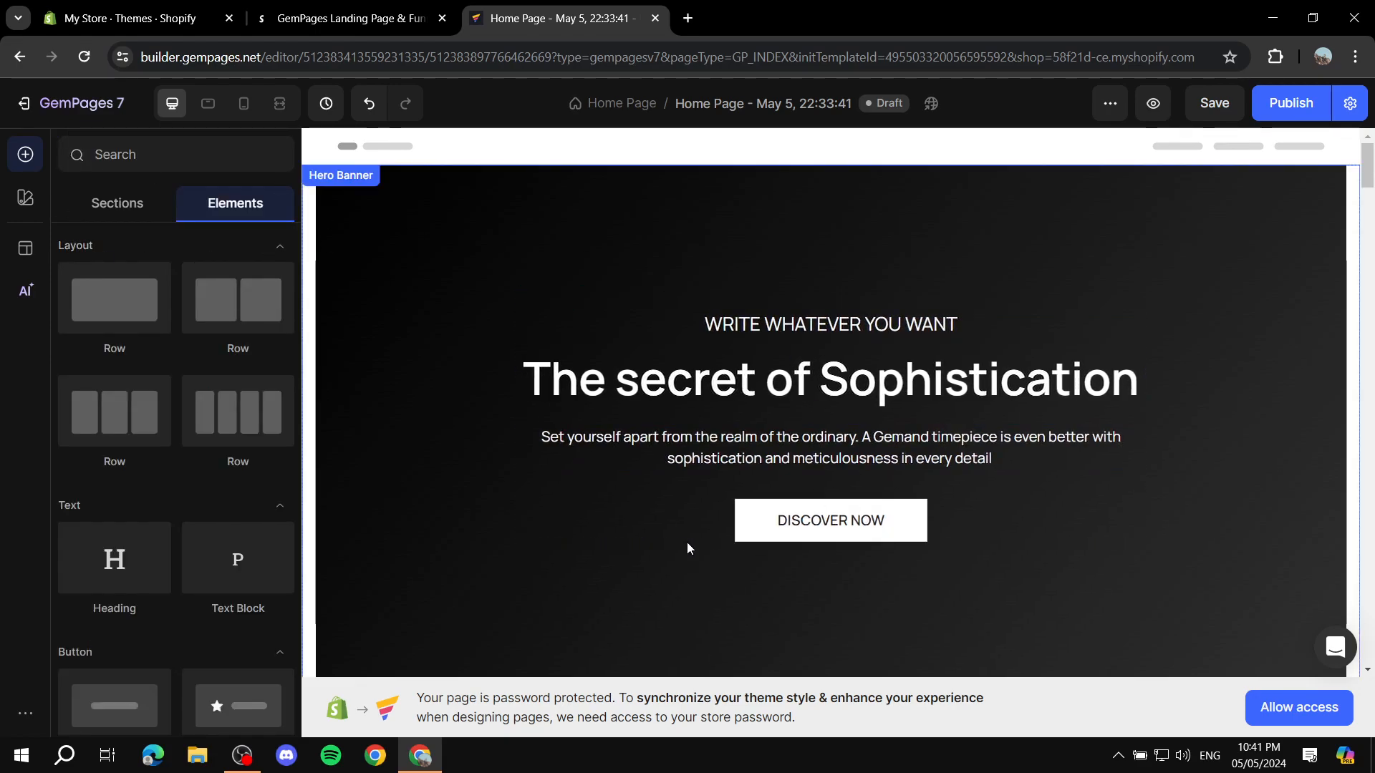
# Step: Link the hero banner's DISCOVER NOW button to the store's Contact page and save the link
pyautogui.click(902, 534)
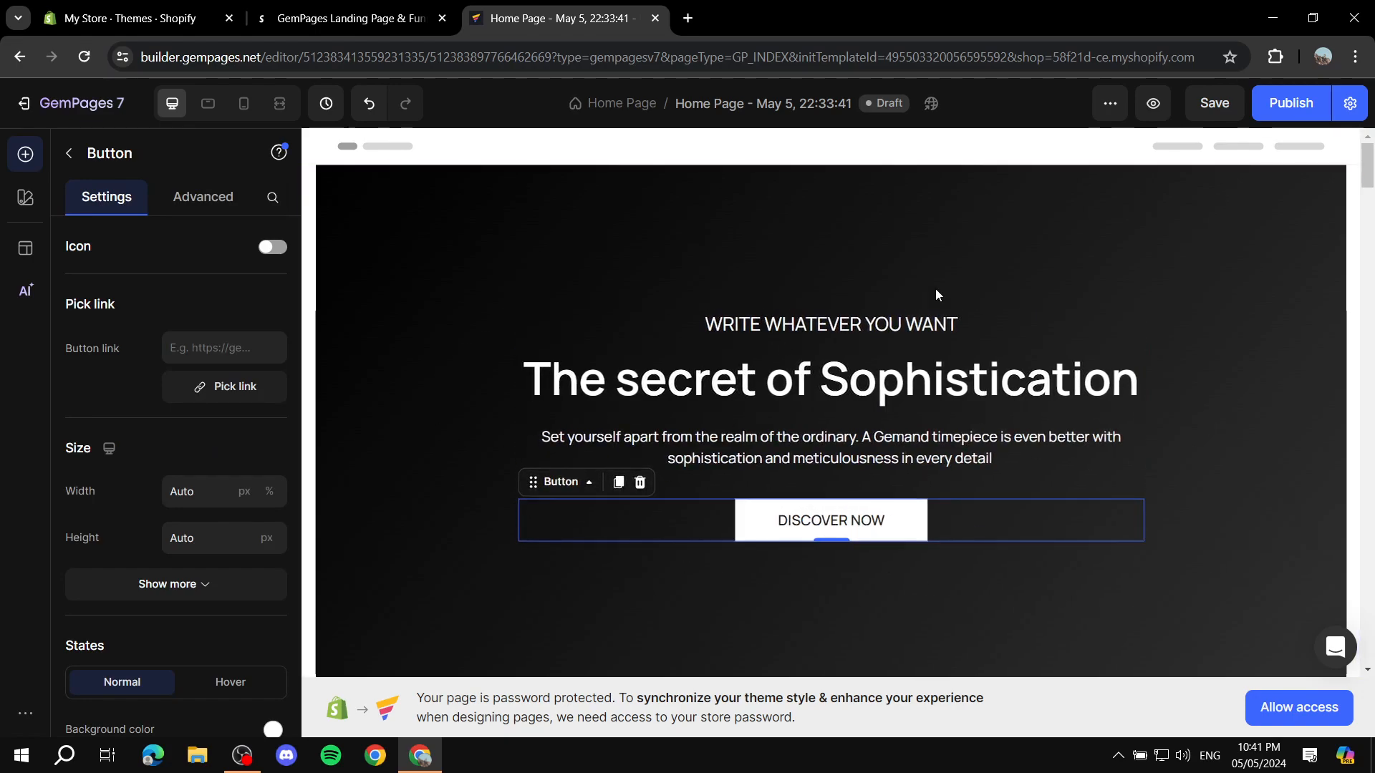
pyautogui.scroll(-2, 188, 316)
pyautogui.scroll(2, 143, 294)
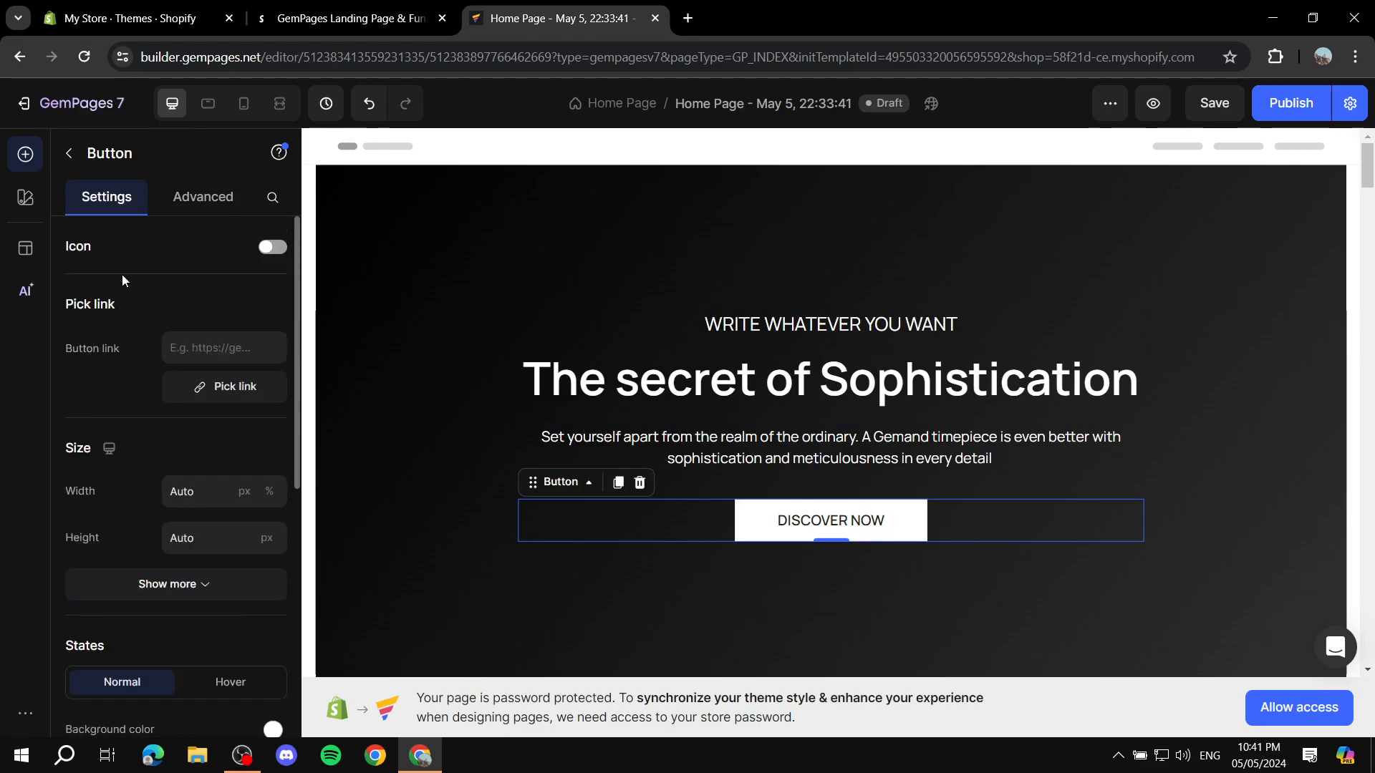
pyautogui.click(214, 348)
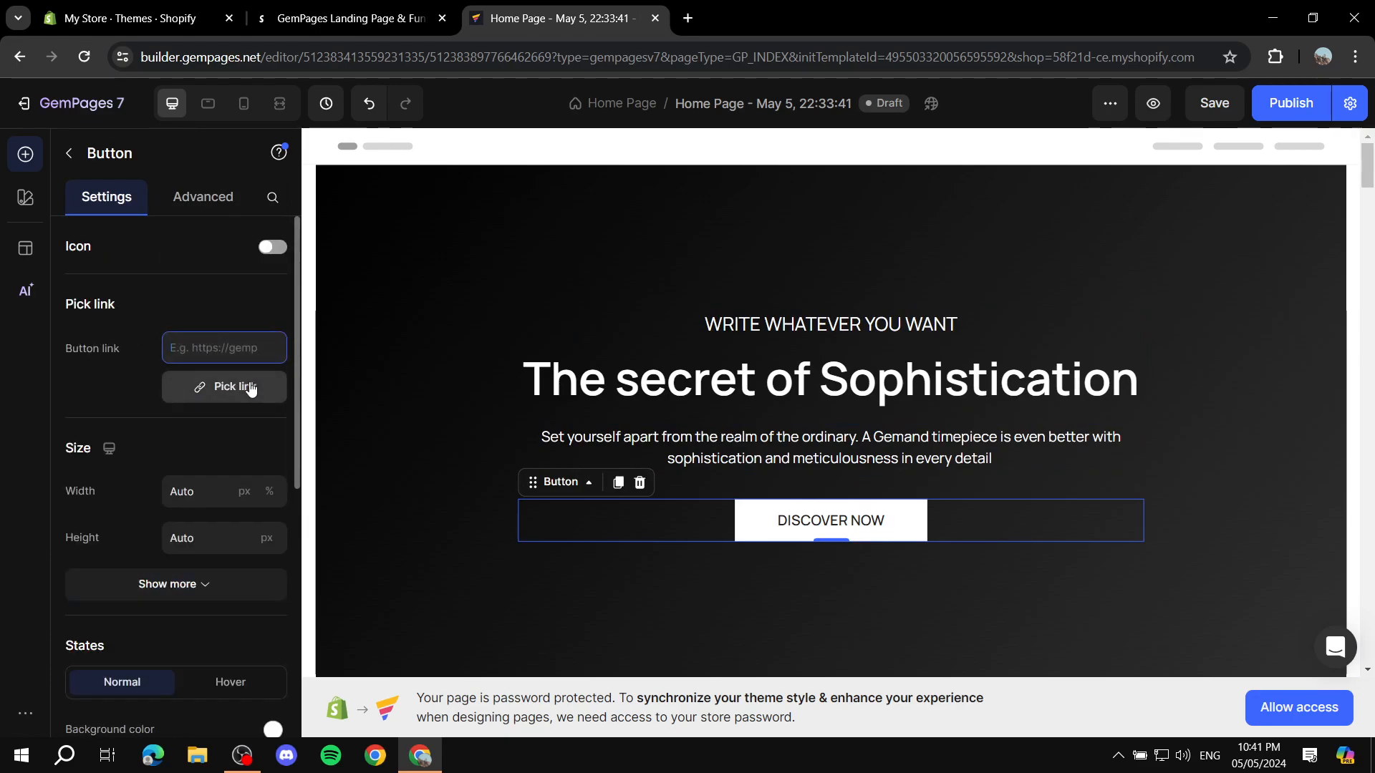
pyautogui.click(216, 390)
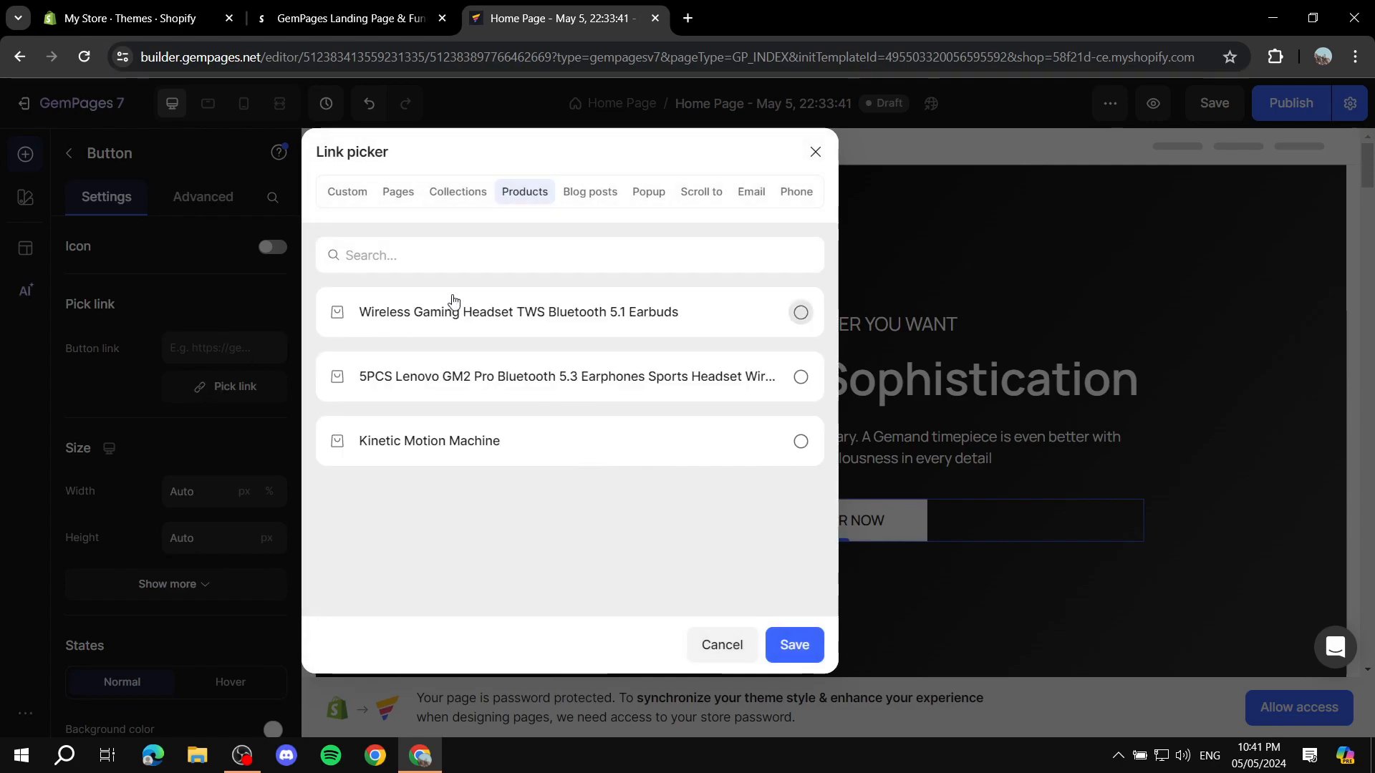
pyautogui.click(815, 151)
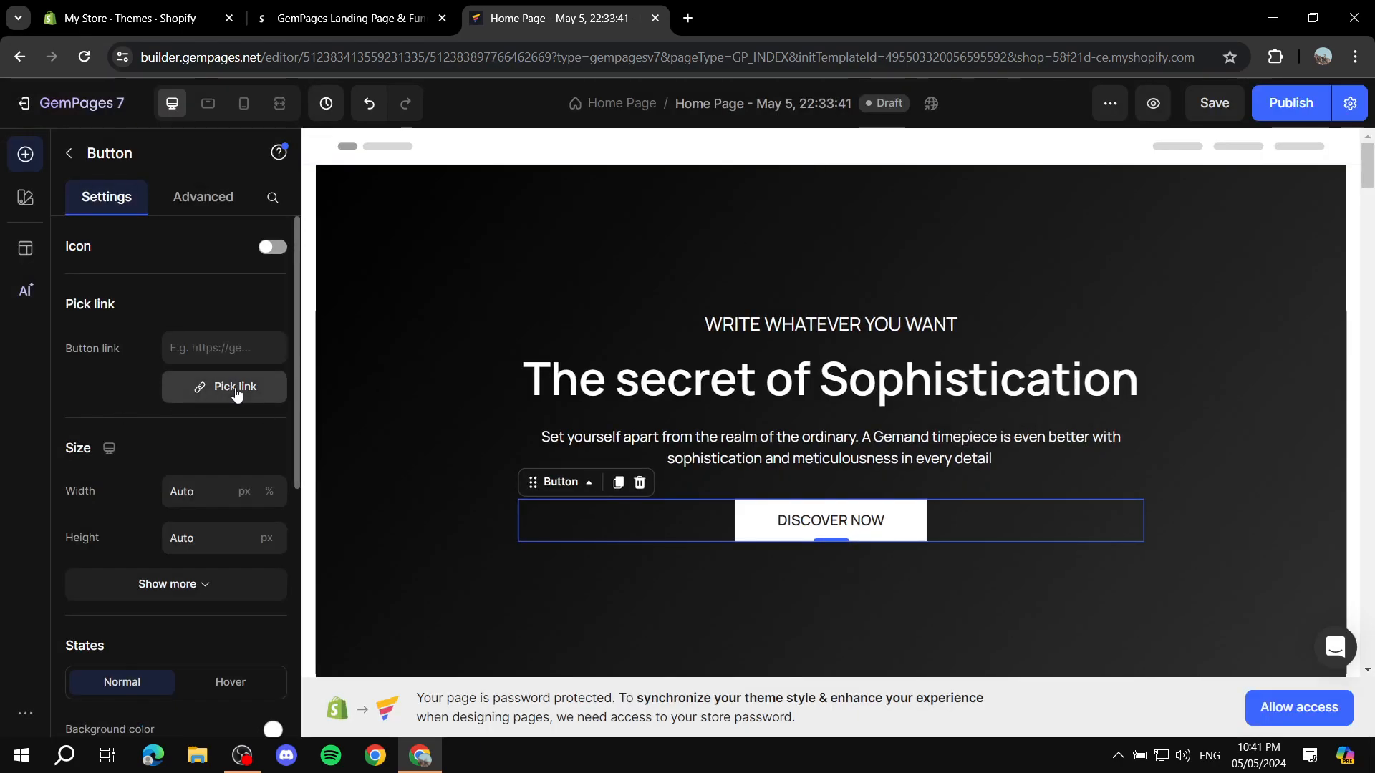
pyautogui.click(227, 393)
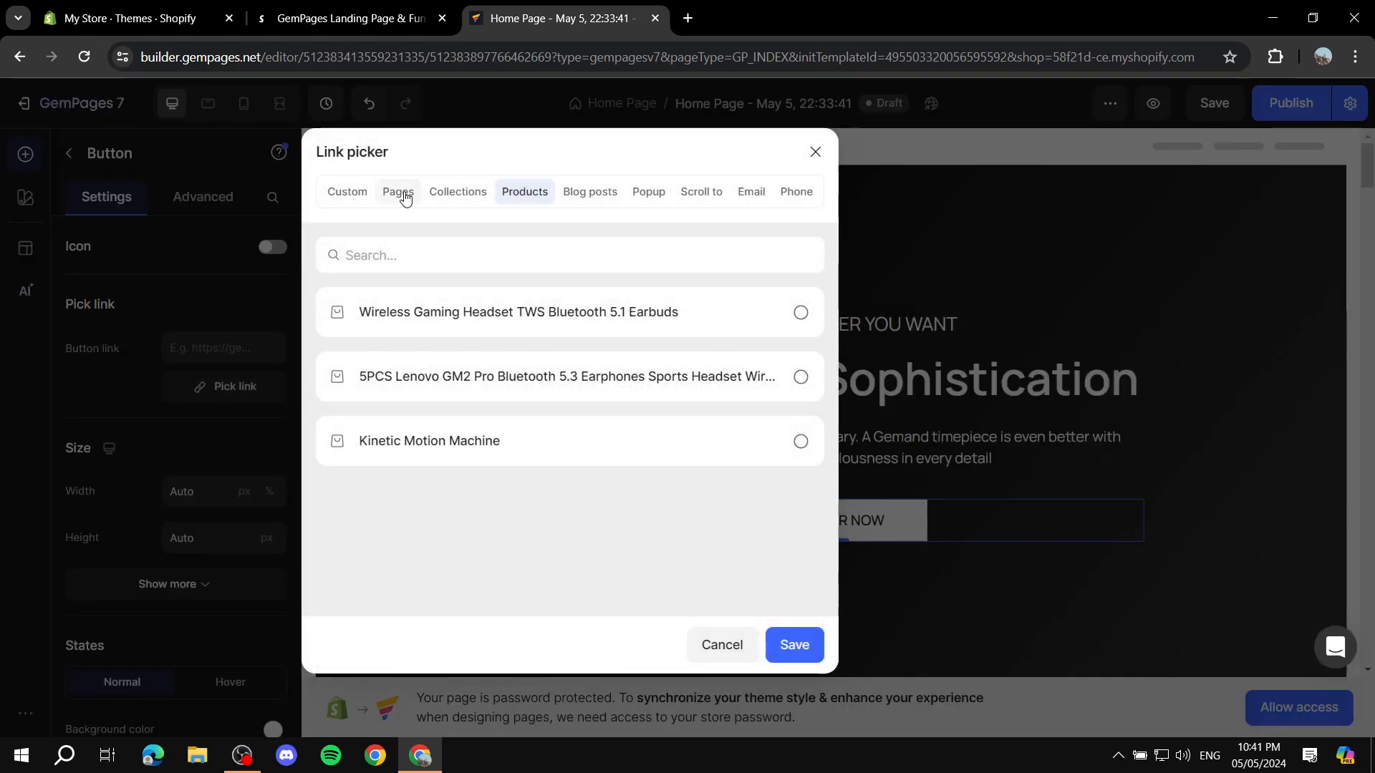
pyautogui.click(403, 194)
pyautogui.click(396, 315)
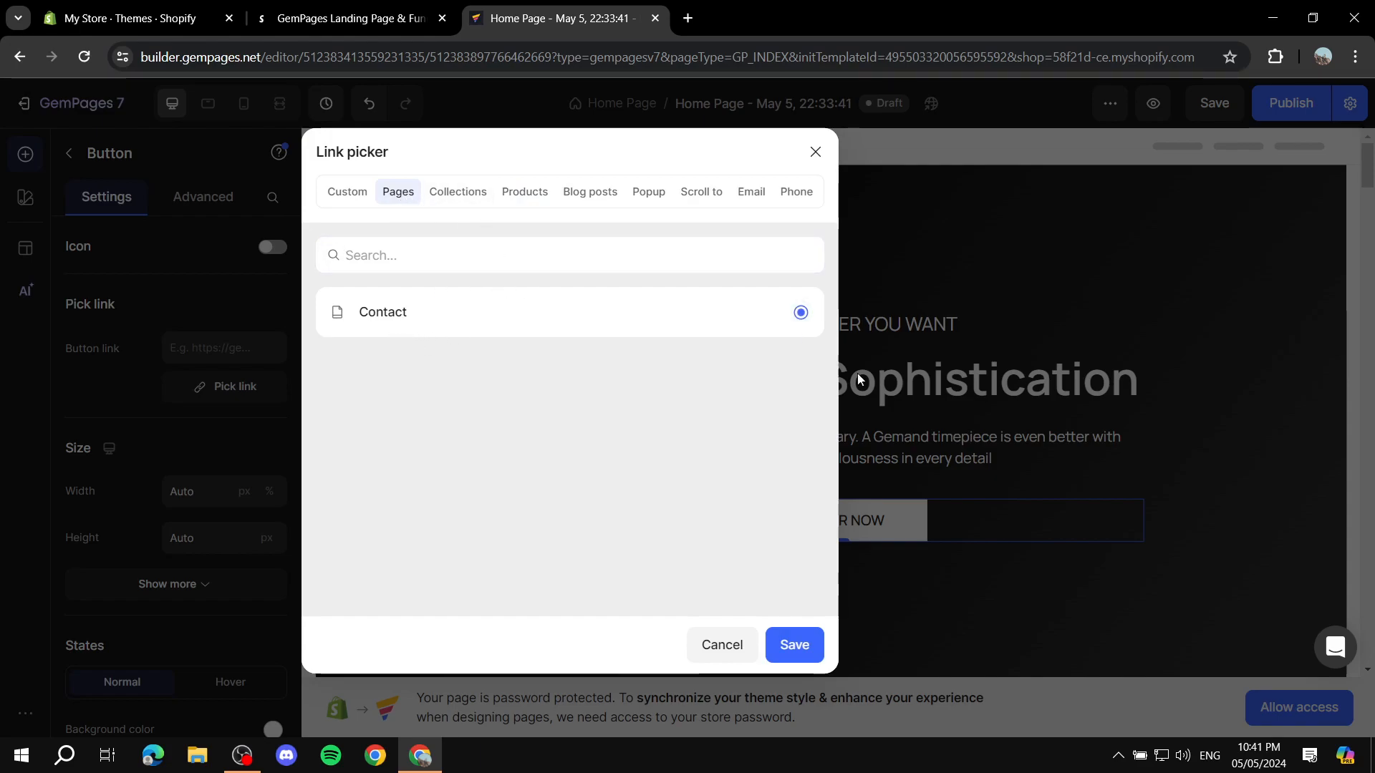
pyautogui.click(800, 644)
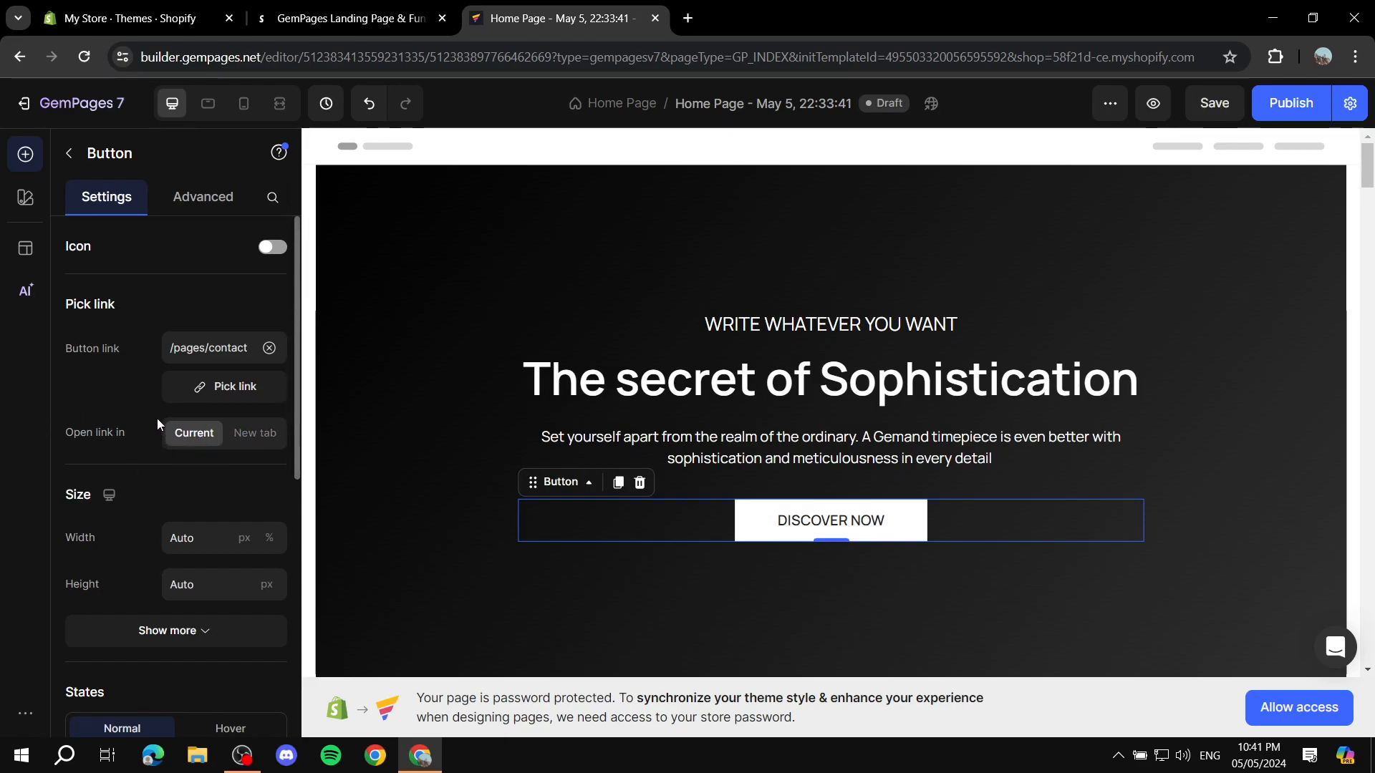
# Step: Try a solid border, rounded corners and fully round corners on the DISCOVER NOW button, restoring no border and square corners
pyautogui.scroll(-3, 158, 419)
pyautogui.scroll(-3, 143, 351)
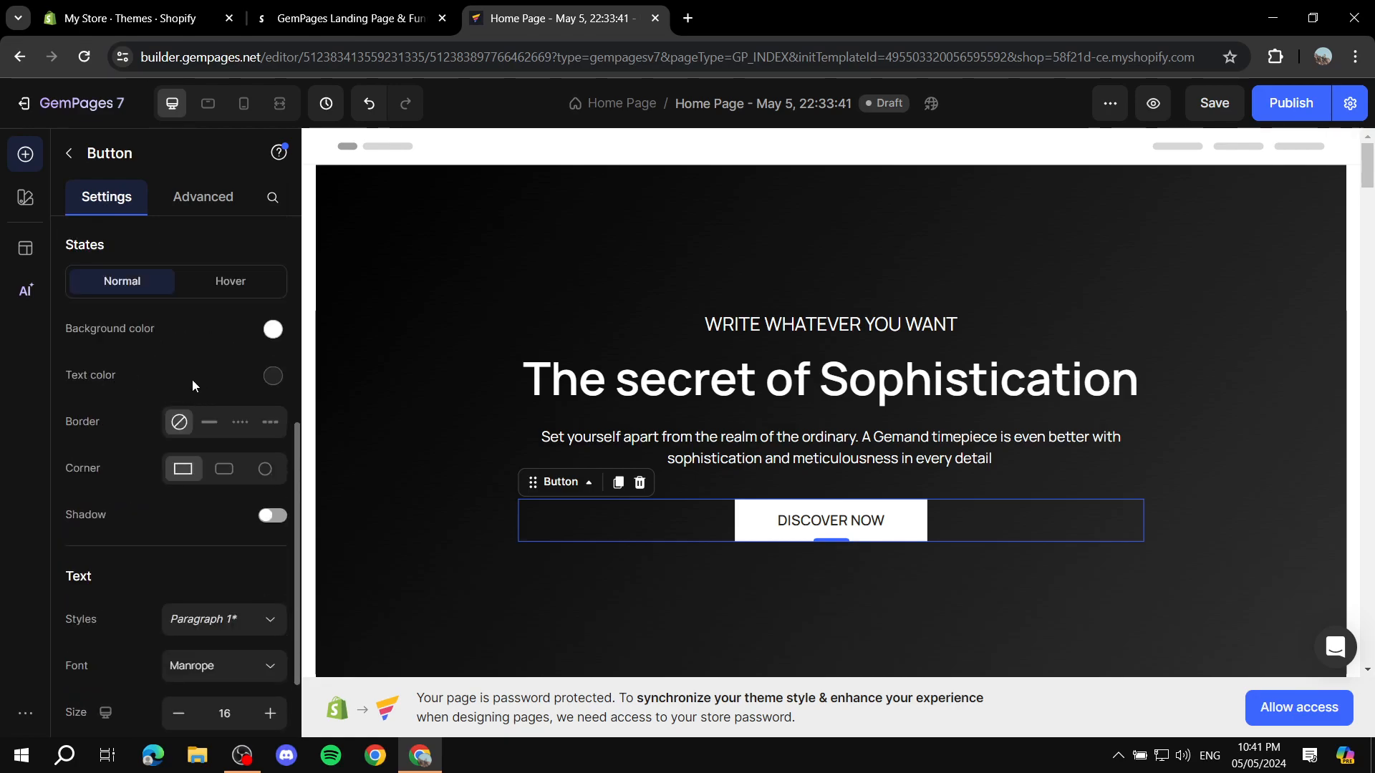
pyautogui.click(209, 422)
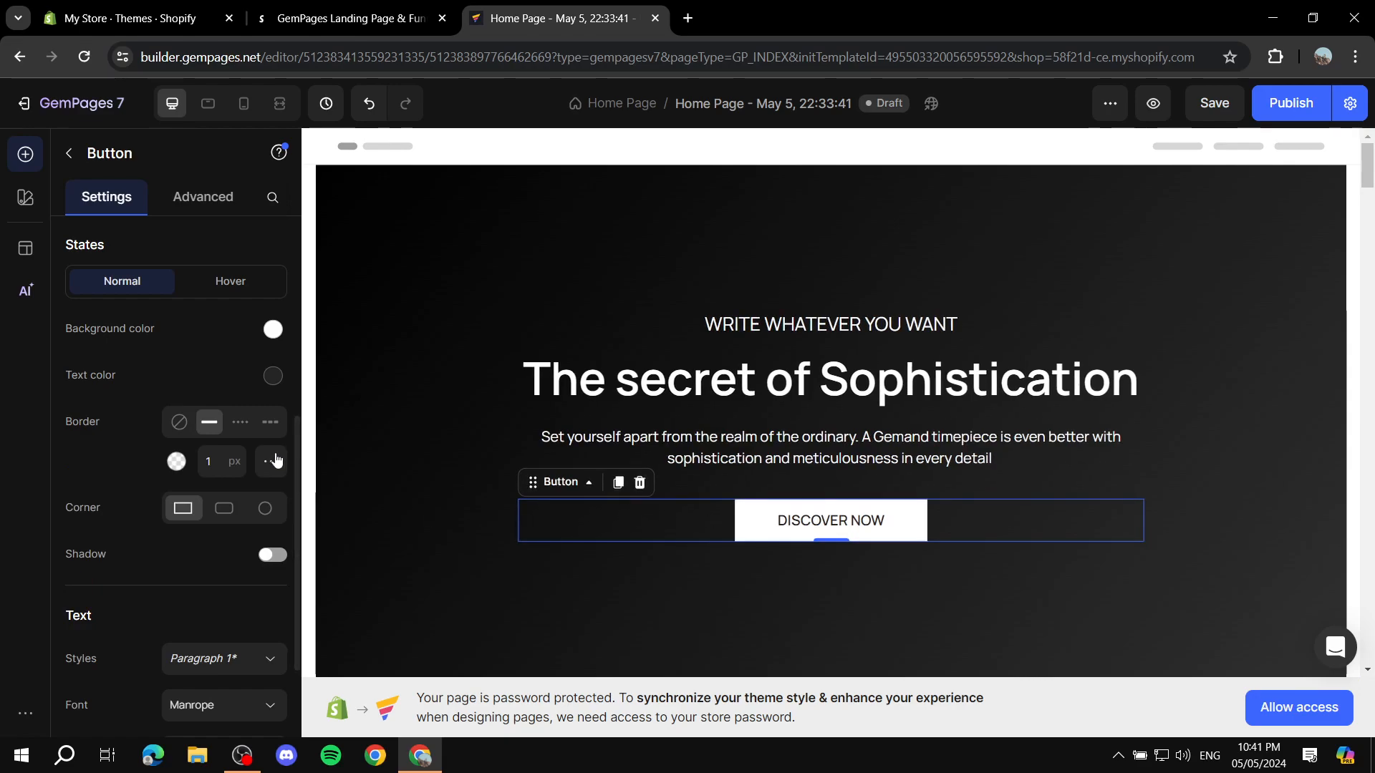
pyautogui.click(180, 423)
pyautogui.scroll(-1, 222, 452)
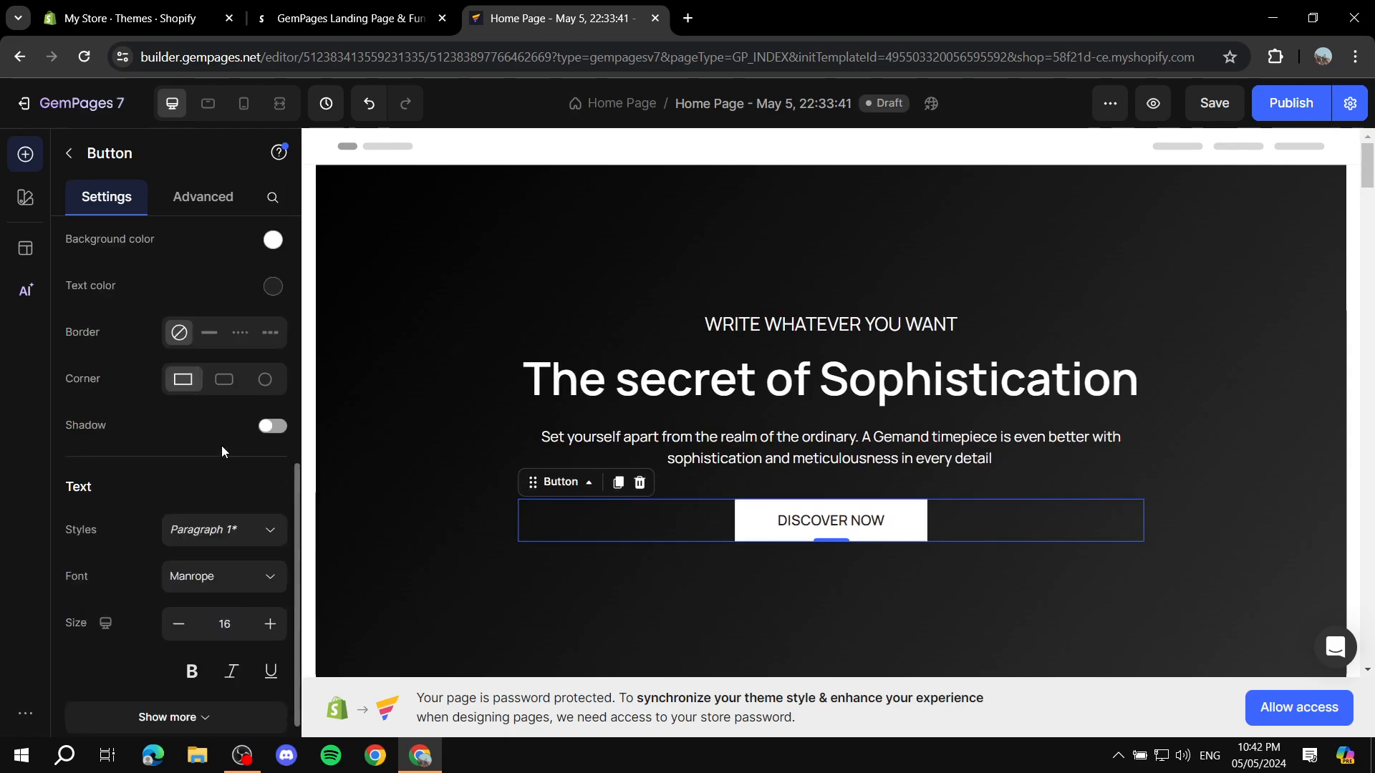
pyautogui.click(226, 381)
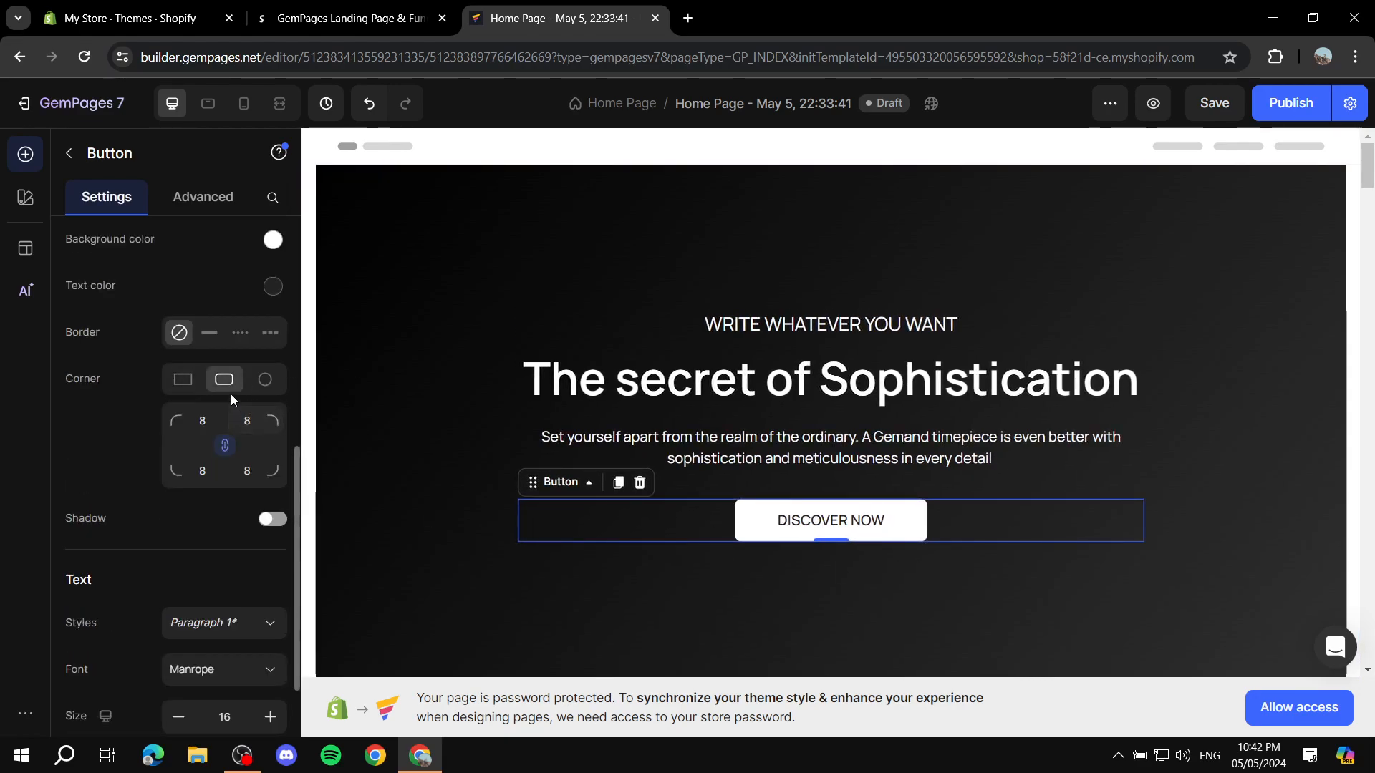
pyautogui.click(266, 378)
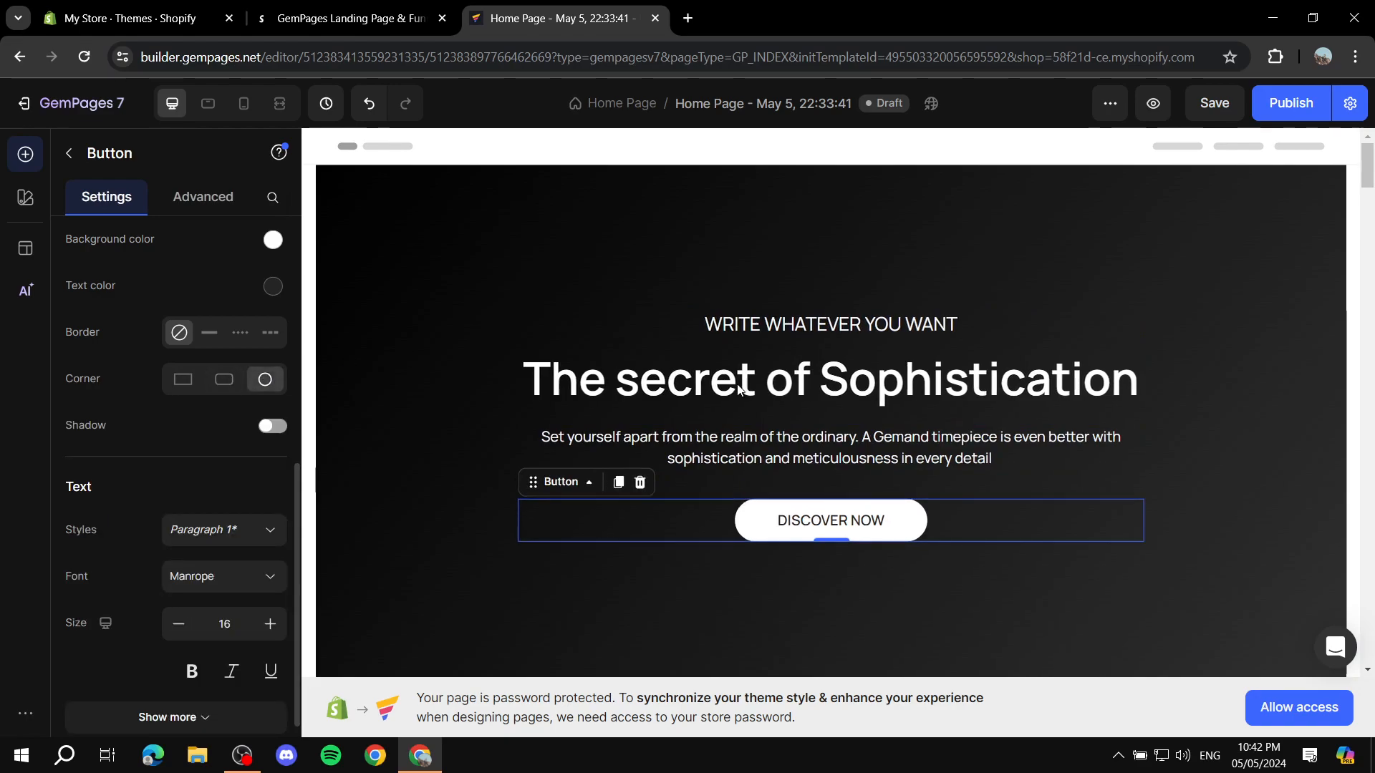
pyautogui.click(184, 380)
pyautogui.scroll(6, 199, 381)
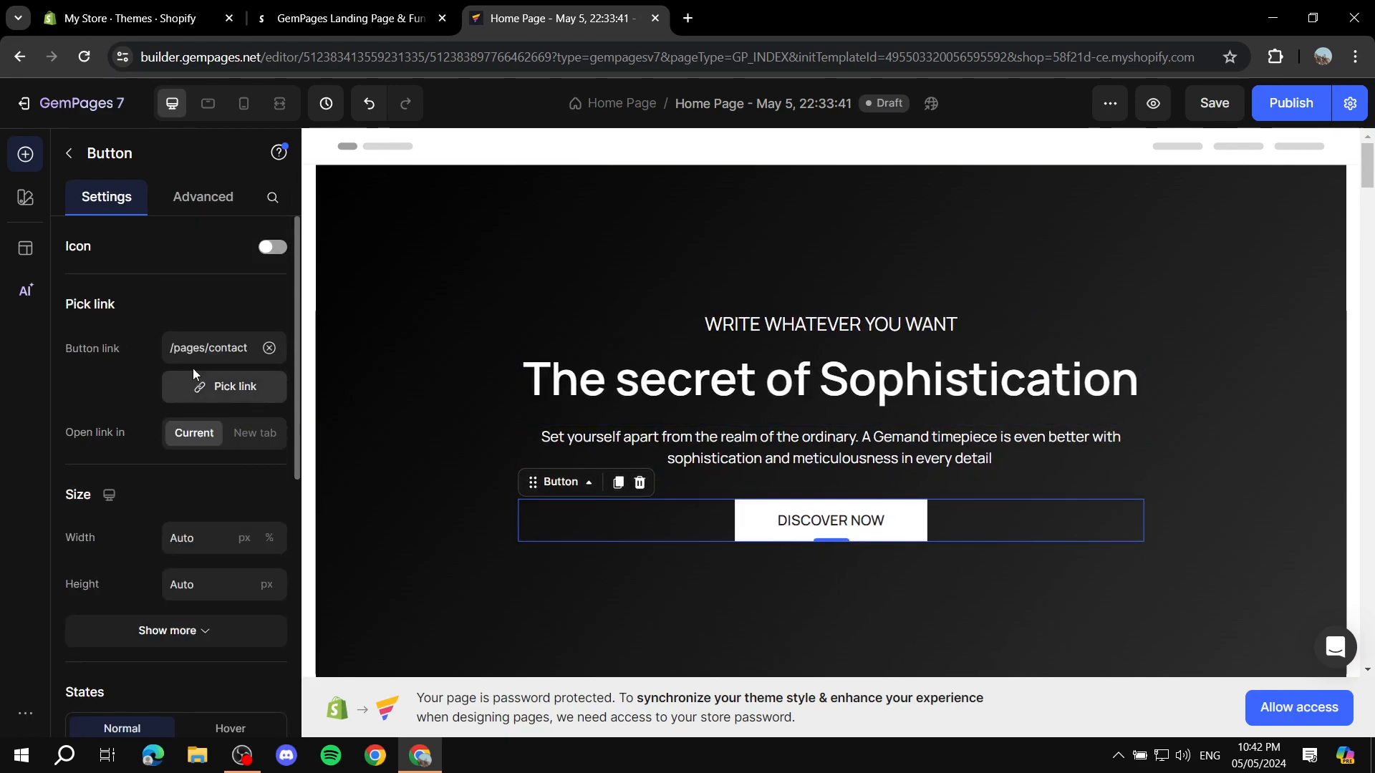
pyautogui.click(66, 152)
# Step: Examine the settings of the blue watch image and of the product list under "Our shop best seller"
pyautogui.scroll(-10, 926, 323)
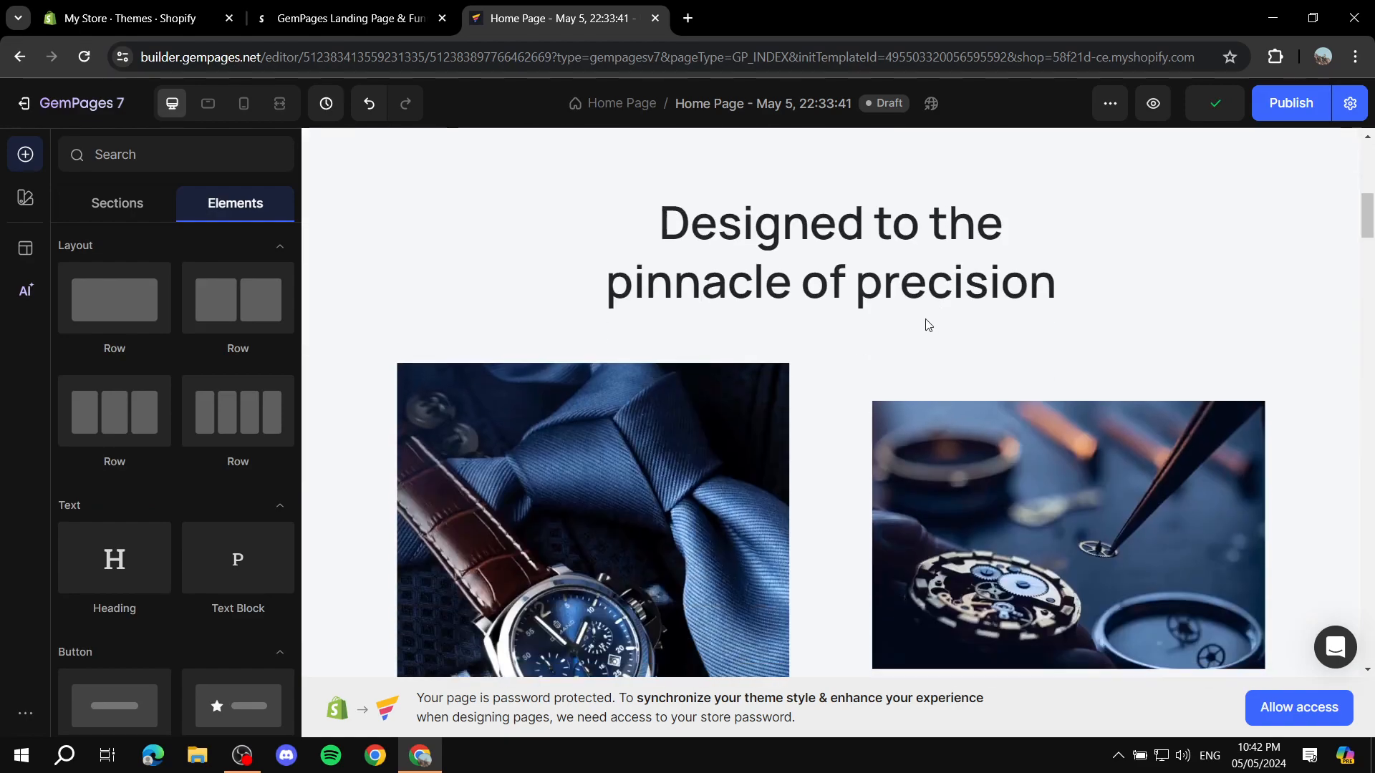
pyautogui.scroll(-8, 970, 331)
pyautogui.scroll(10, 816, 341)
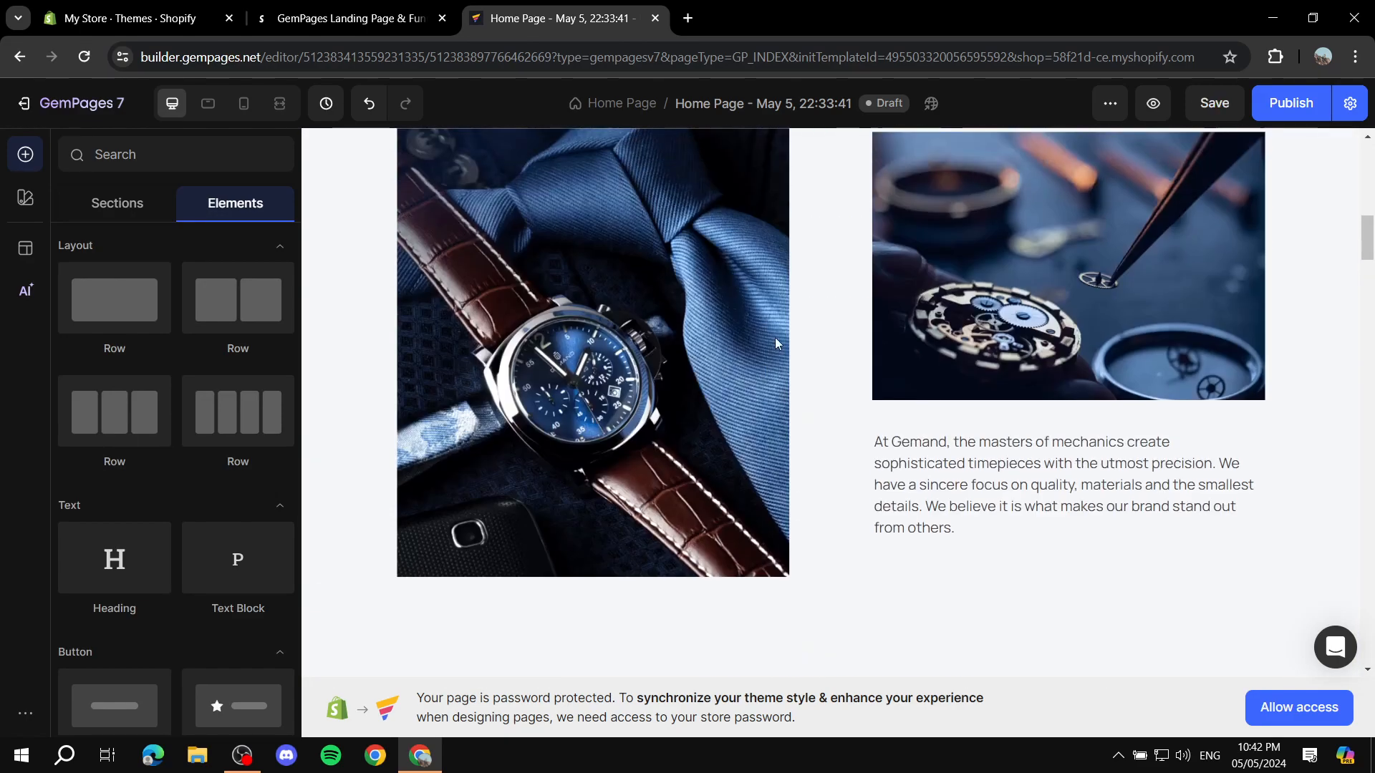
pyautogui.click(713, 336)
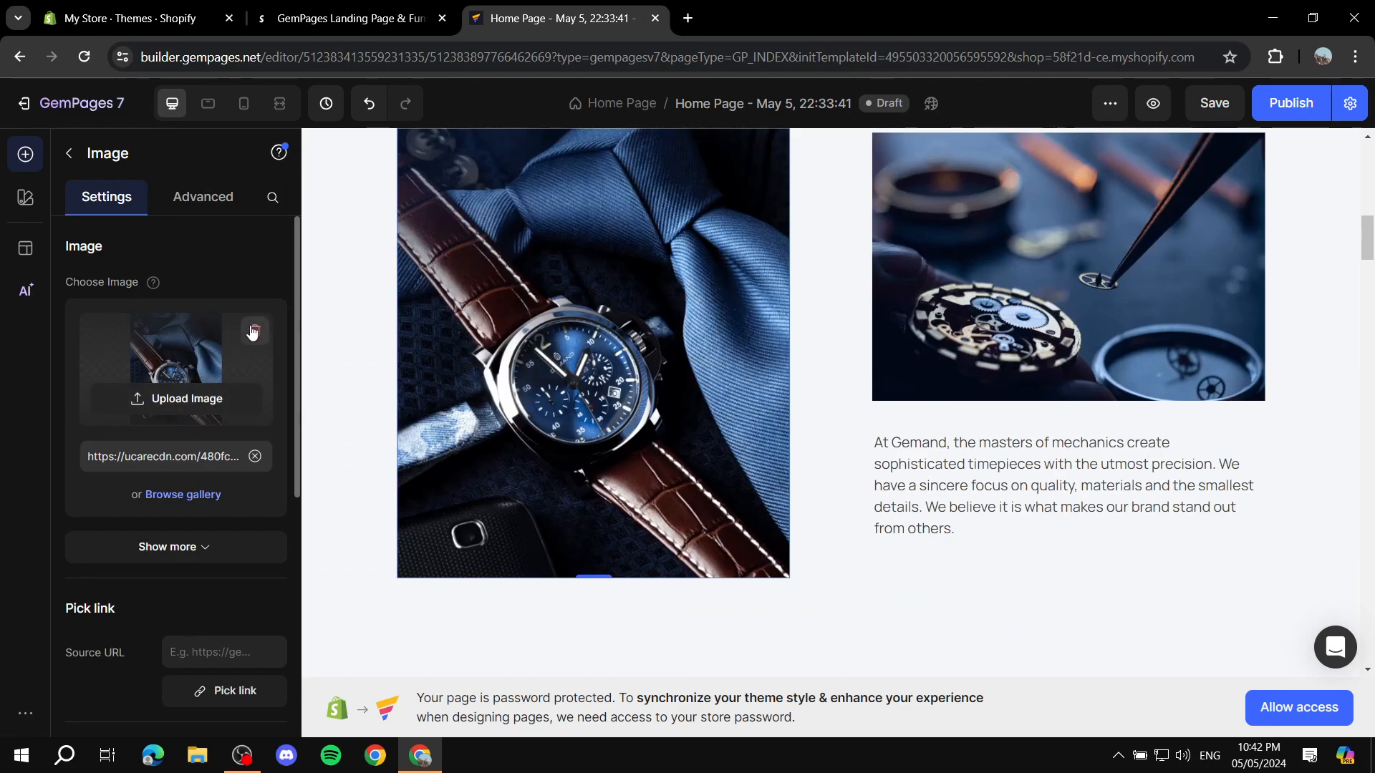
pyautogui.scroll(-5, 892, 474)
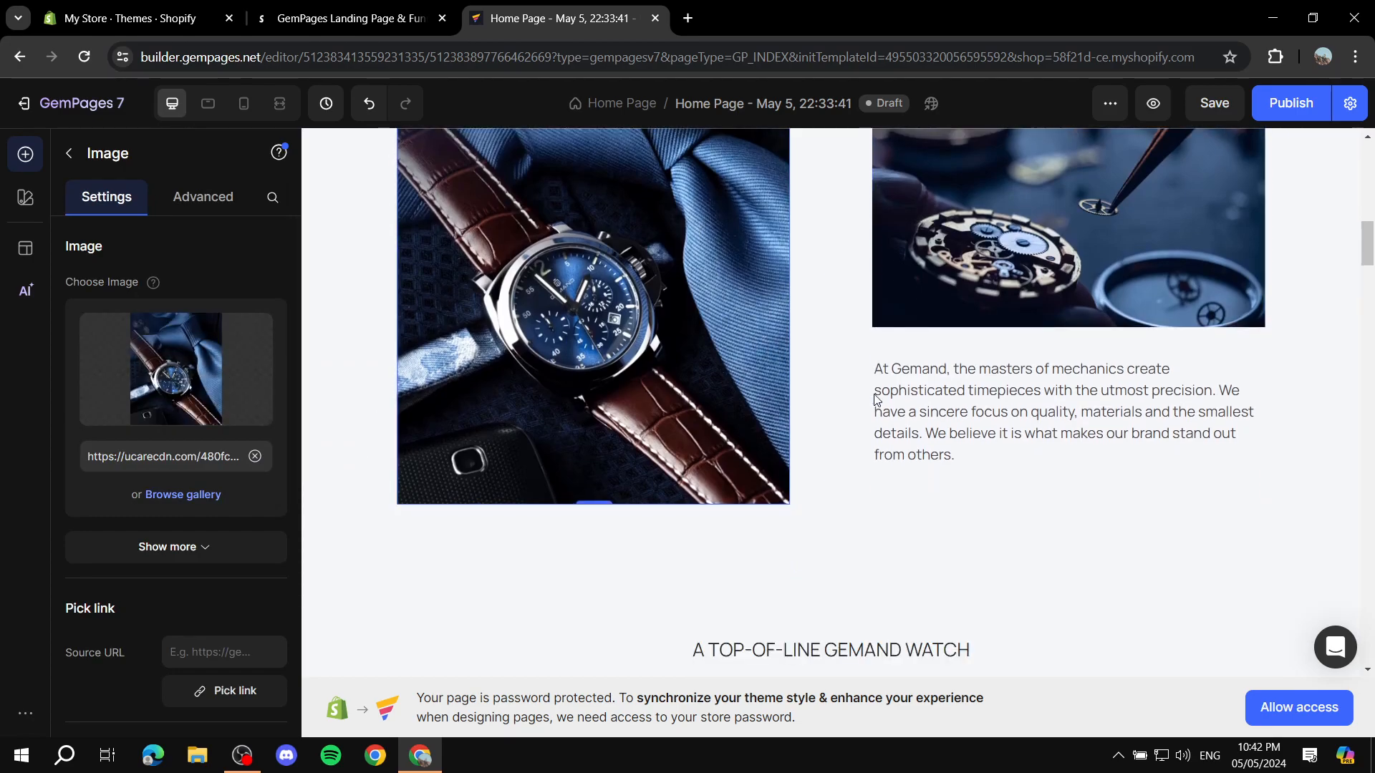
pyautogui.scroll(-3, 892, 474)
pyautogui.scroll(1, 863, 264)
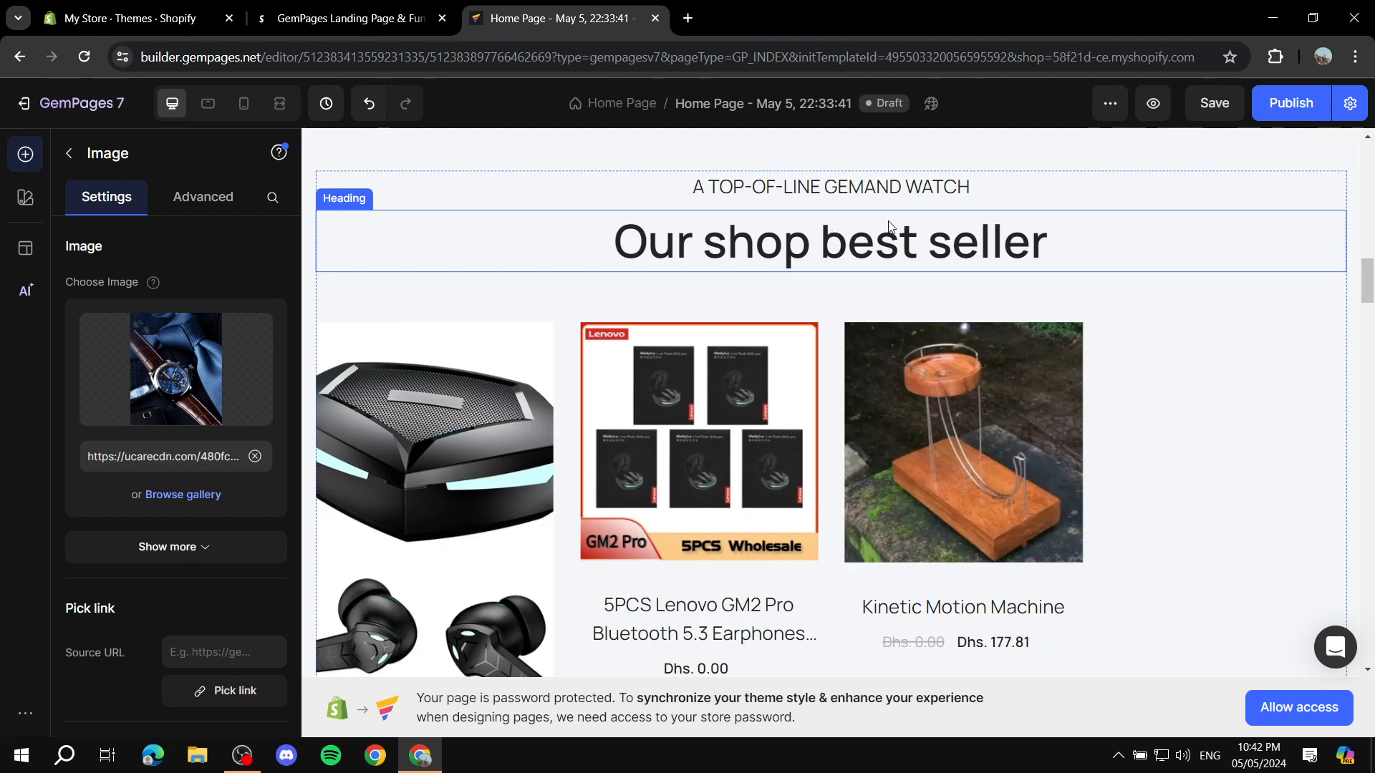
pyautogui.click(1186, 384)
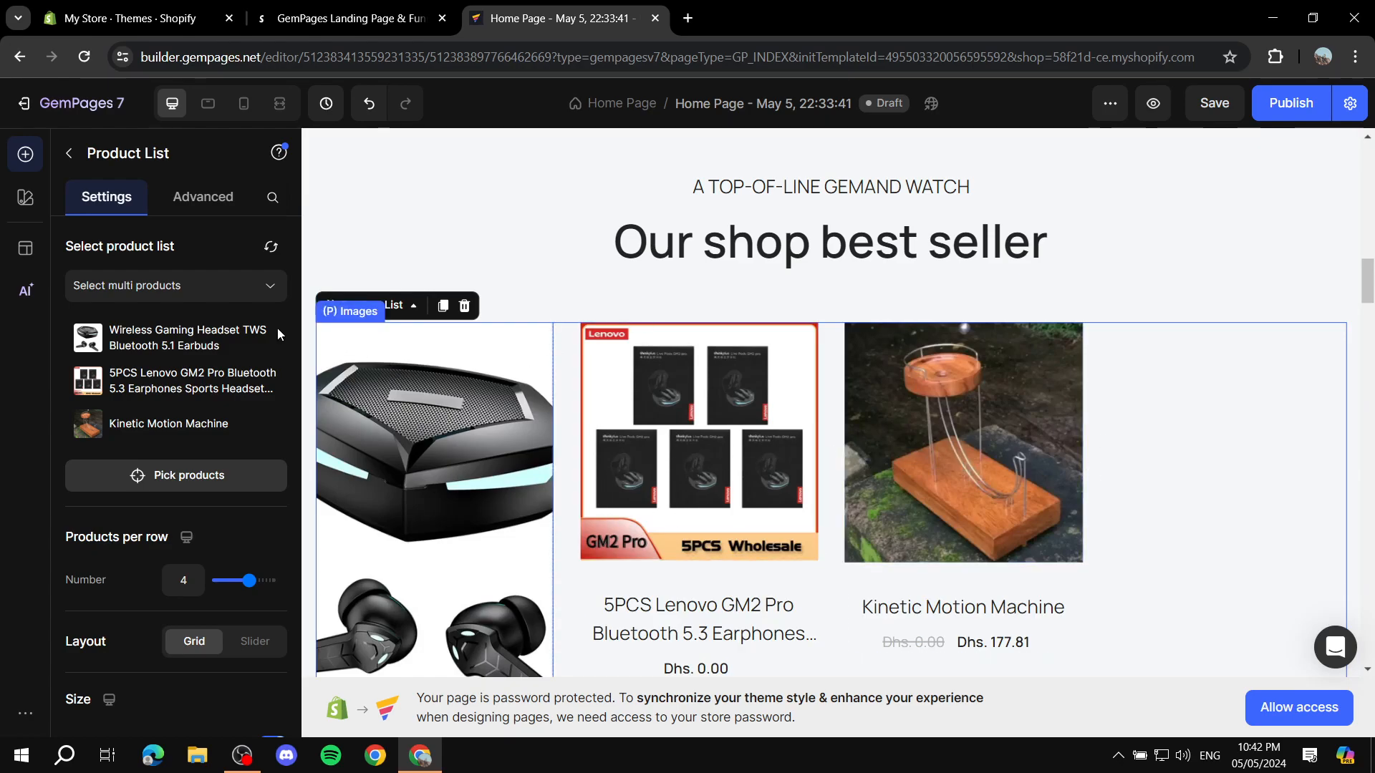
# Step: Delete the whole "Designed to the pinnacle of precision" section from the page
pyautogui.scroll(-10, 881, 394)
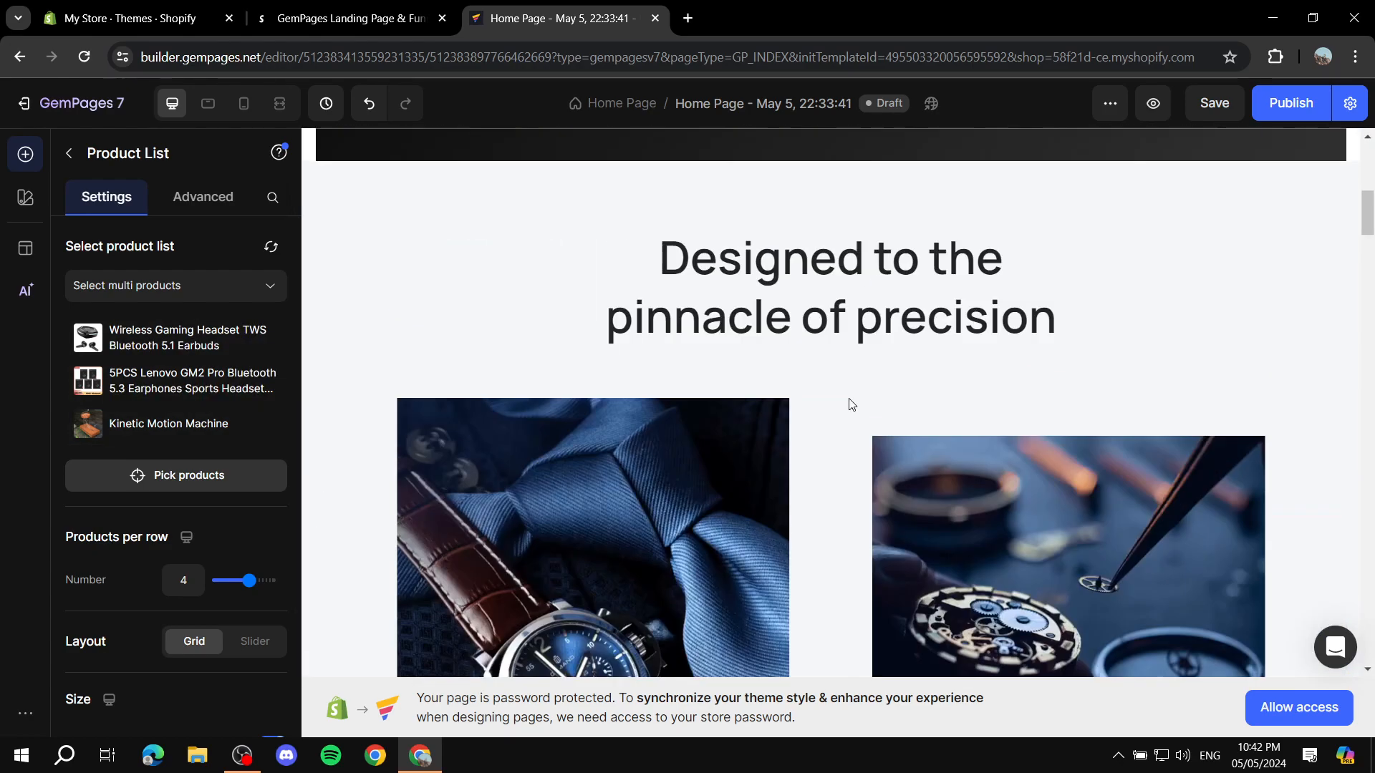
pyautogui.scroll(1, 851, 405)
pyautogui.click(1282, 252)
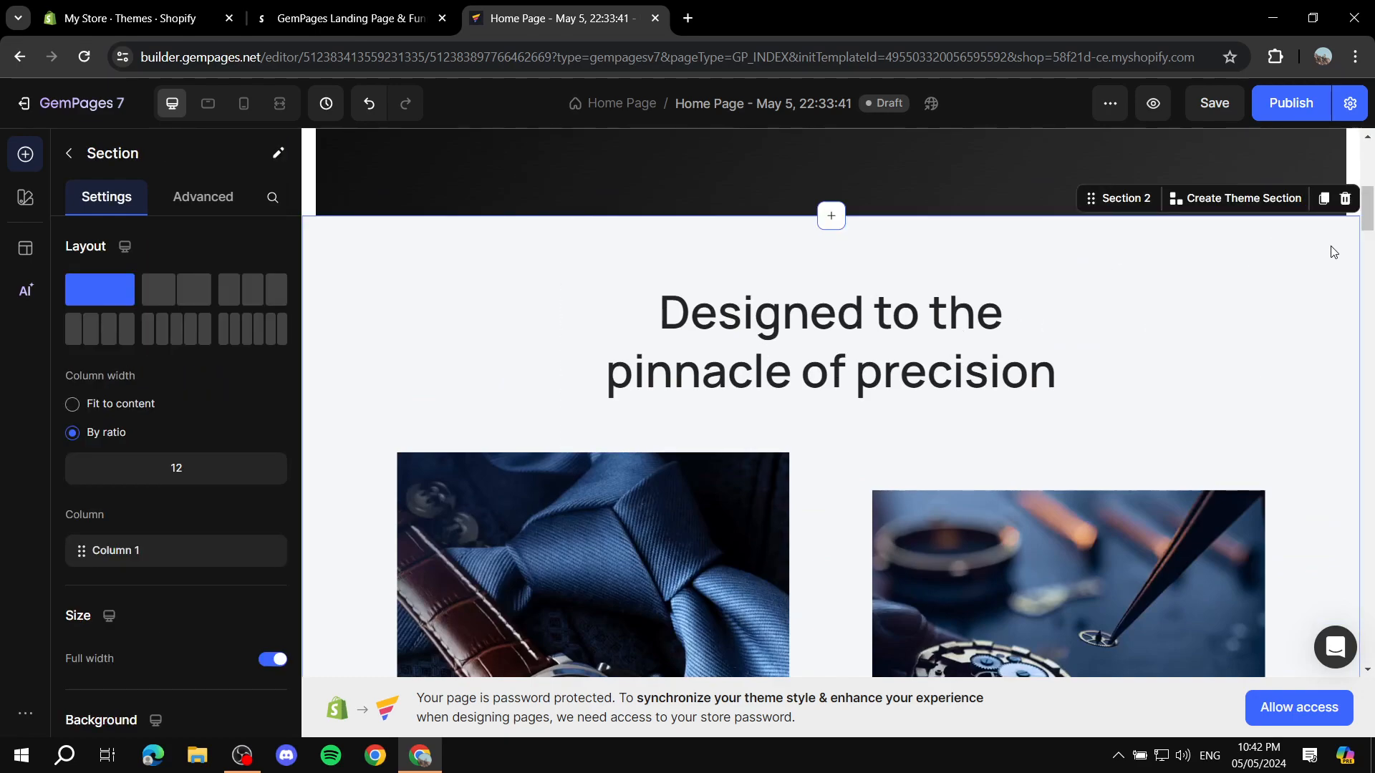
pyautogui.click(1345, 199)
# Step: Review the remaining page layout from the hero banner through the best sellers to the limited edition product section
pyautogui.scroll(10, 943, 336)
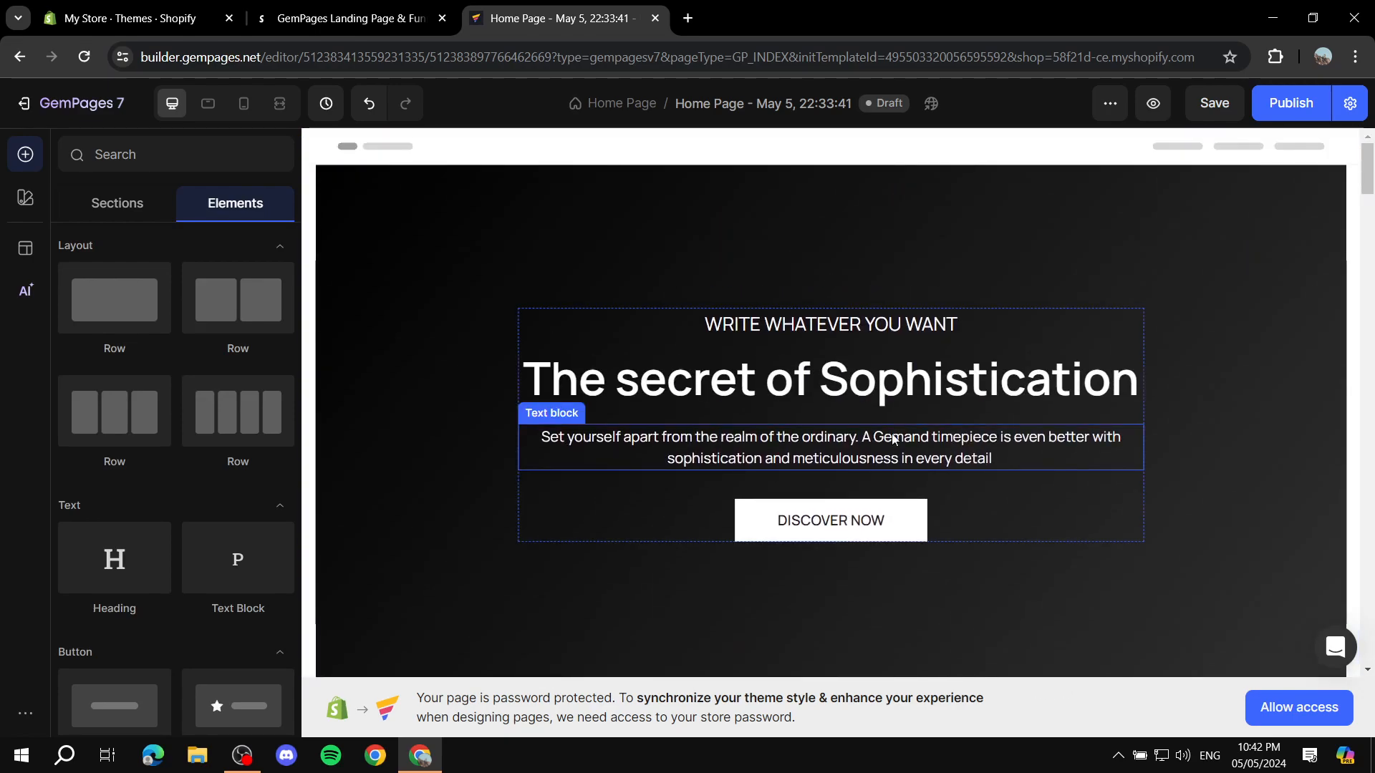
pyautogui.scroll(-10, 967, 423)
pyautogui.scroll(3, 936, 390)
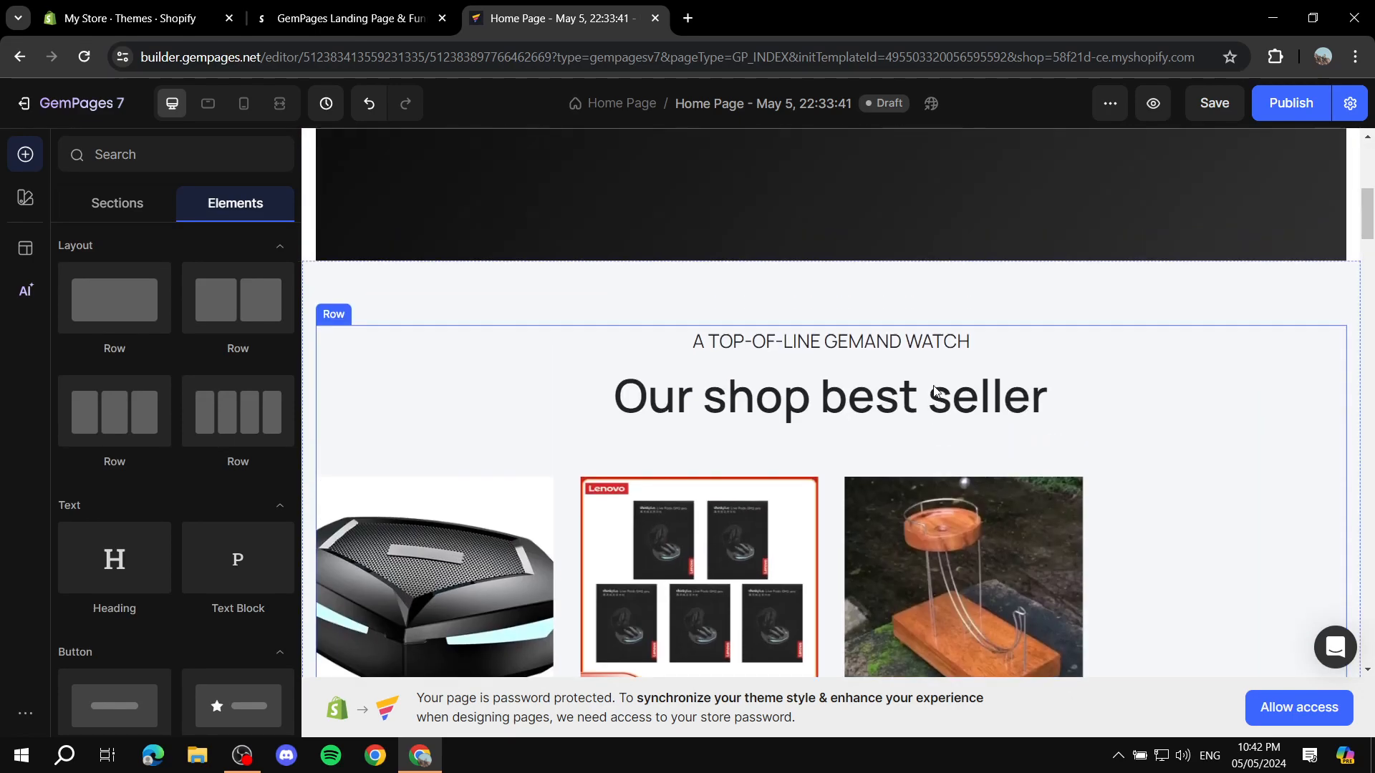
pyautogui.scroll(5, 936, 390)
pyautogui.scroll(-12, 936, 387)
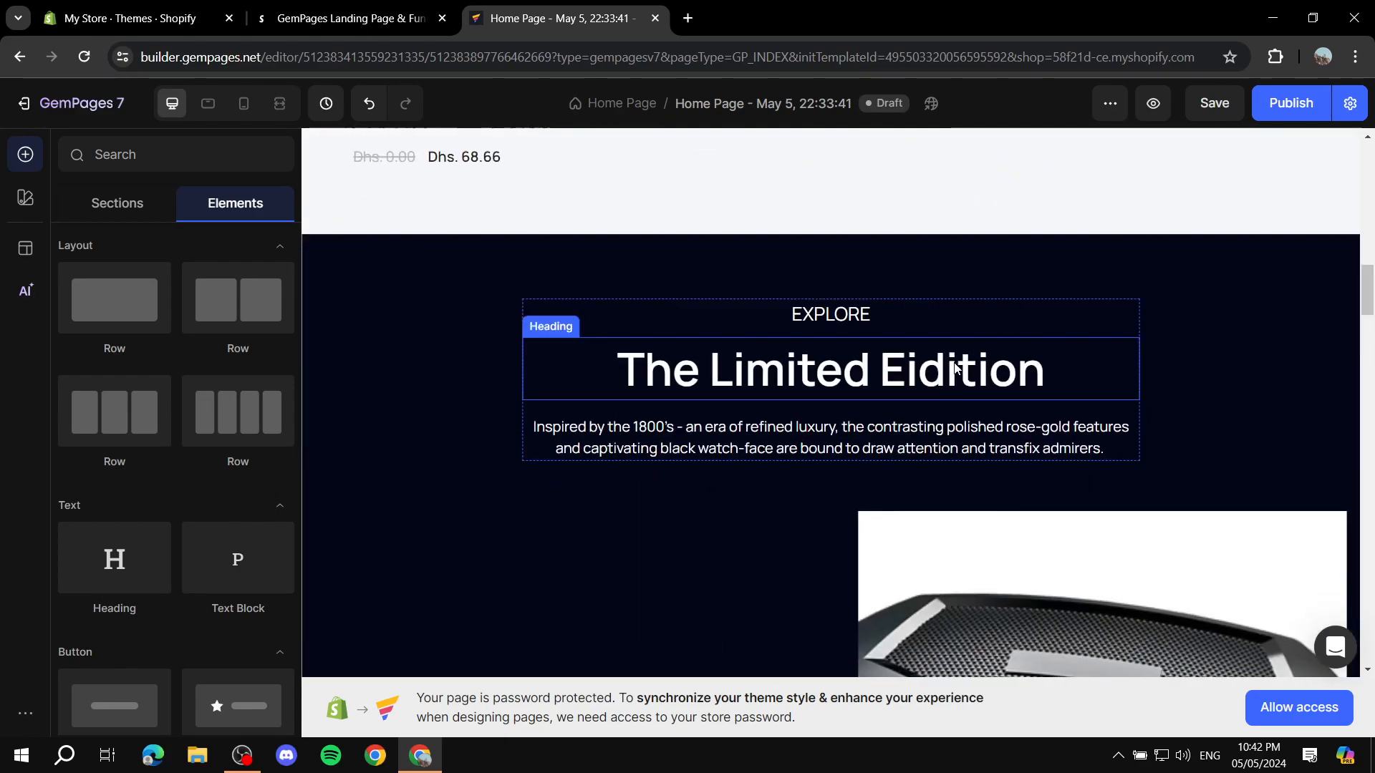
pyautogui.scroll(-6, 936, 381)
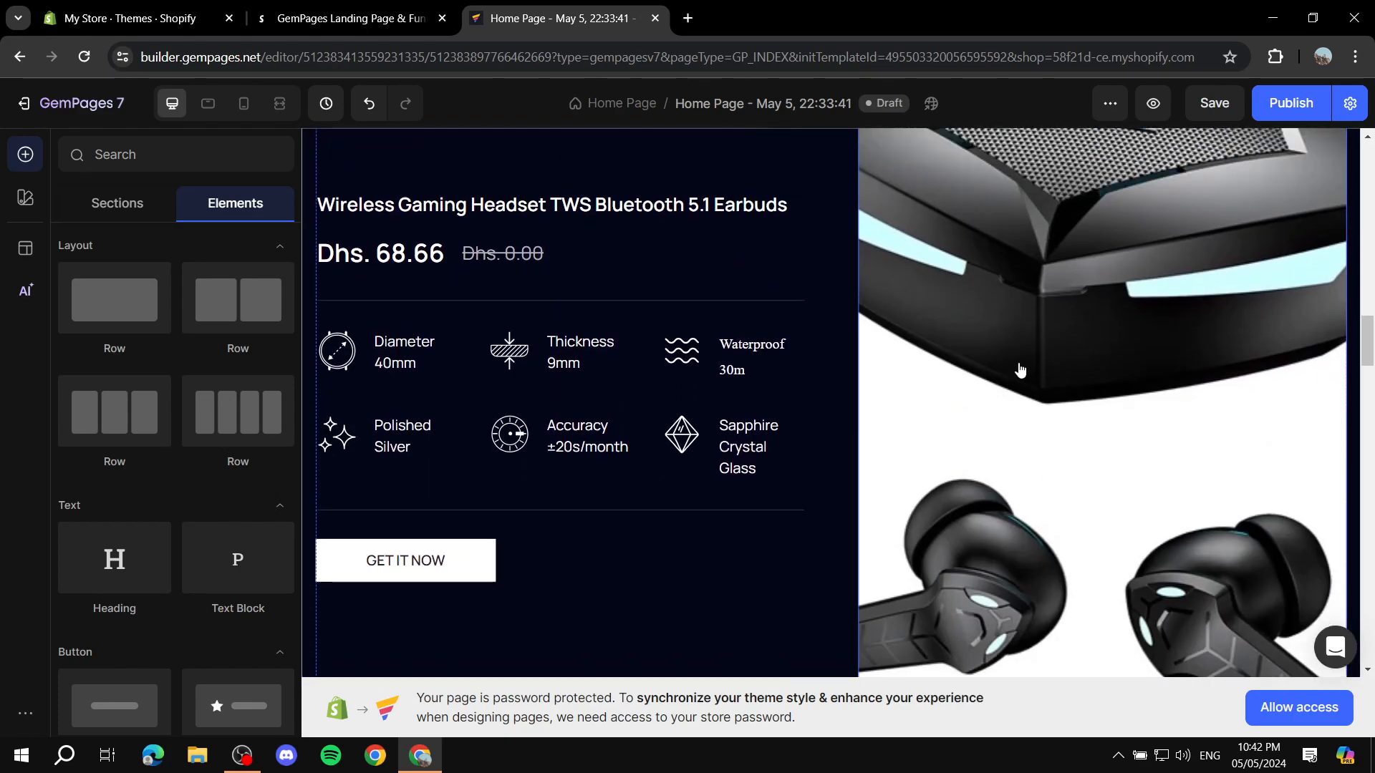
pyautogui.scroll(5, 1020, 370)
pyautogui.scroll(-4, 884, 373)
pyautogui.scroll(-3, 885, 373)
pyautogui.scroll(3, 1223, 250)
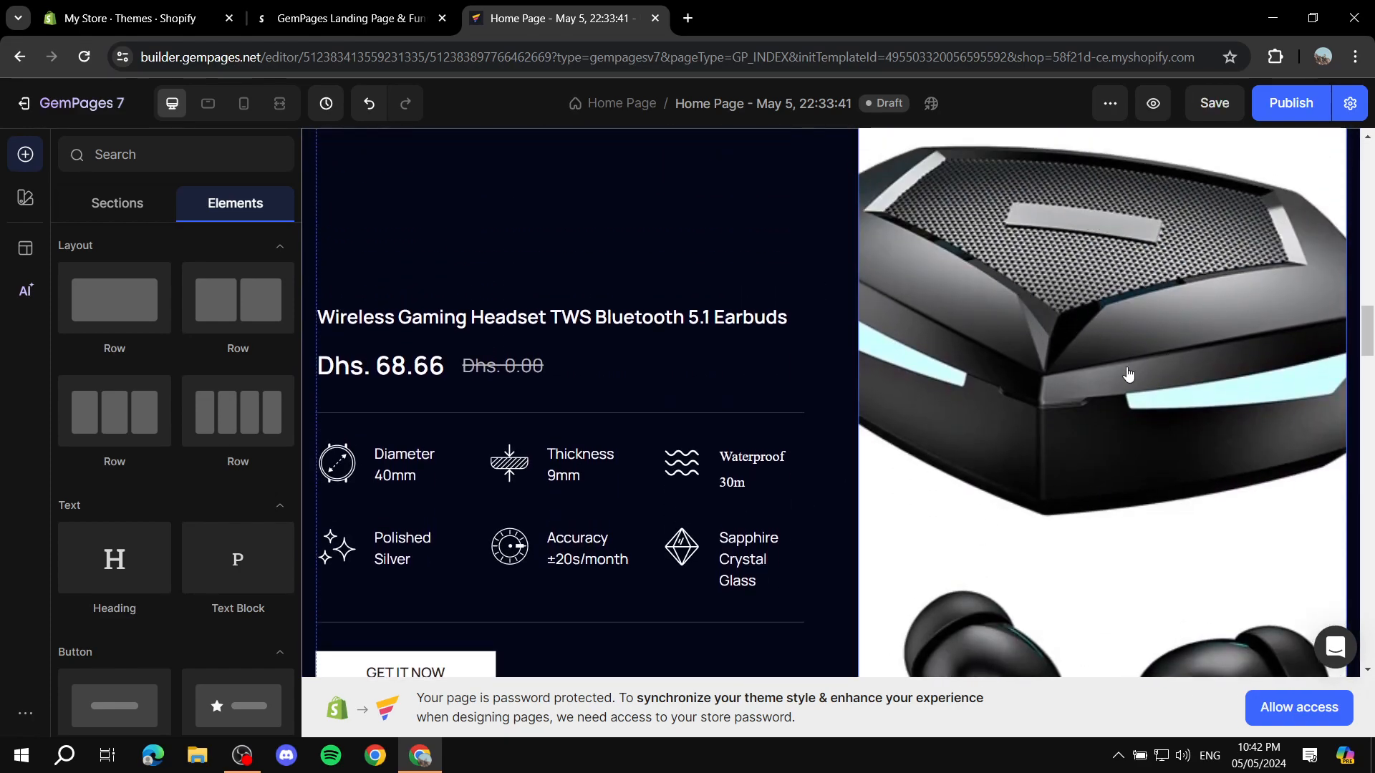
pyautogui.scroll(-4, 1158, 299)
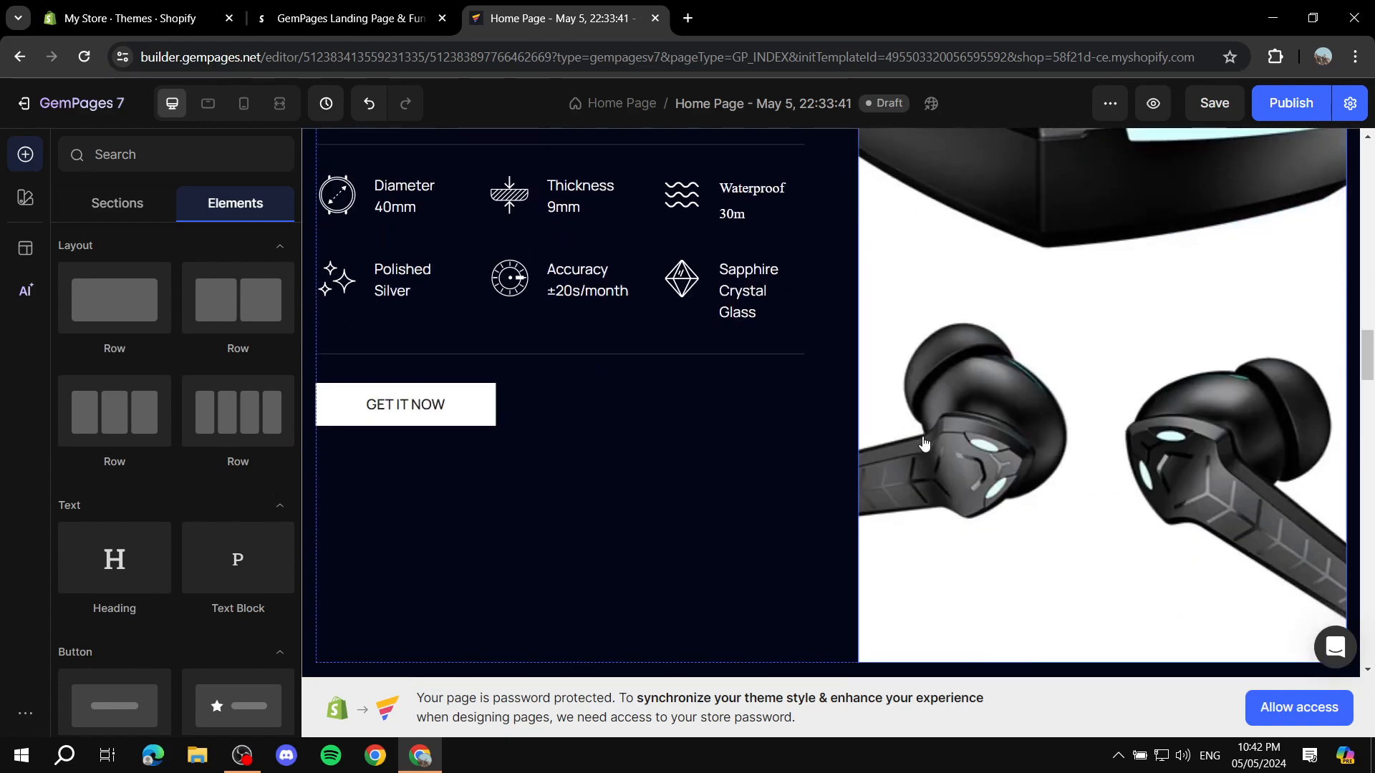
# Step: Set the featured image proportion of the wireless gaming headset product image in the limited edition section to Square
pyautogui.click(1028, 318)
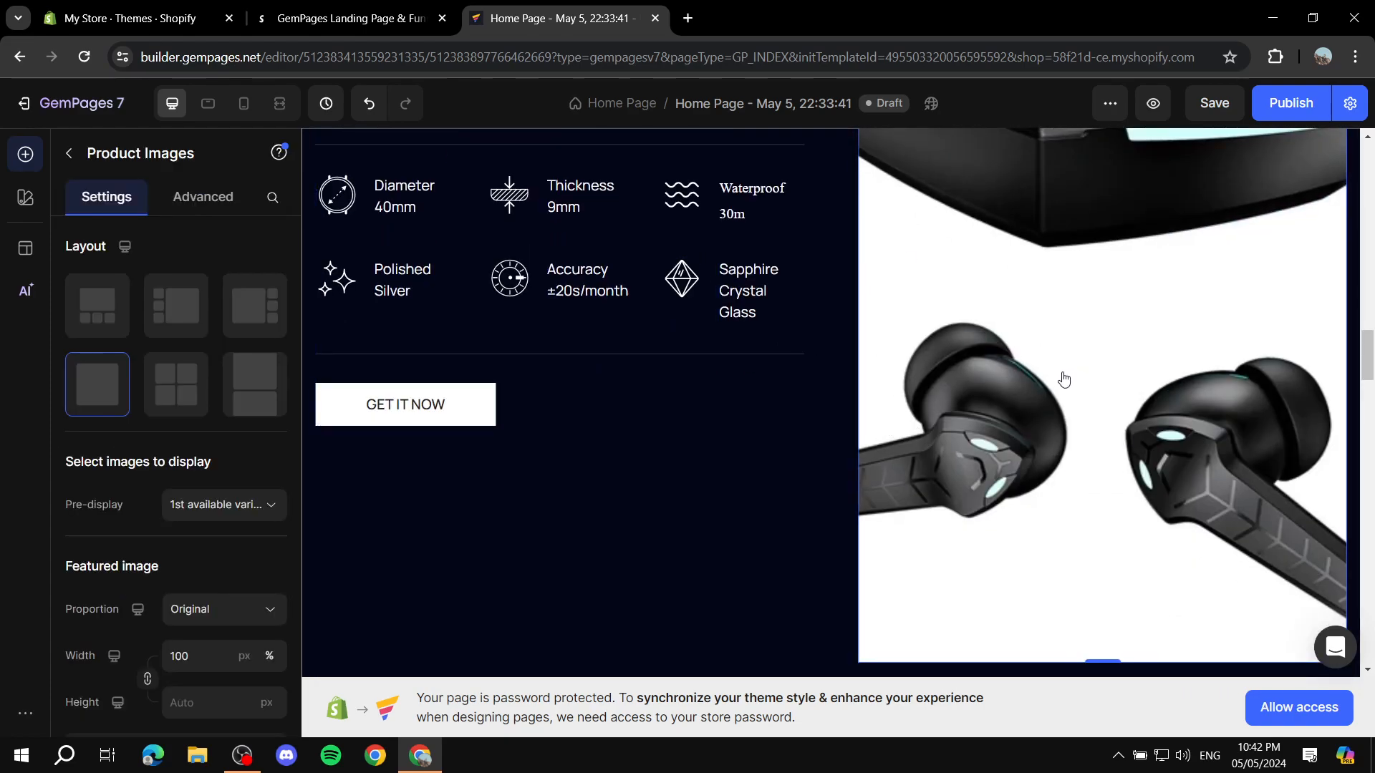
pyautogui.scroll(-1, 185, 534)
pyautogui.click(216, 527)
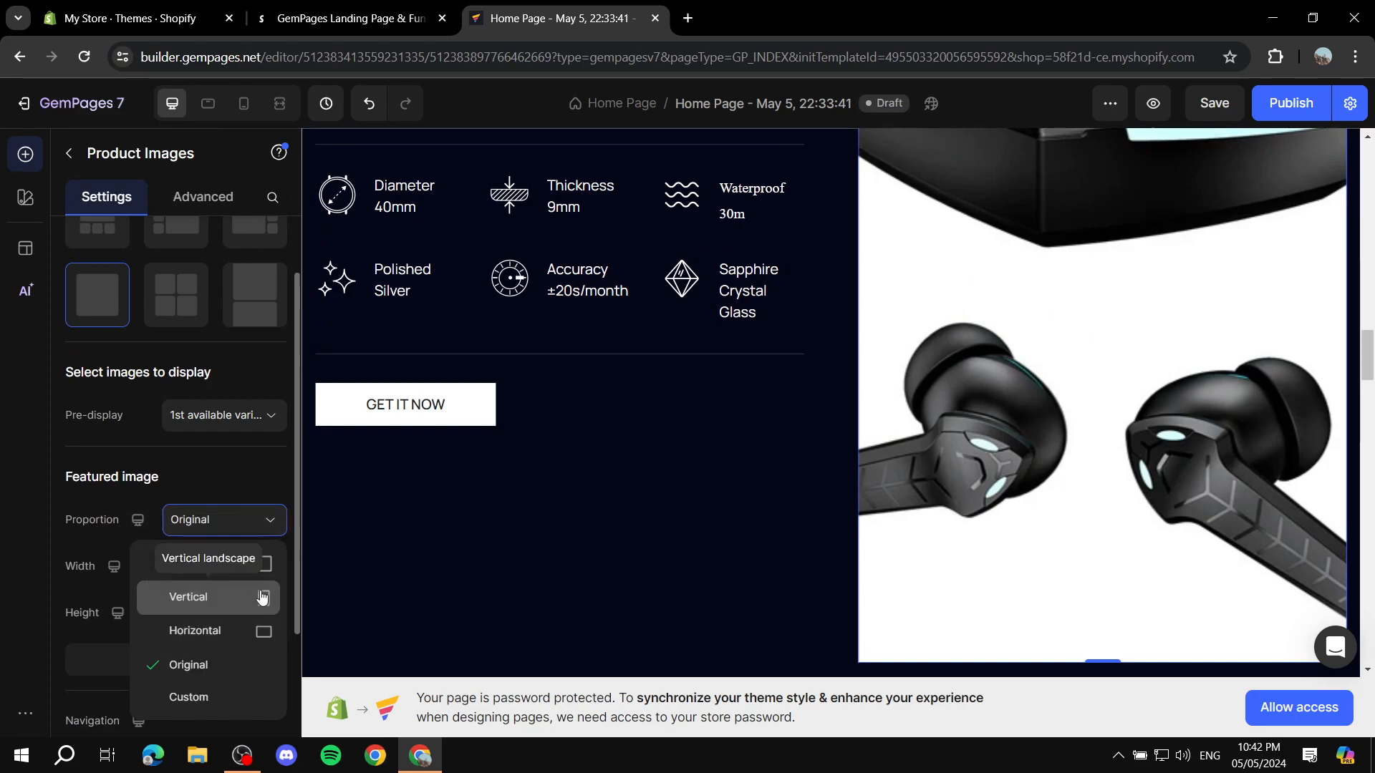
pyautogui.click(237, 564)
pyautogui.scroll(5, 955, 374)
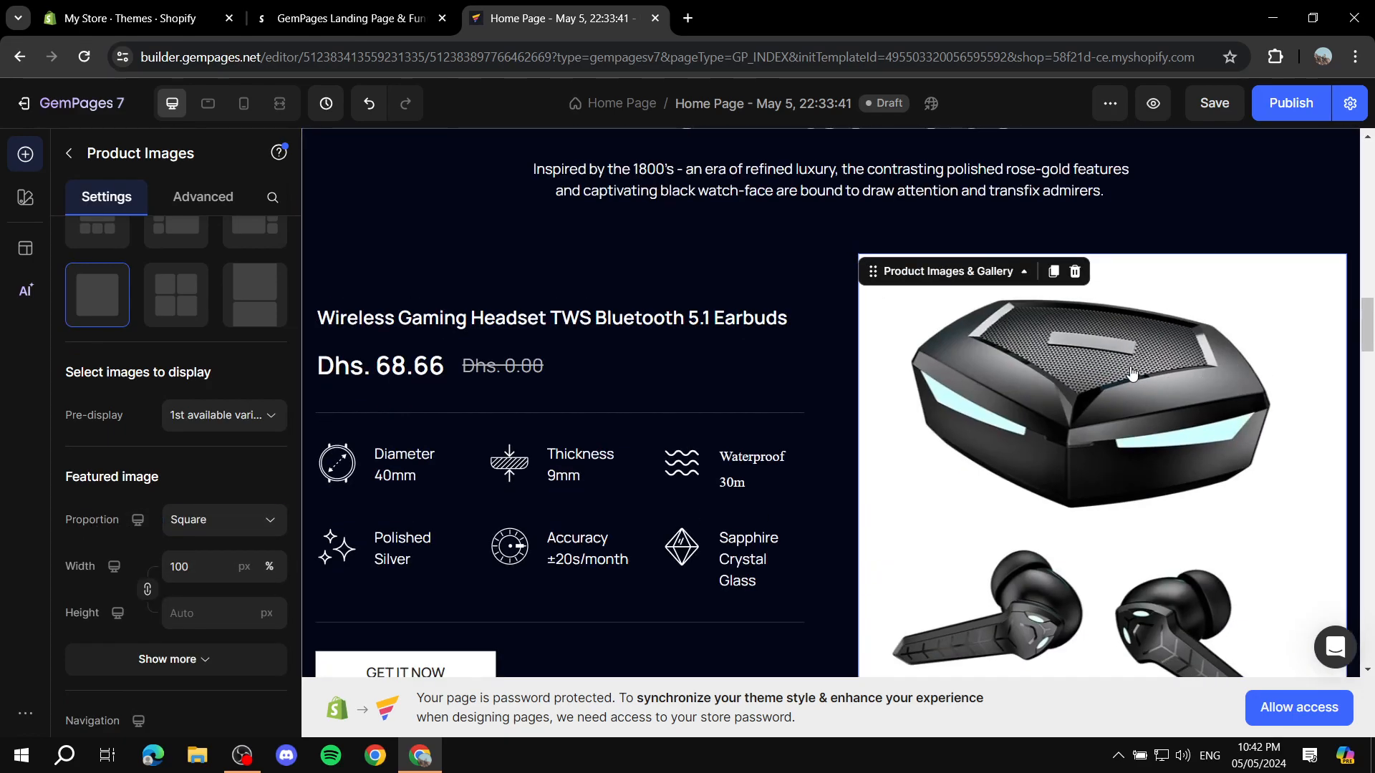
pyautogui.scroll(-1, 1015, 415)
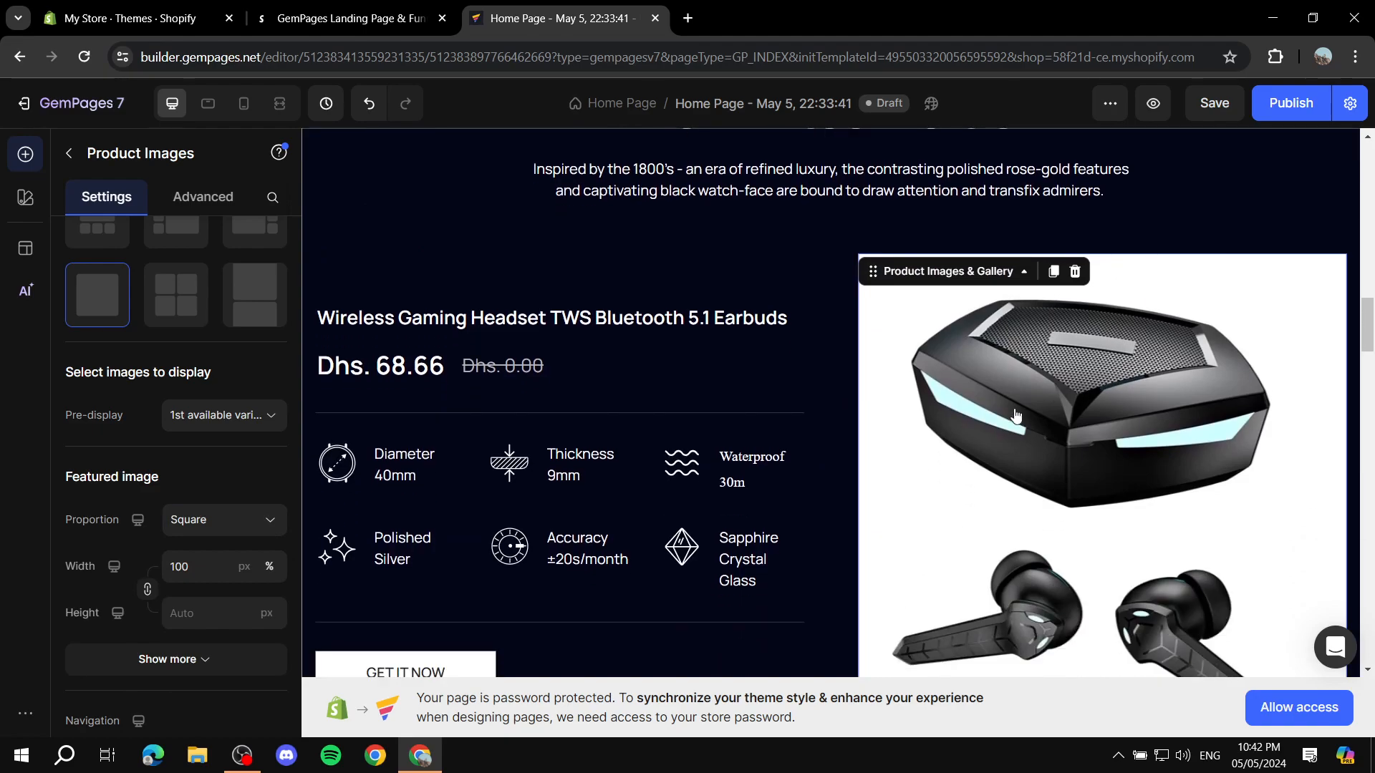
# Step: Examine the pre-display options and the remaining display settings of the headset product image
pyautogui.click(247, 421)
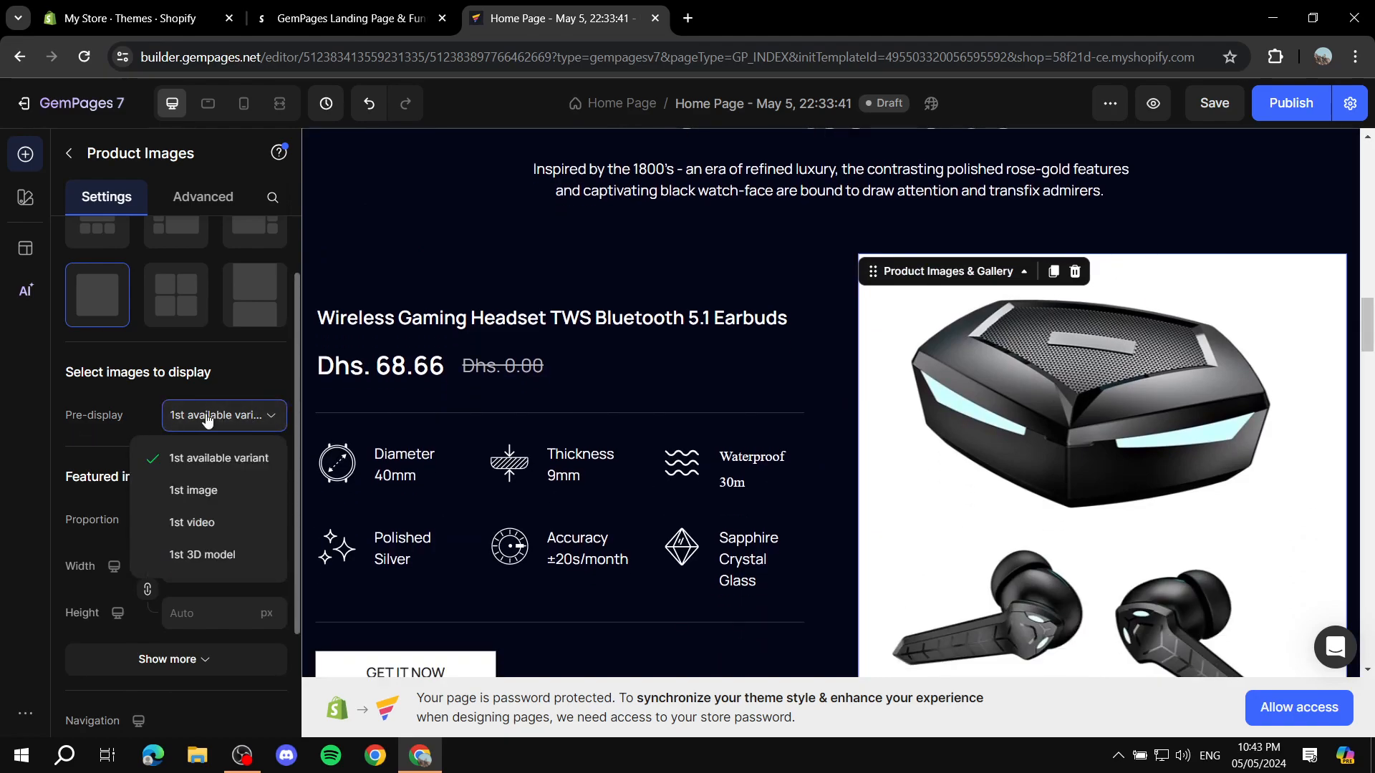
pyautogui.click(247, 419)
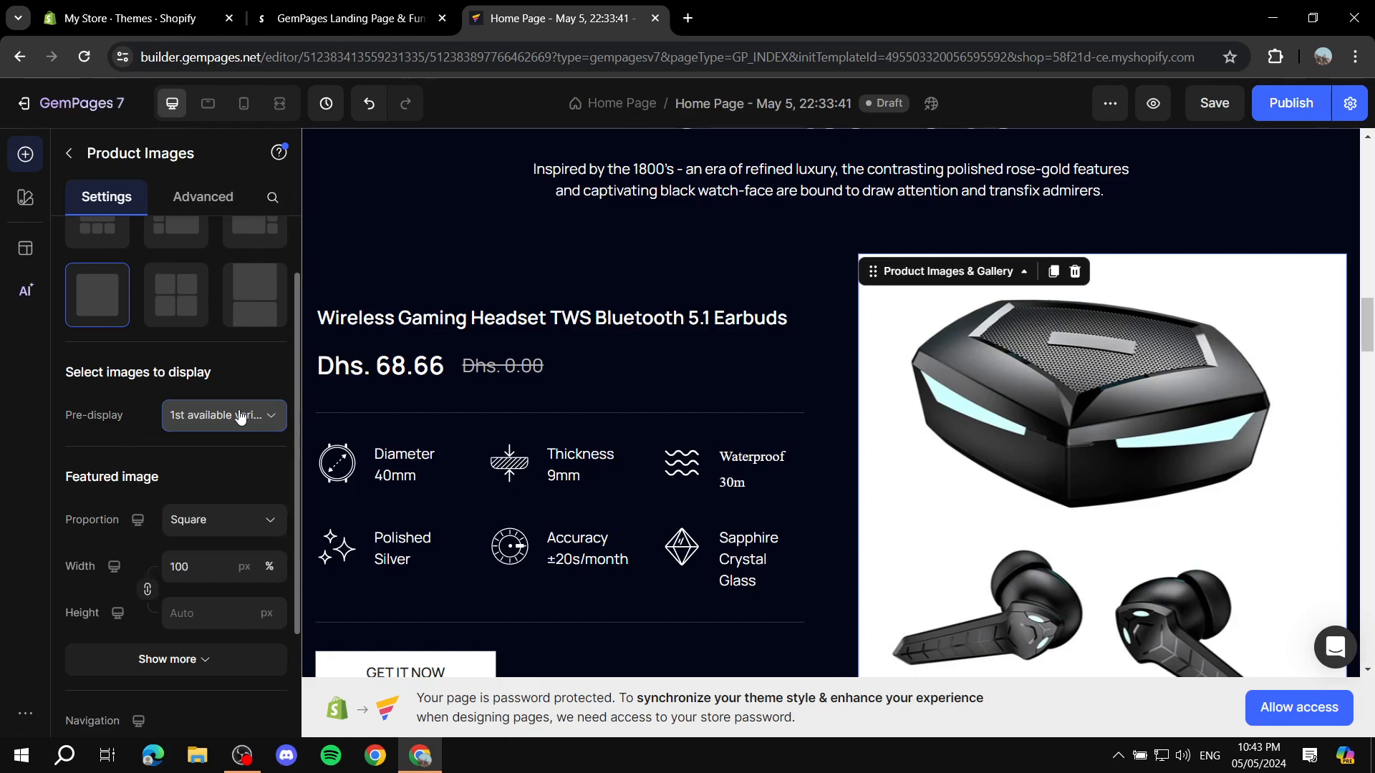
pyautogui.scroll(-3, 236, 391)
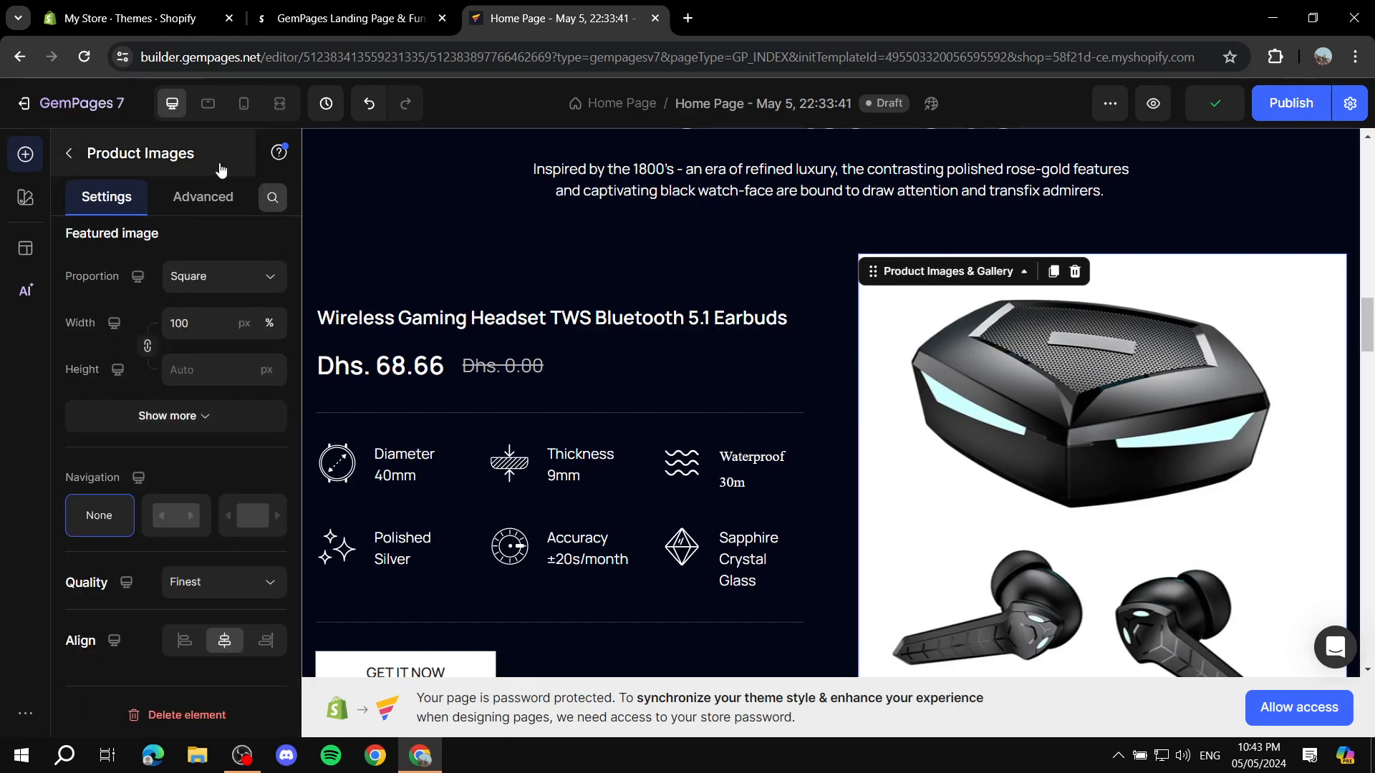
pyautogui.click(65, 153)
# Step: Review the lower page sections down to Frequently Asked Questions and inspect the accordion's first question and its answer text
pyautogui.scroll(-10, 719, 320)
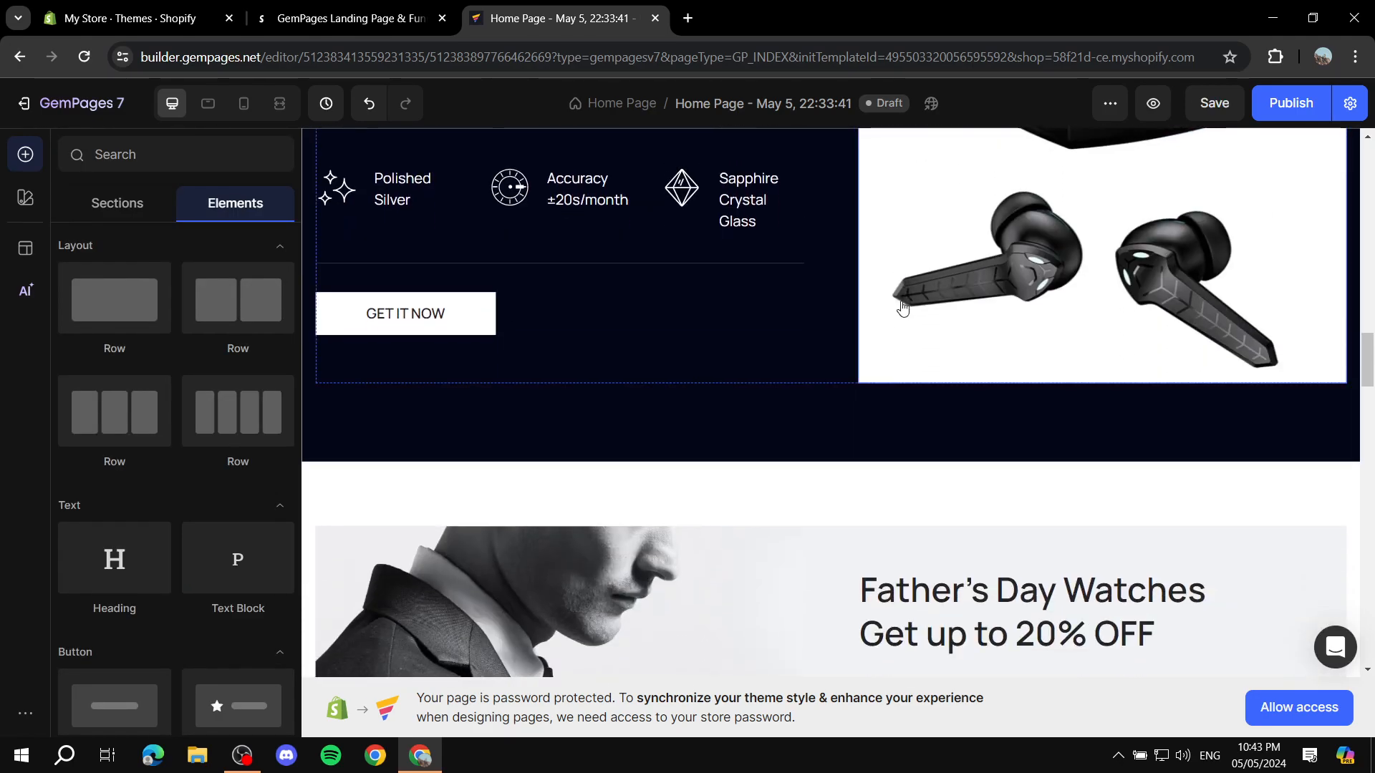
pyautogui.scroll(-3, 824, 278)
pyautogui.scroll(-6, 884, 279)
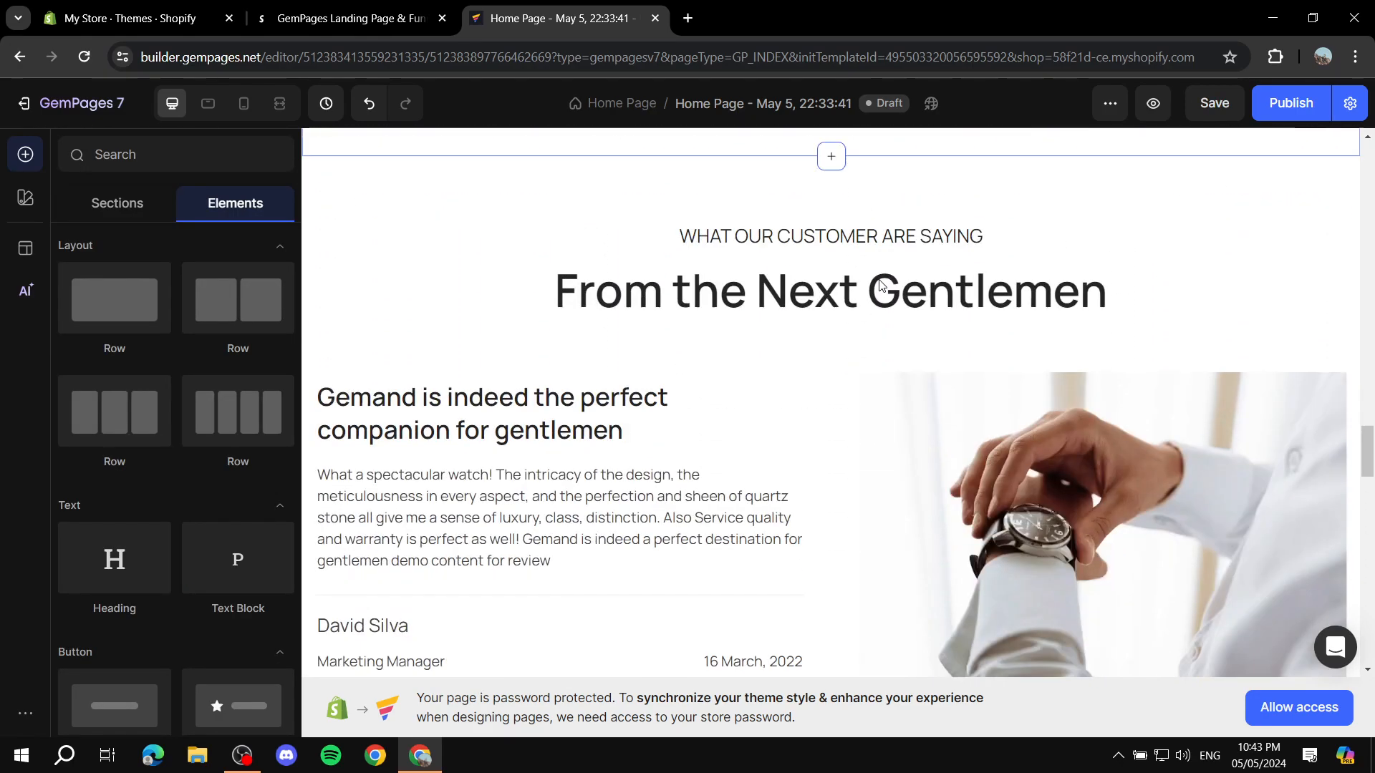
pyautogui.scroll(-10, 817, 273)
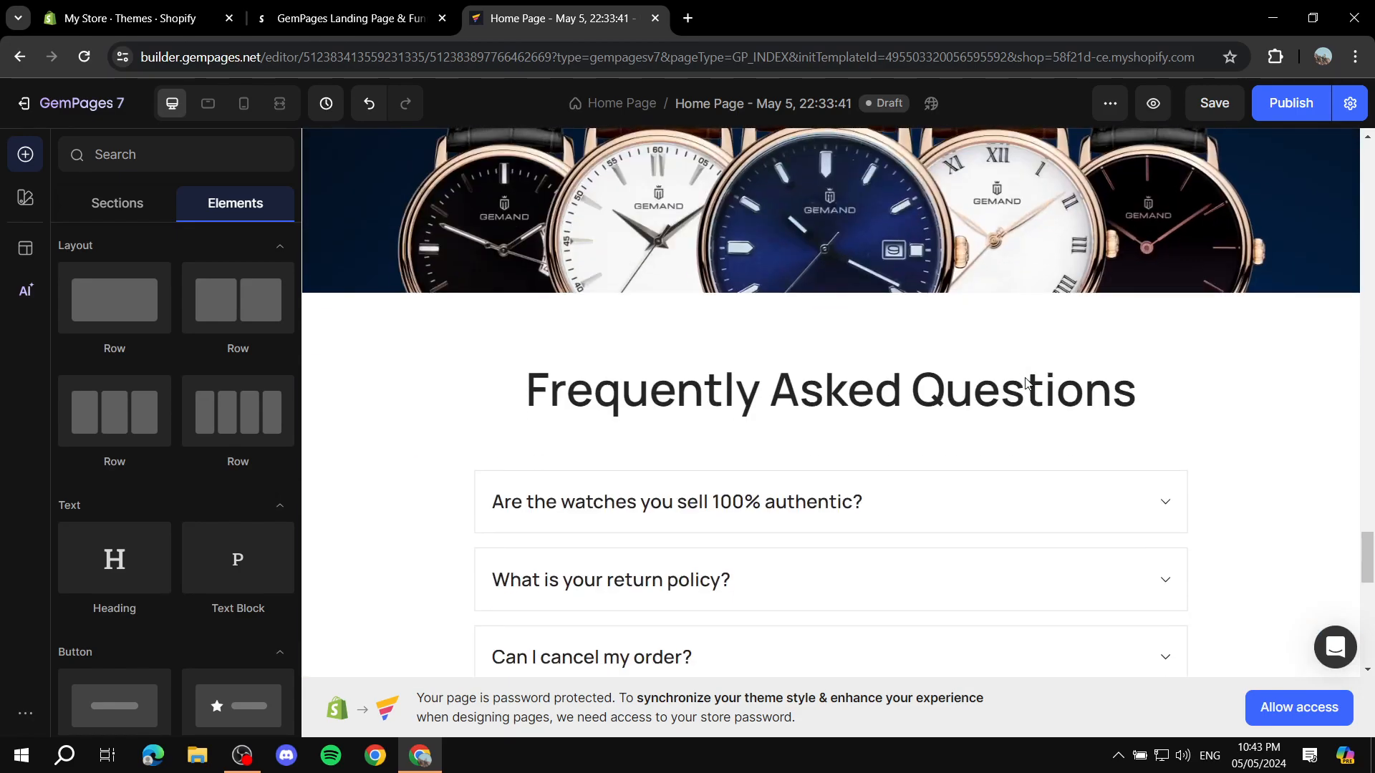
pyautogui.scroll(3, 1023, 382)
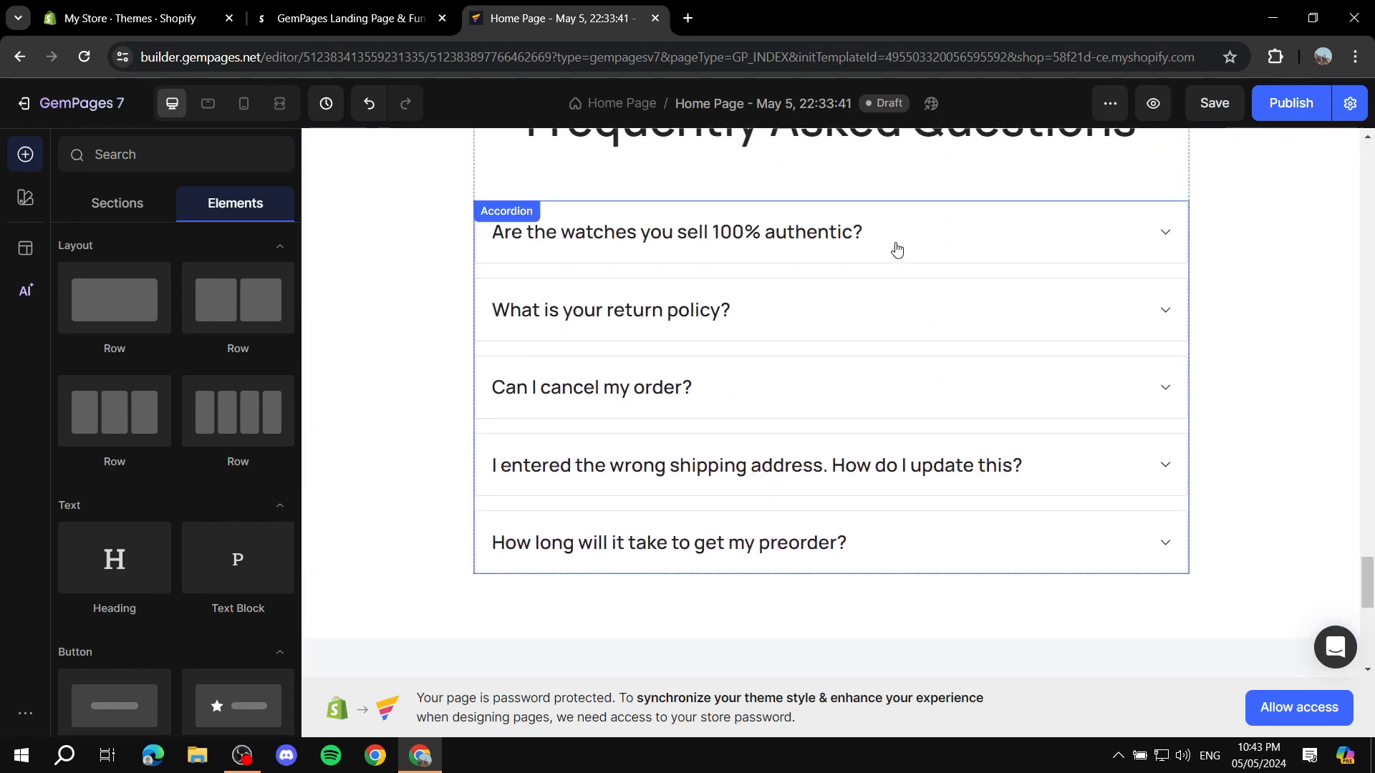
pyautogui.click(896, 249)
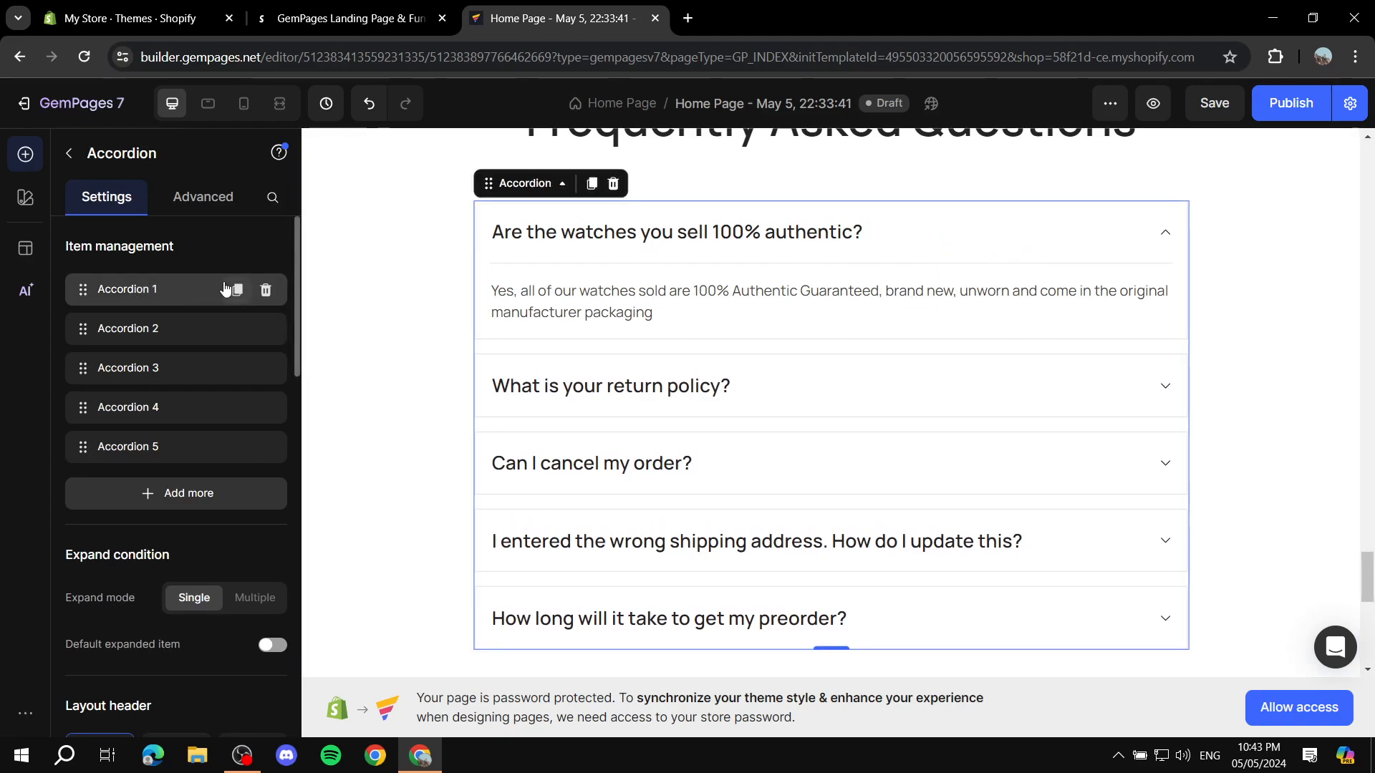
pyautogui.click(829, 235)
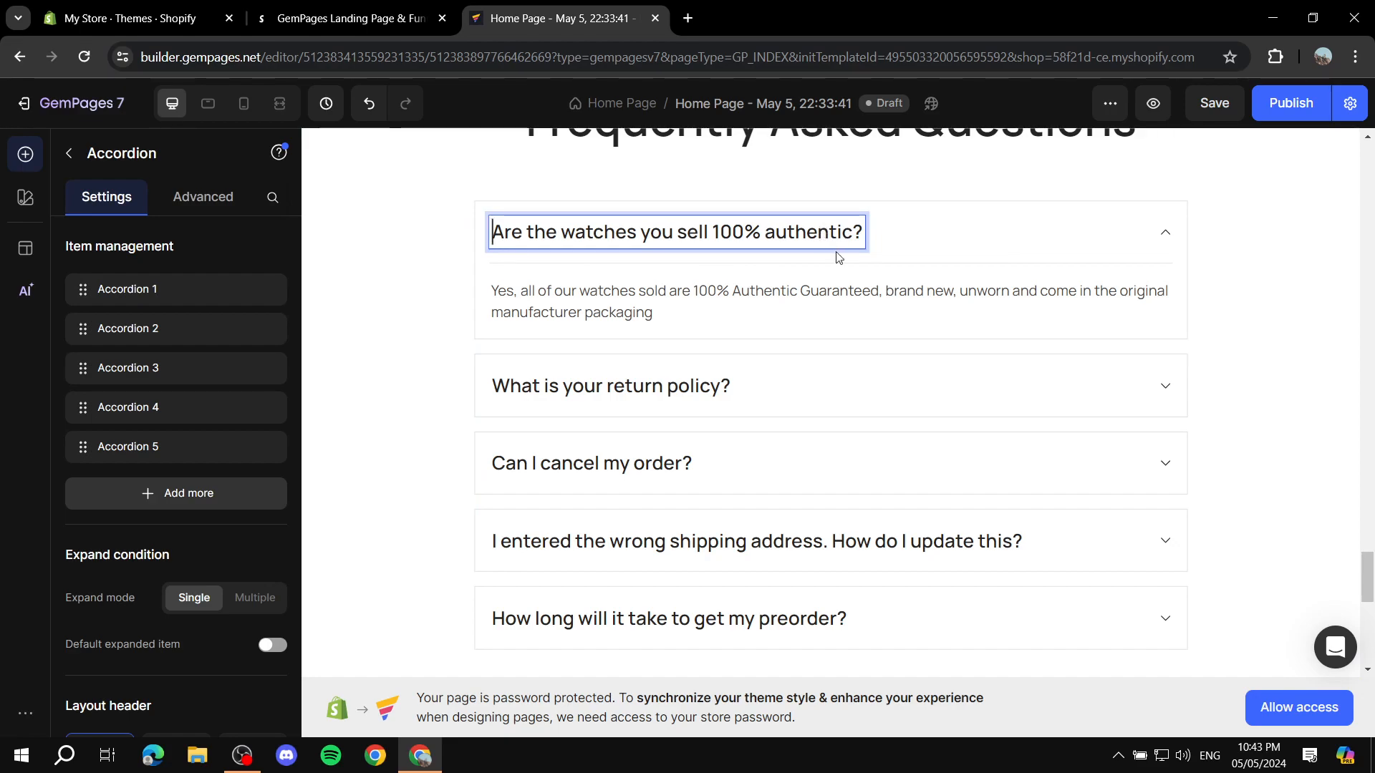
pyautogui.click(649, 287)
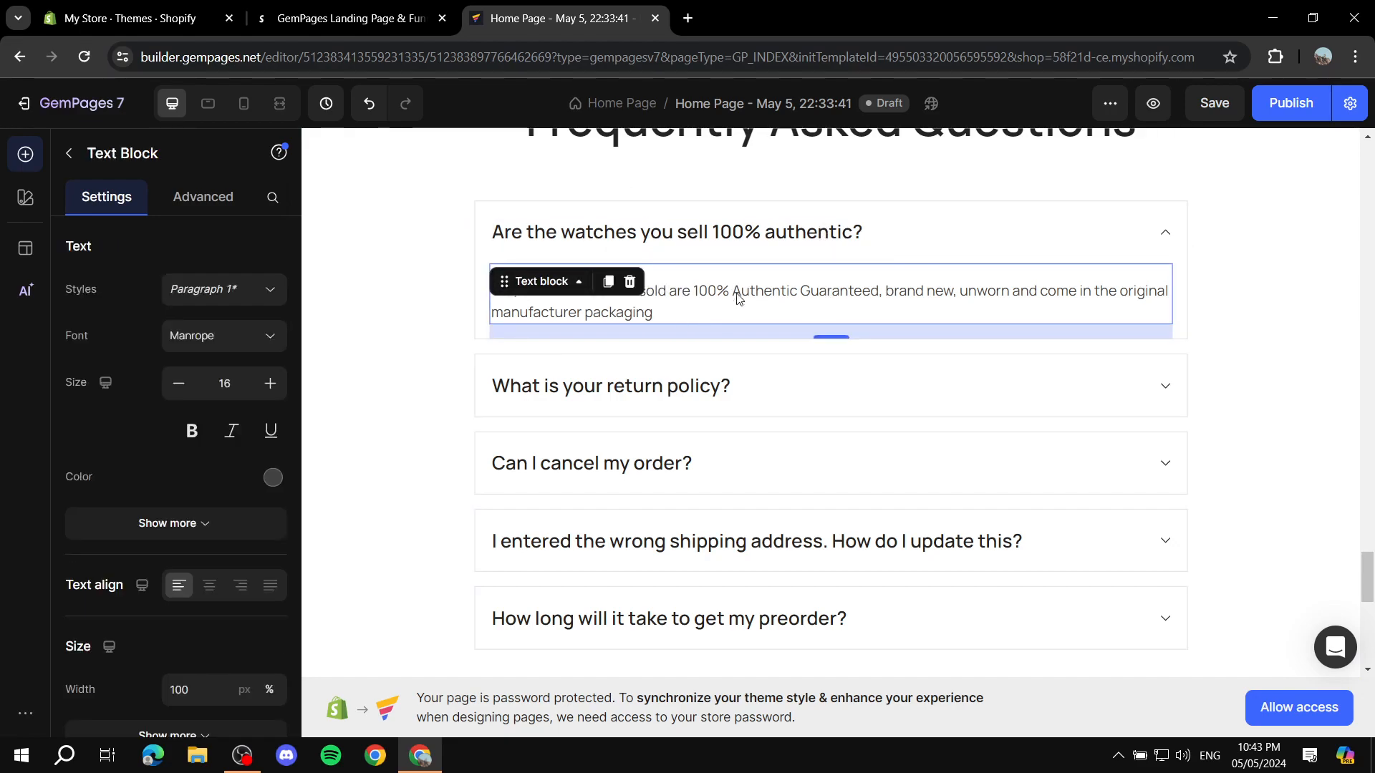
# Step: Review the page footer and the overall layout back up to the hero banner, leaving the answer text's settings
pyautogui.scroll(-10, 948, 346)
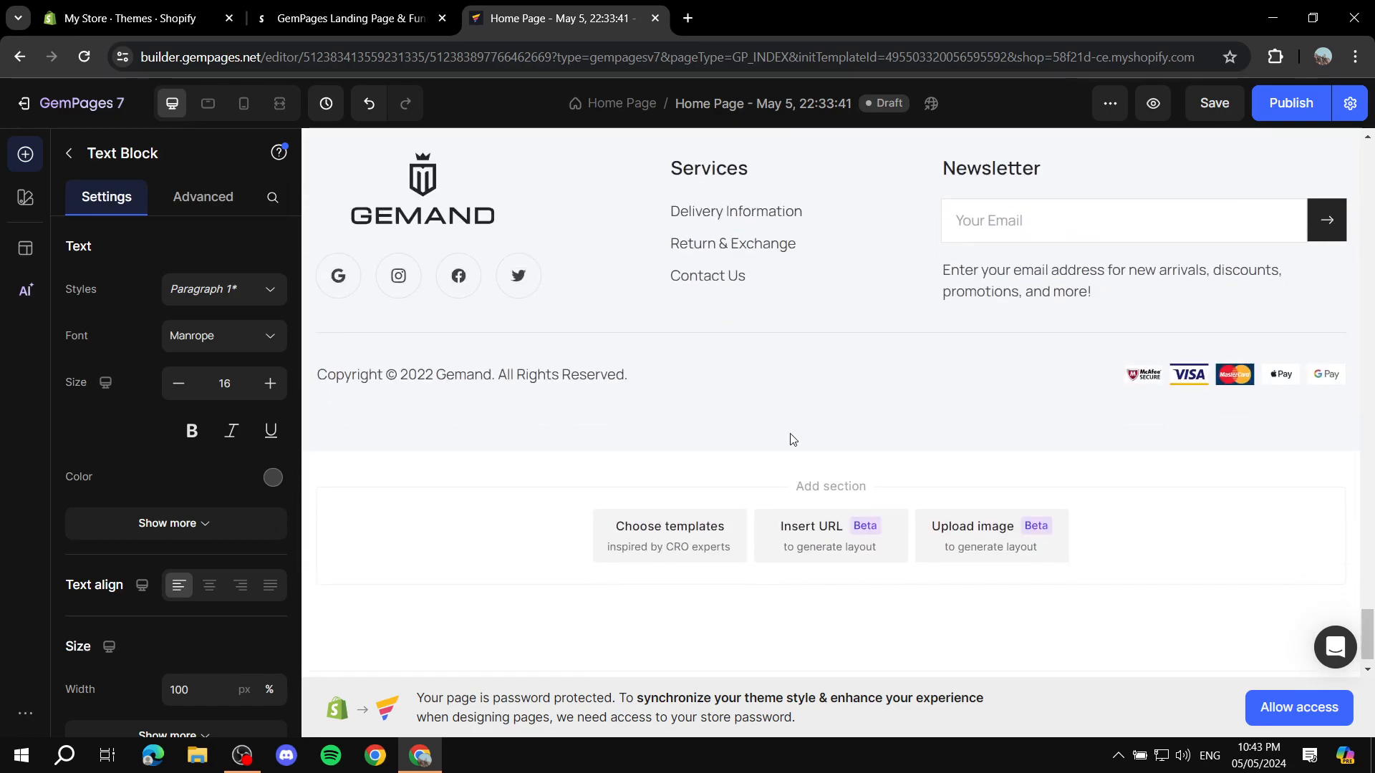
pyautogui.scroll(15, 745, 315)
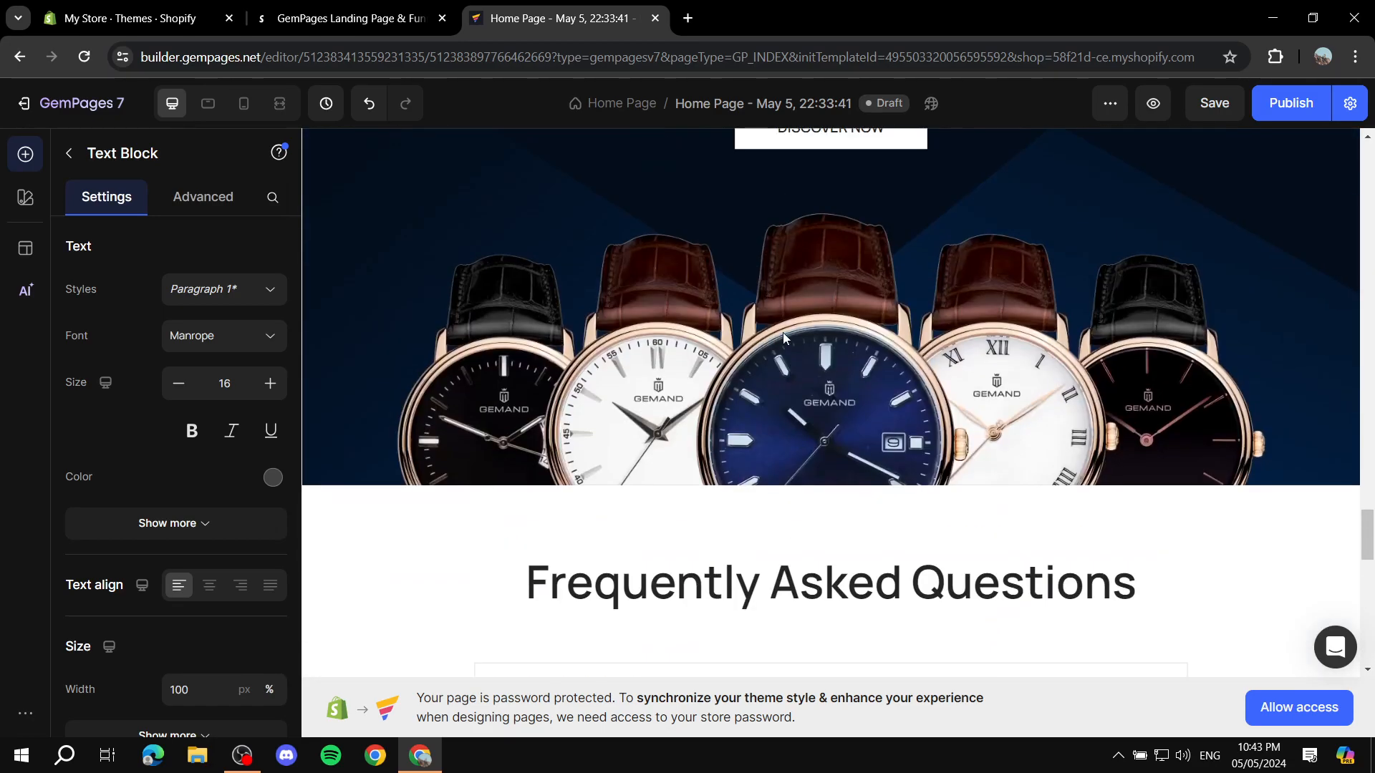
pyautogui.scroll(15, 666, 318)
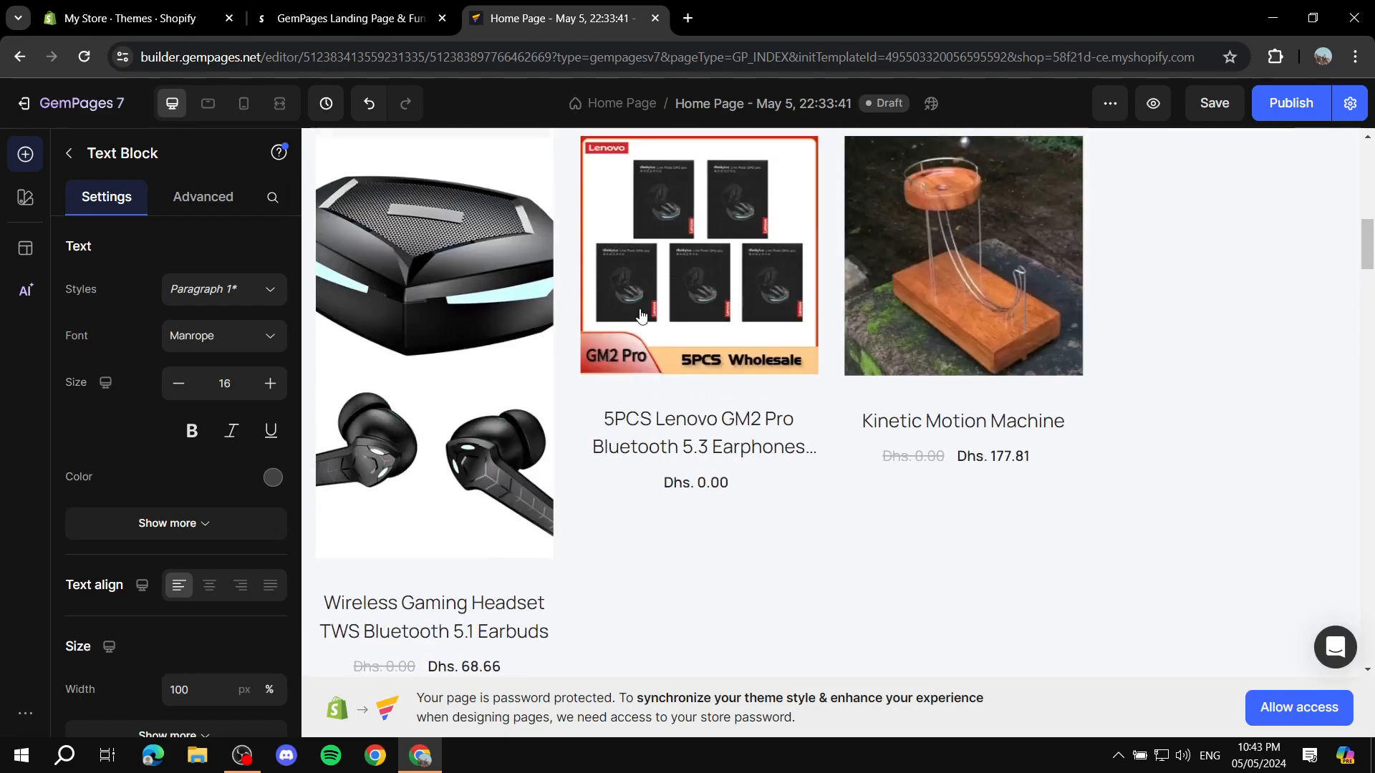
pyautogui.scroll(4, 628, 317)
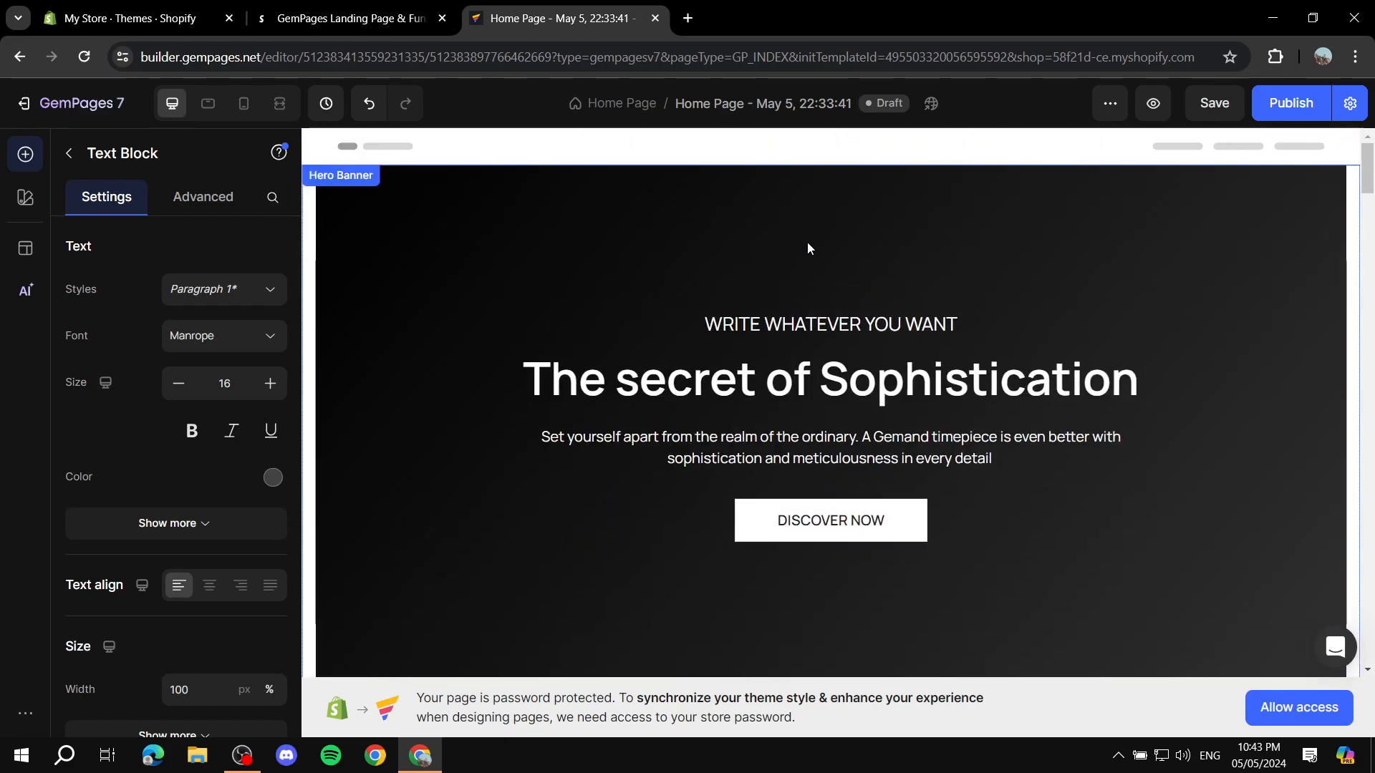
pyautogui.click(71, 154)
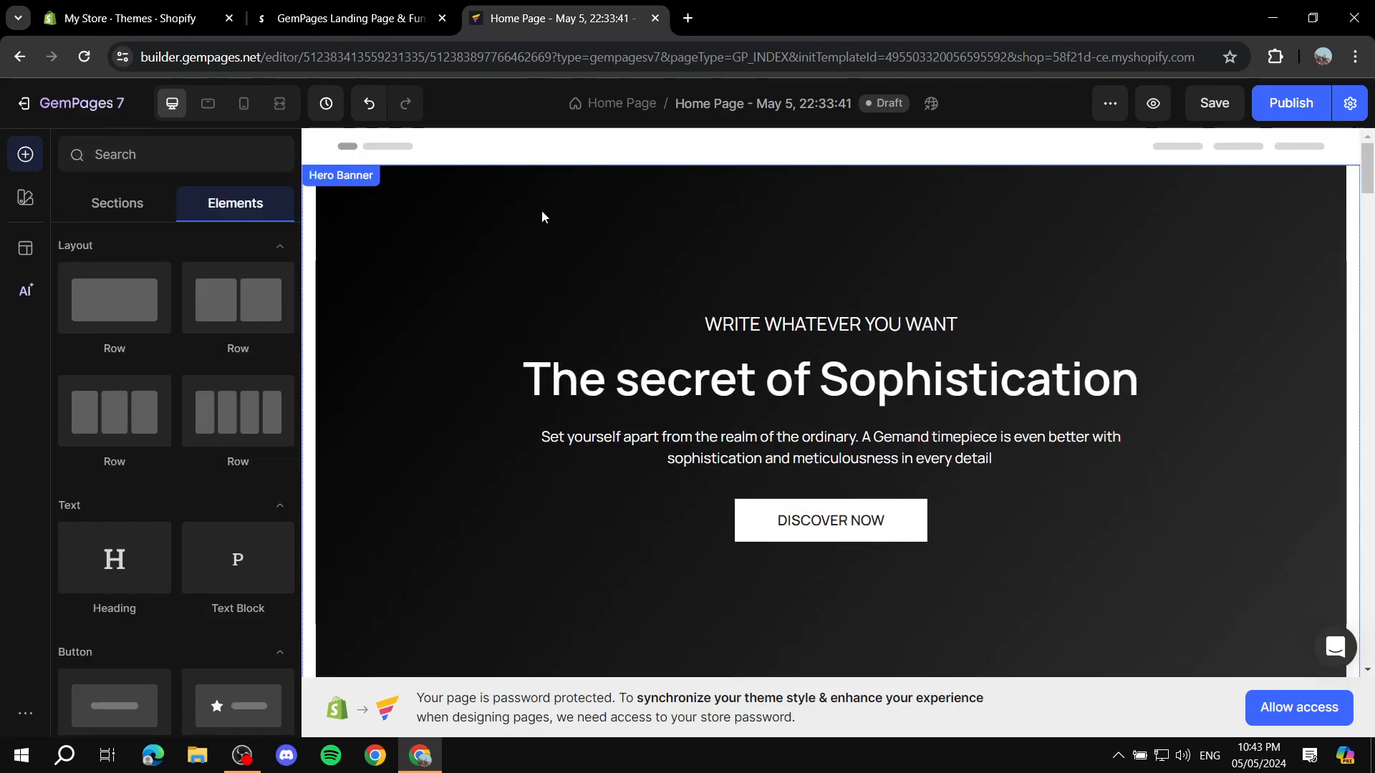
# Step: Add a two-column row directly beneath the best seller product list, above the limited edition section
pyautogui.scroll(-15, 556, 304)
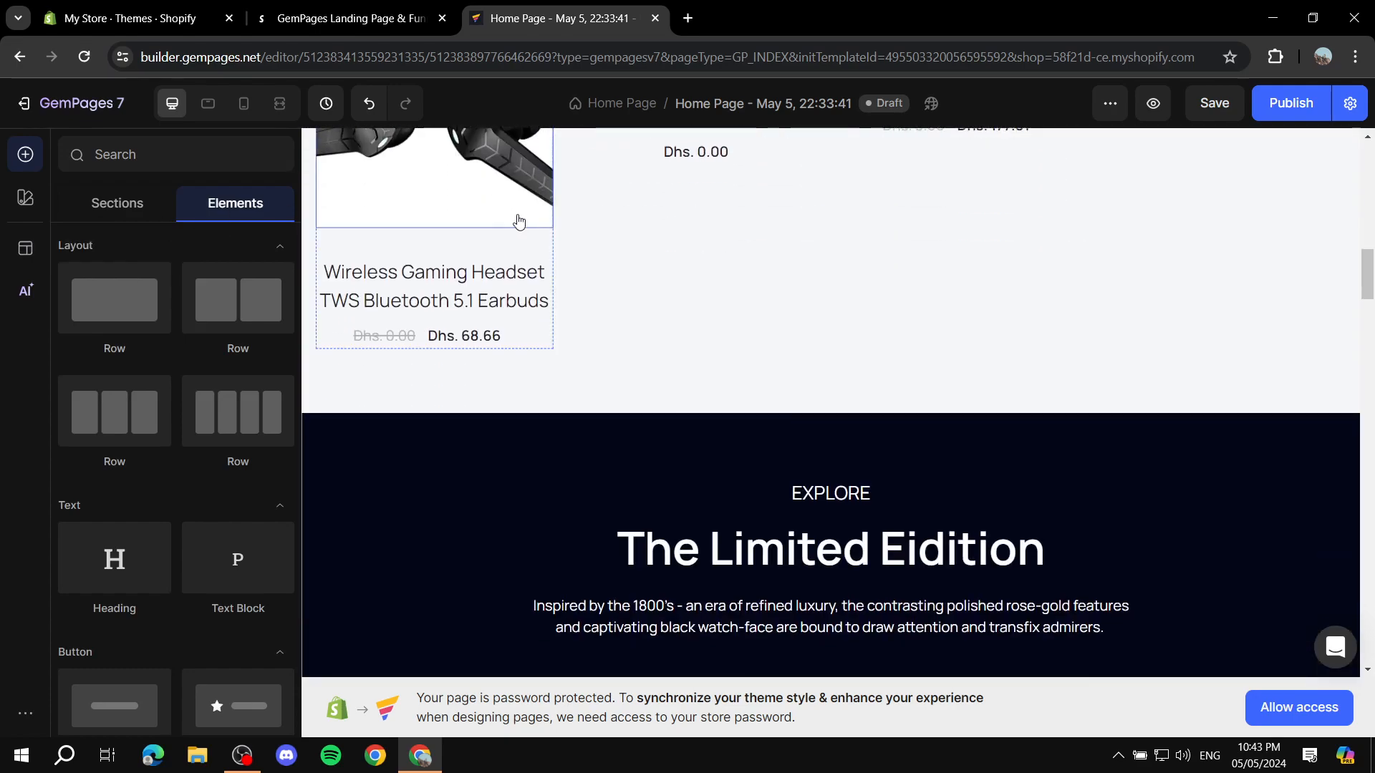
pyautogui.scroll(-1, 478, 203)
pyautogui.scroll(3, 472, 215)
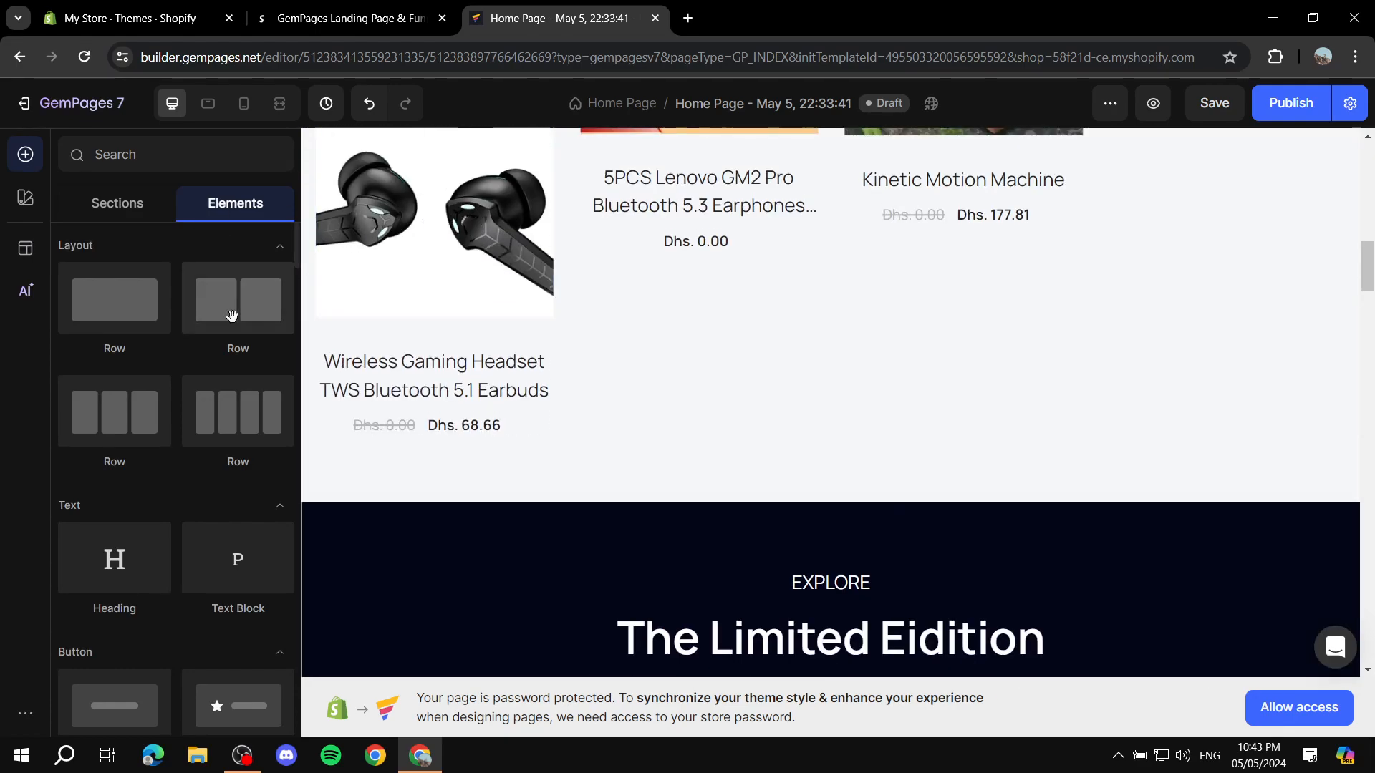
pyautogui.moveTo(117, 307); pyautogui.dragTo(795, 476)
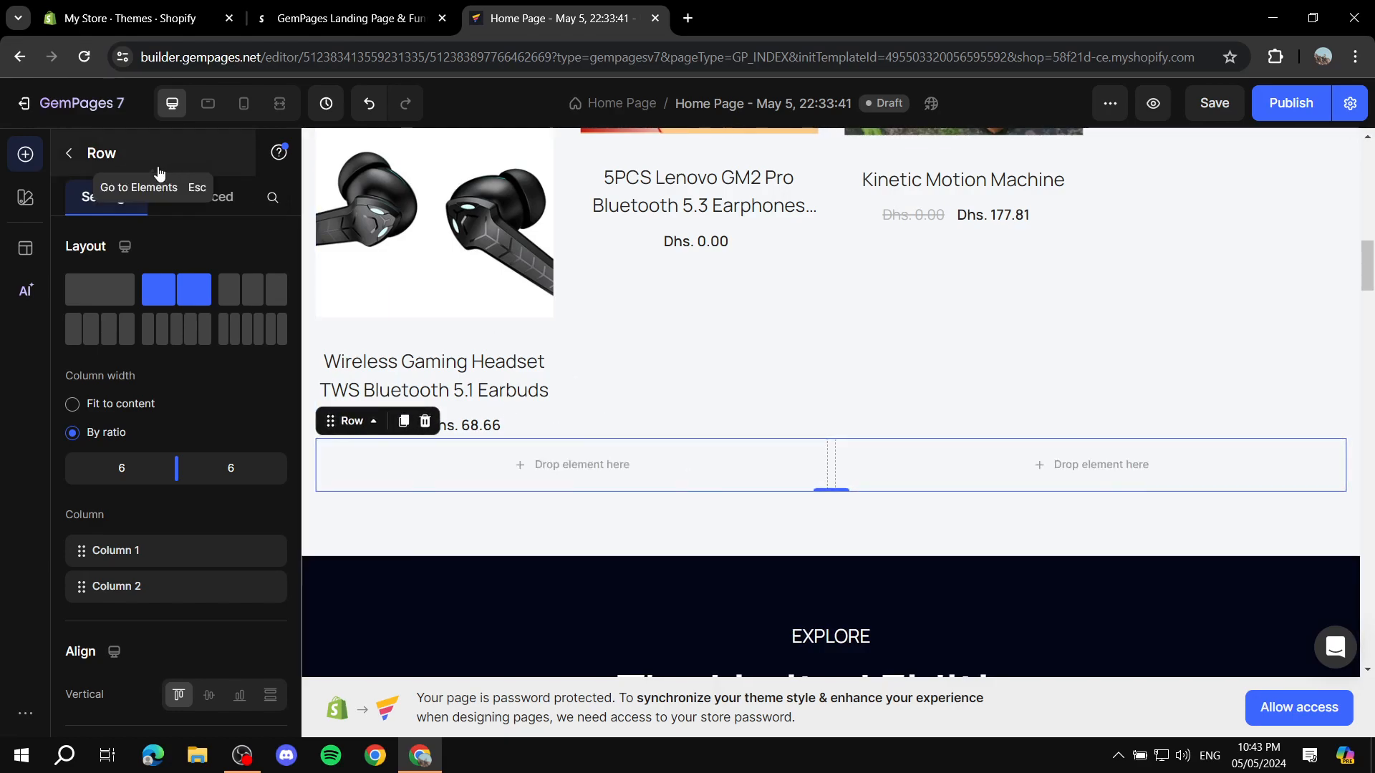
pyautogui.click(69, 157)
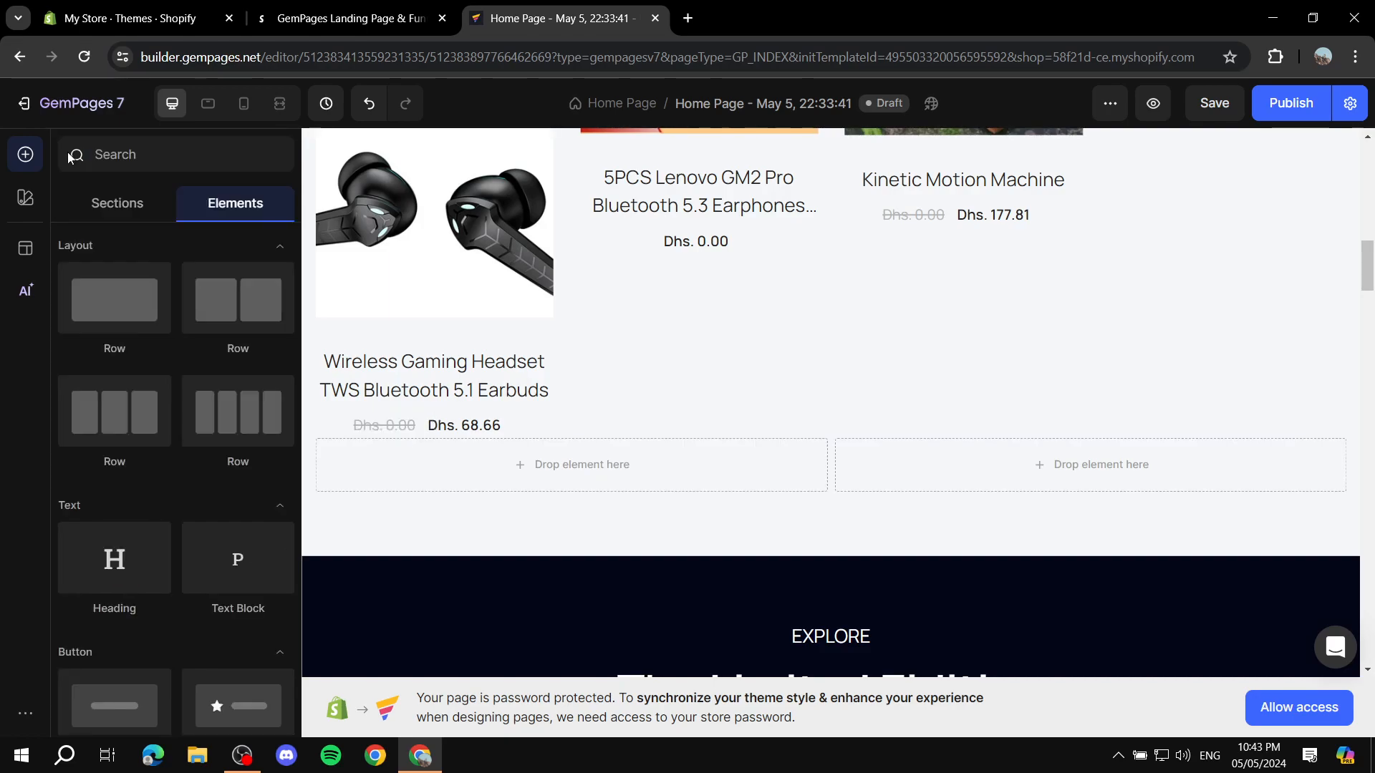
# Step: Insert an Image element into the first column of the new row
pyautogui.scroll(-5, 186, 272)
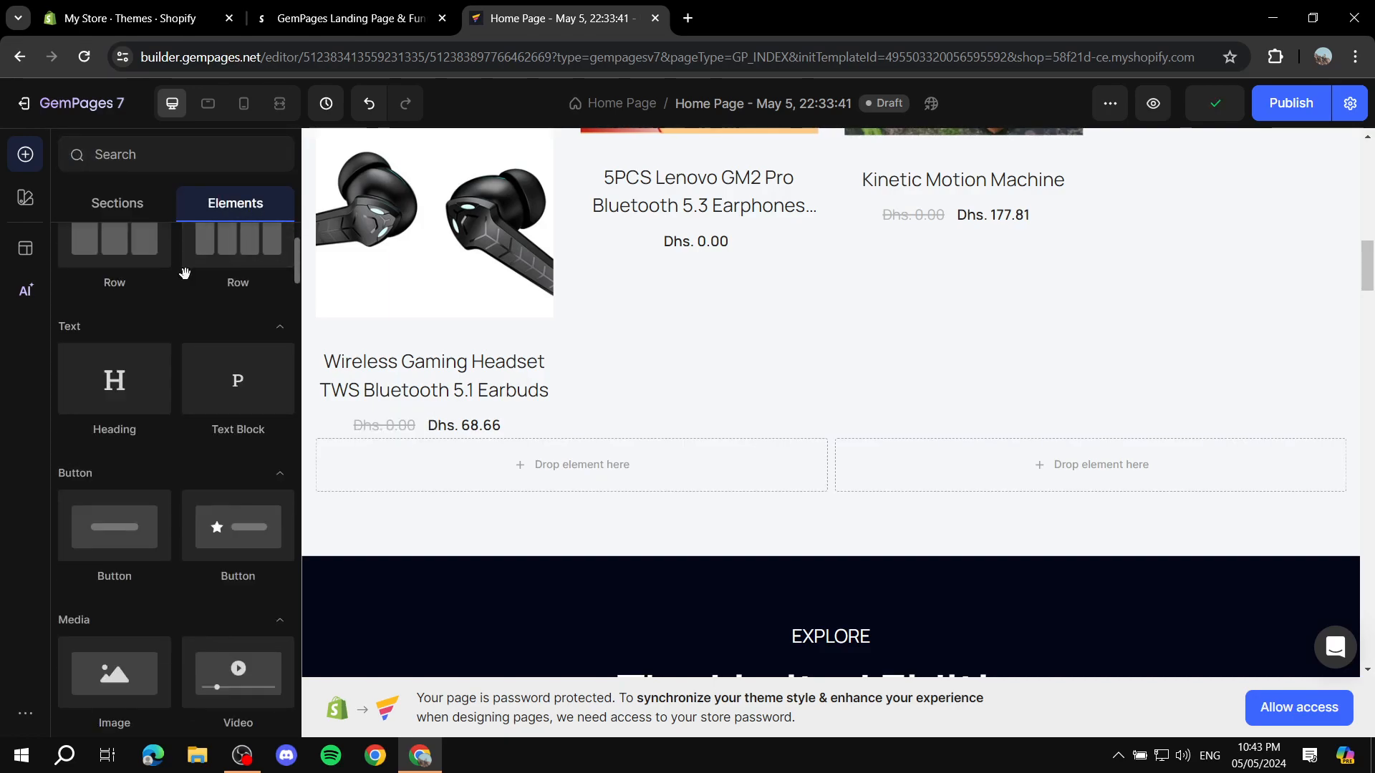
pyautogui.moveTo(122, 487); pyautogui.dragTo(534, 476)
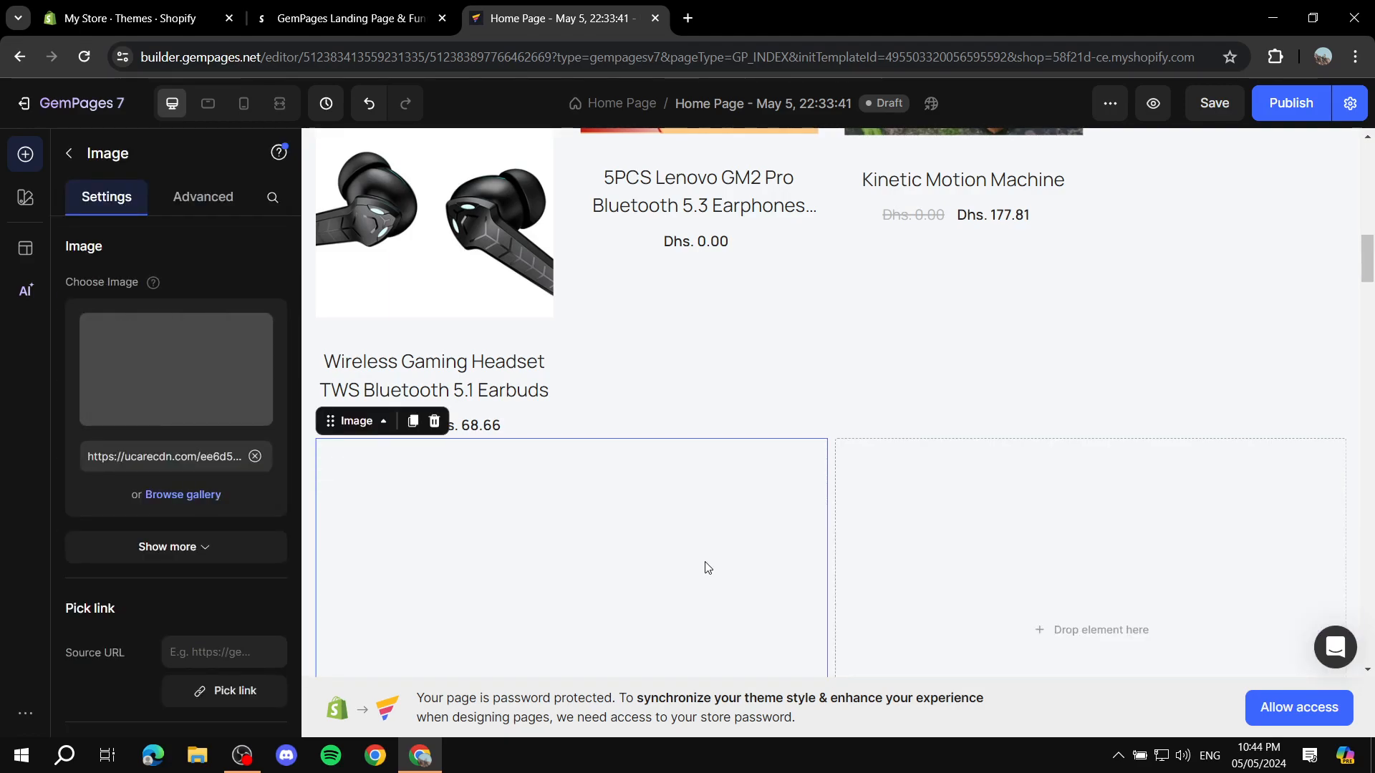
pyautogui.scroll(-3, 416, 436)
pyautogui.click(69, 153)
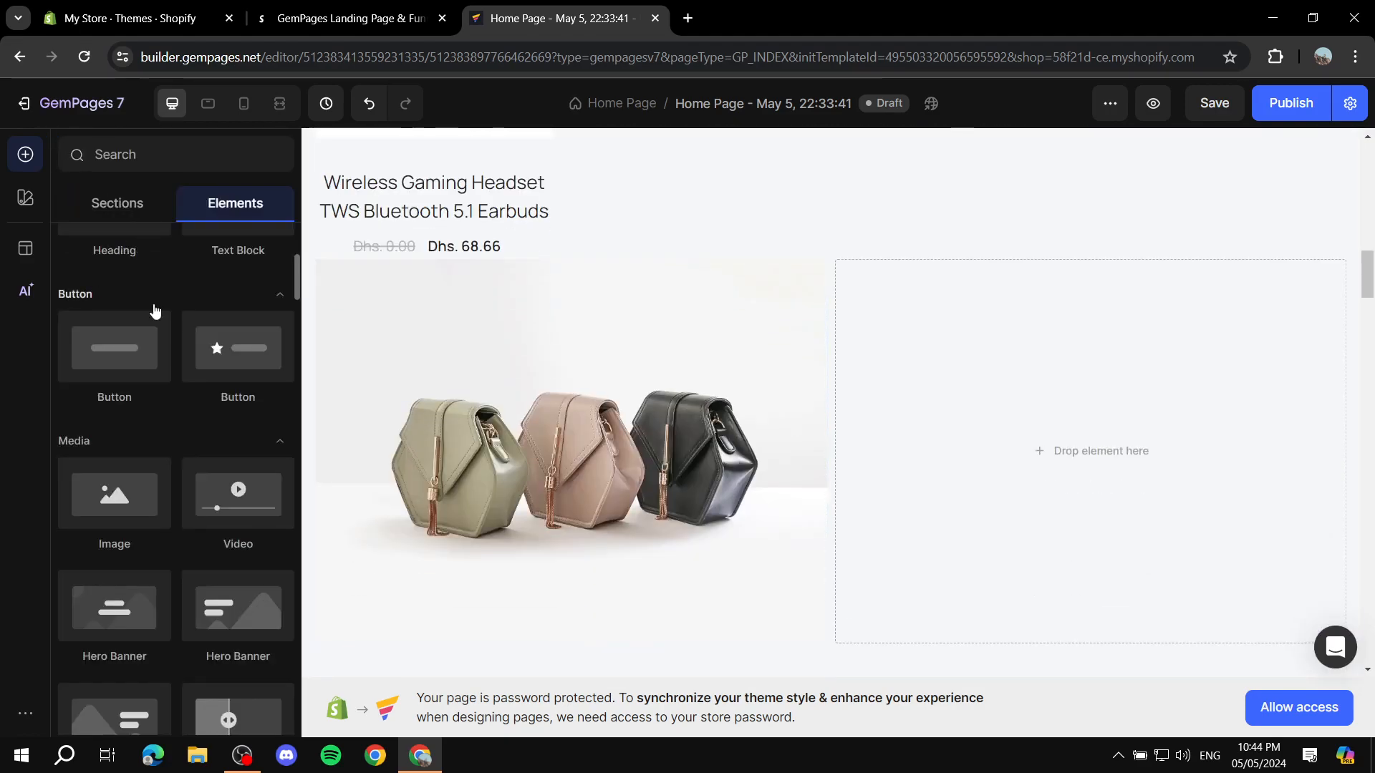
# Step: Insert a Product element with the image gallery beside its details into the empty second column of the row
pyautogui.scroll(-2, 156, 315)
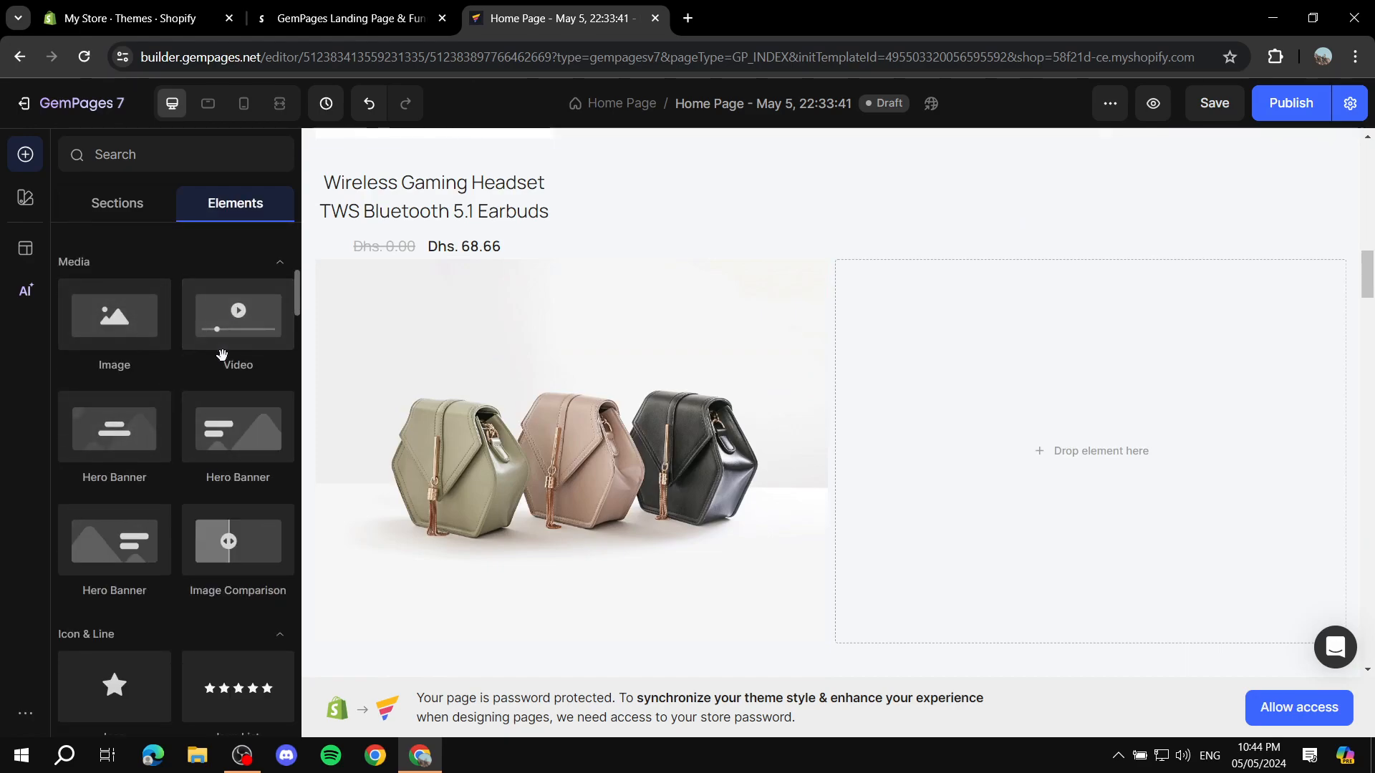
pyautogui.scroll(-1, 215, 358)
pyautogui.scroll(-3, 215, 359)
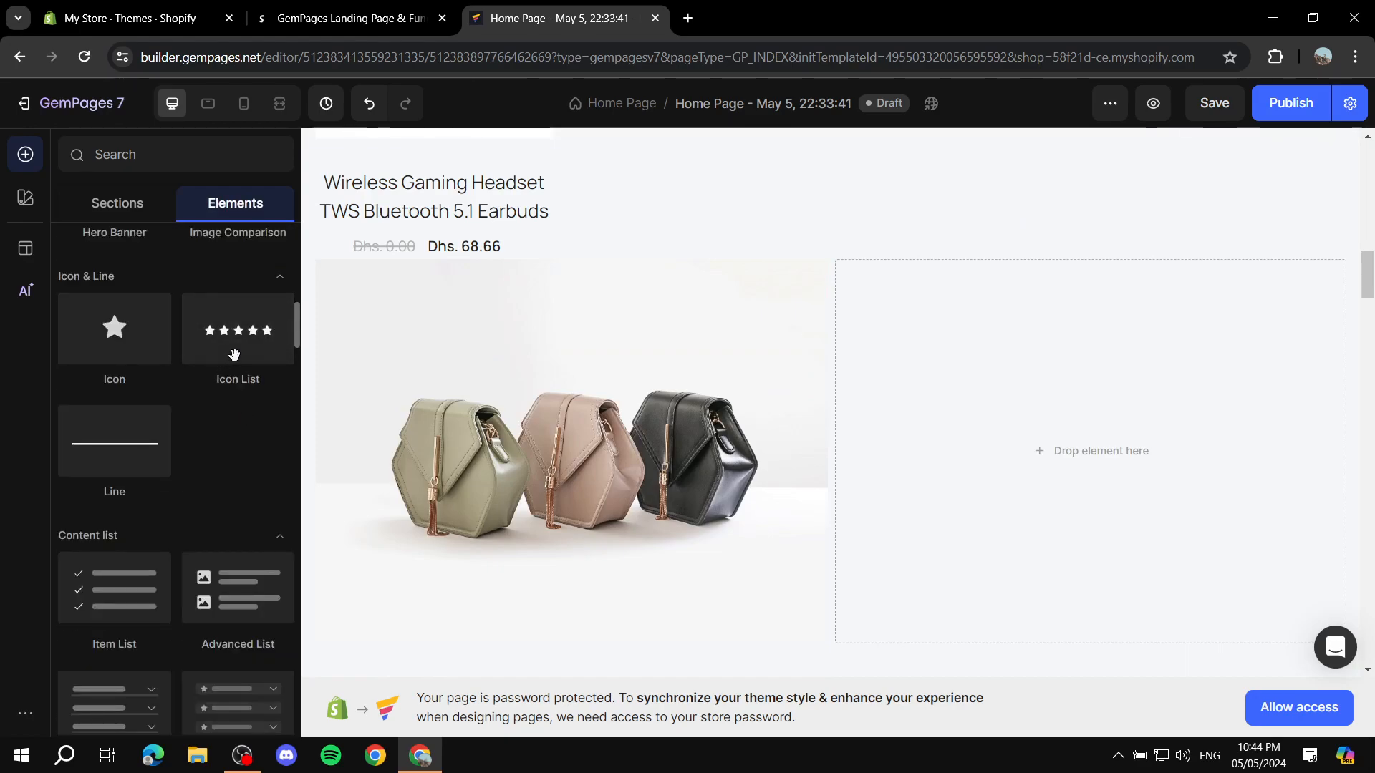
pyautogui.scroll(-10, 229, 358)
pyautogui.scroll(-2, 232, 301)
pyautogui.moveTo(214, 286); pyautogui.dragTo(1034, 426)
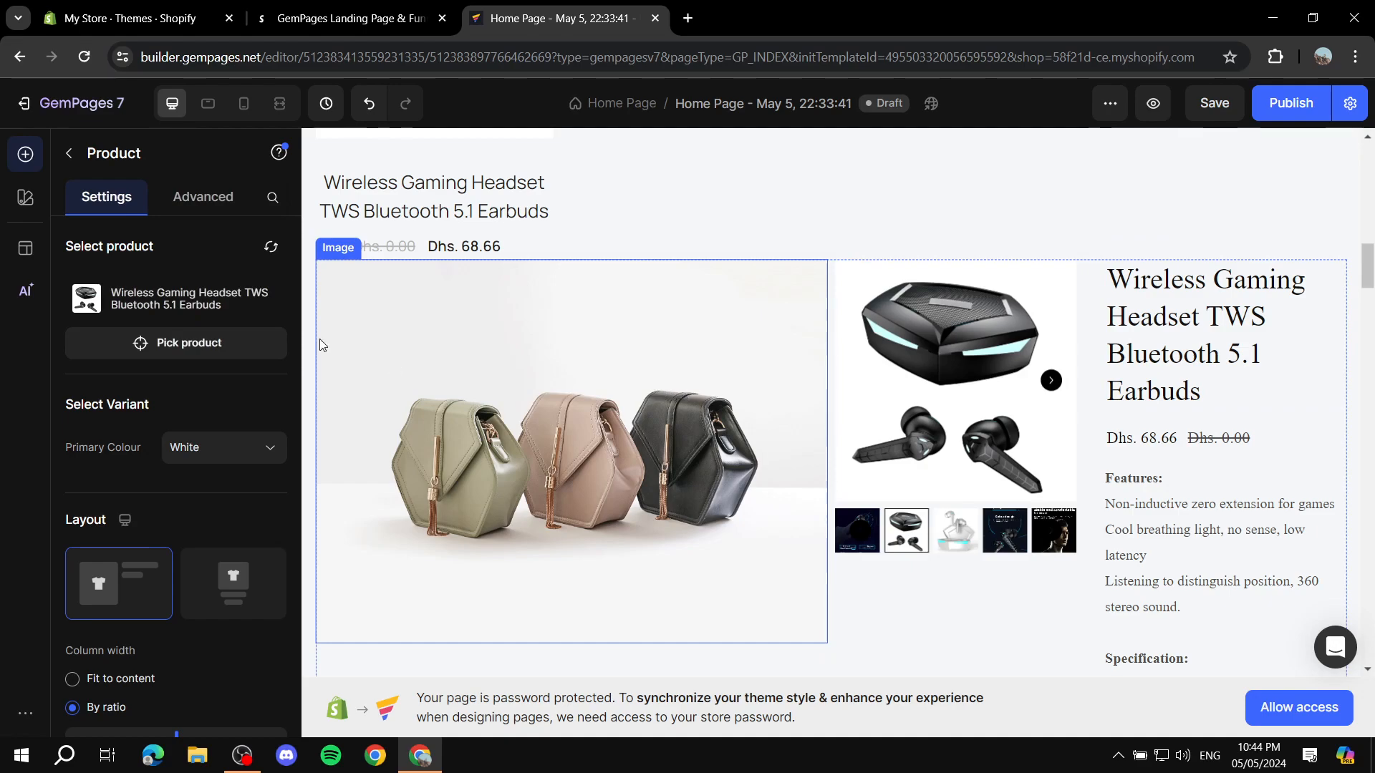
pyautogui.click(73, 154)
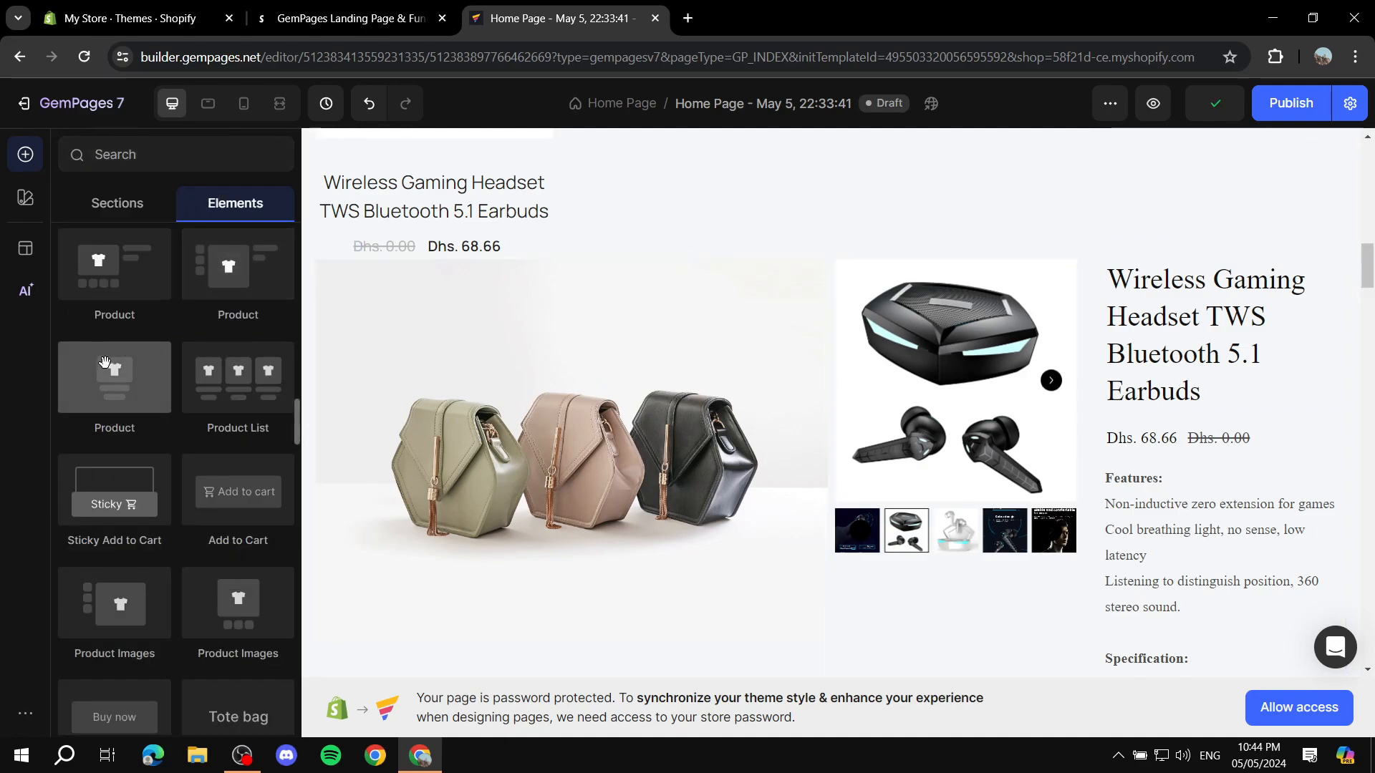
# Step: Browse the prebuilt section categories, such as Guarantee, FAQs, Social Proof, Brand Story and Testimonials, and look at their previews
pyautogui.scroll(-5, 105, 362)
pyautogui.click(101, 205)
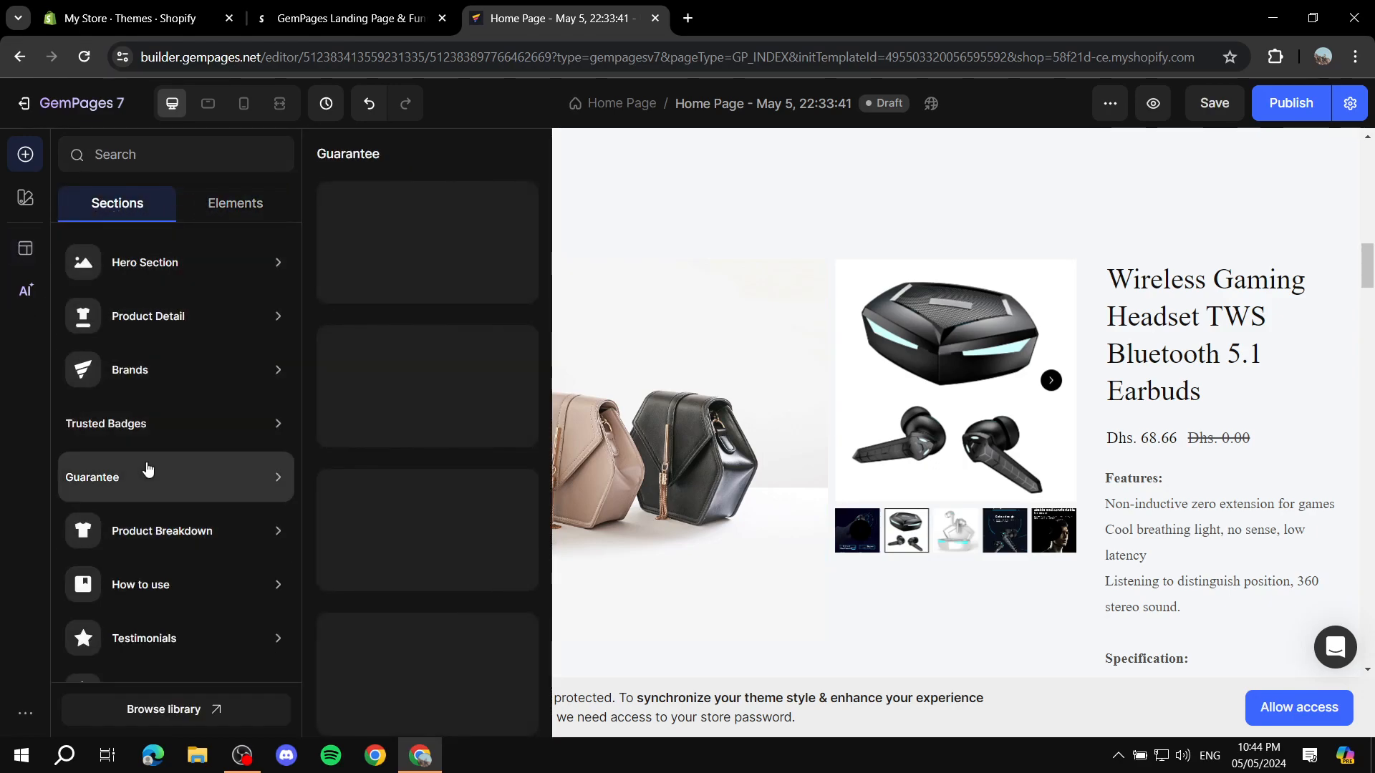
pyautogui.scroll(-5, 144, 466)
pyautogui.moveTo(195, 472)
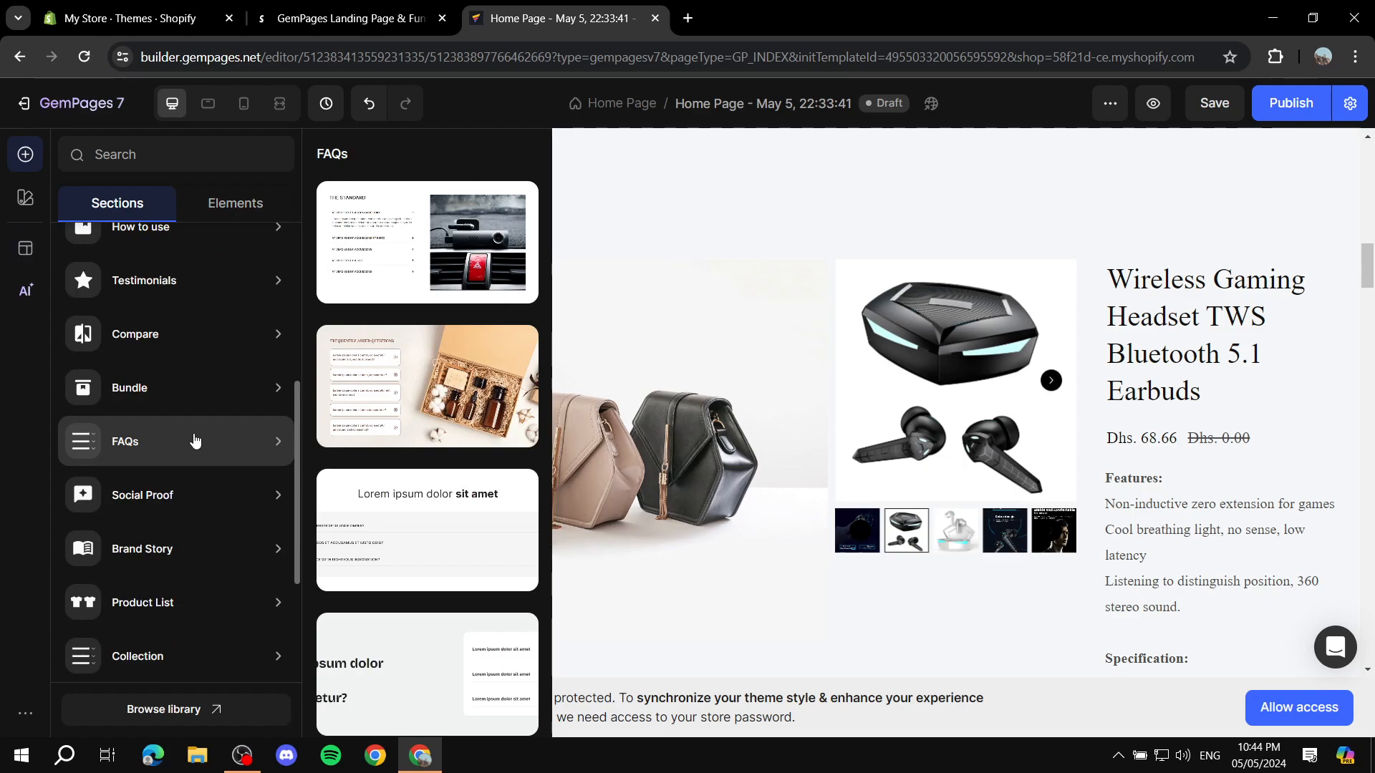
pyautogui.moveTo(185, 508)
pyautogui.scroll(-3, 242, 491)
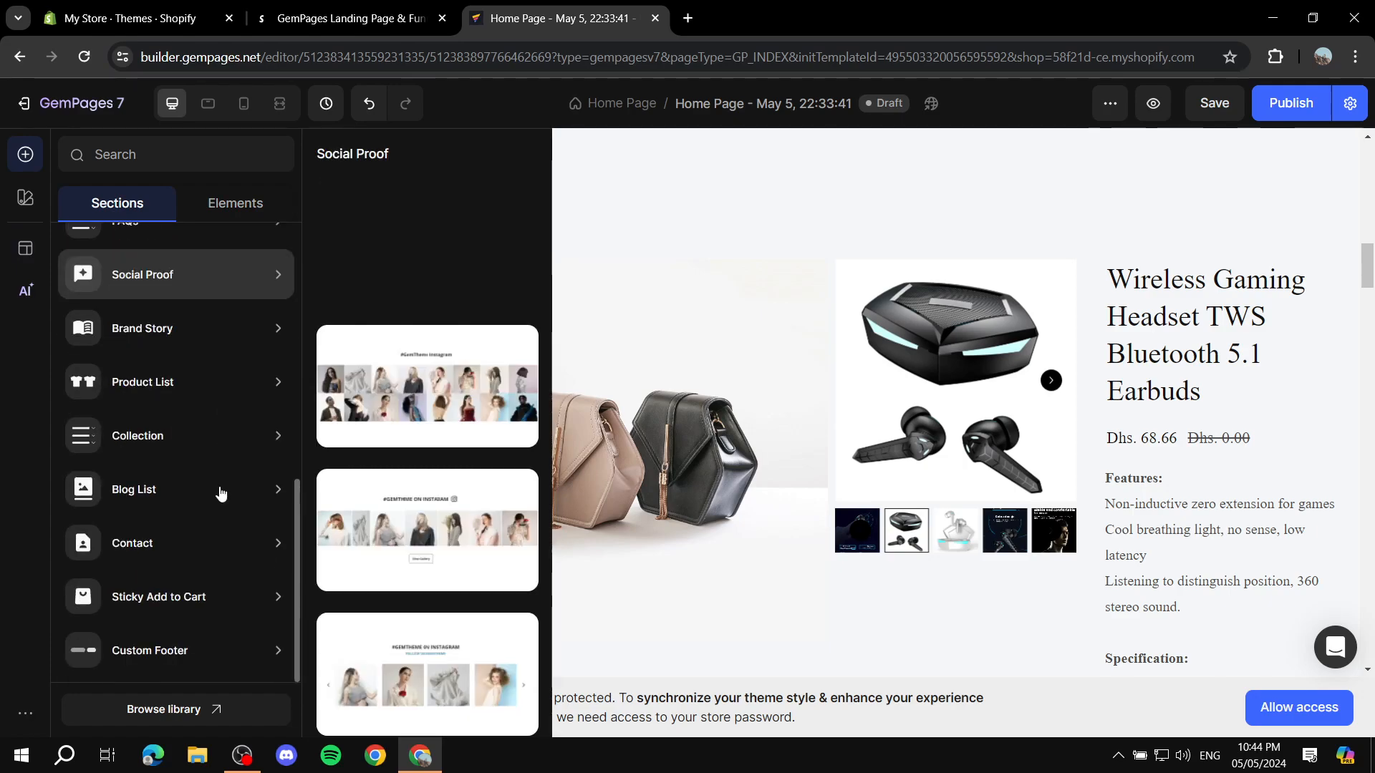
pyautogui.moveTo(236, 552)
pyautogui.moveTo(179, 652)
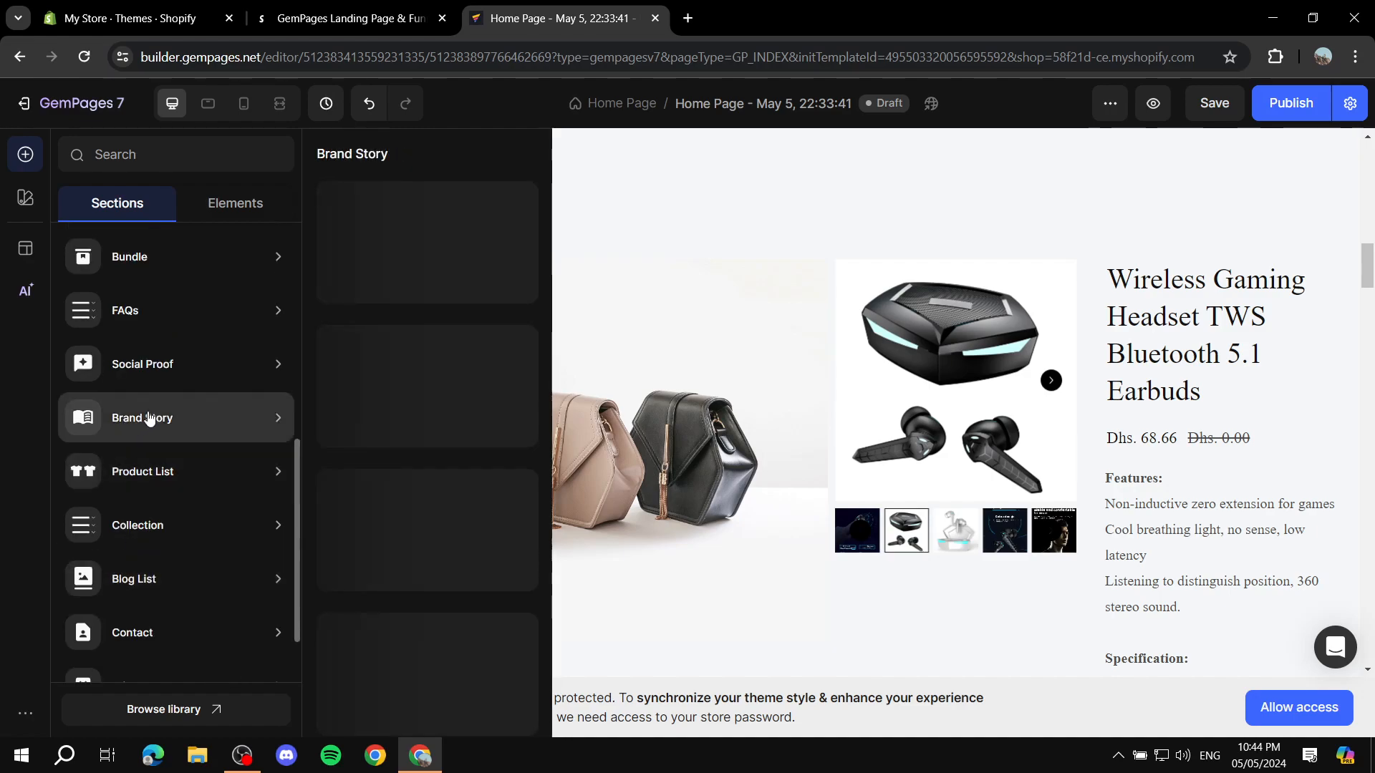
pyautogui.moveTo(197, 389)
pyautogui.scroll(5, 197, 389)
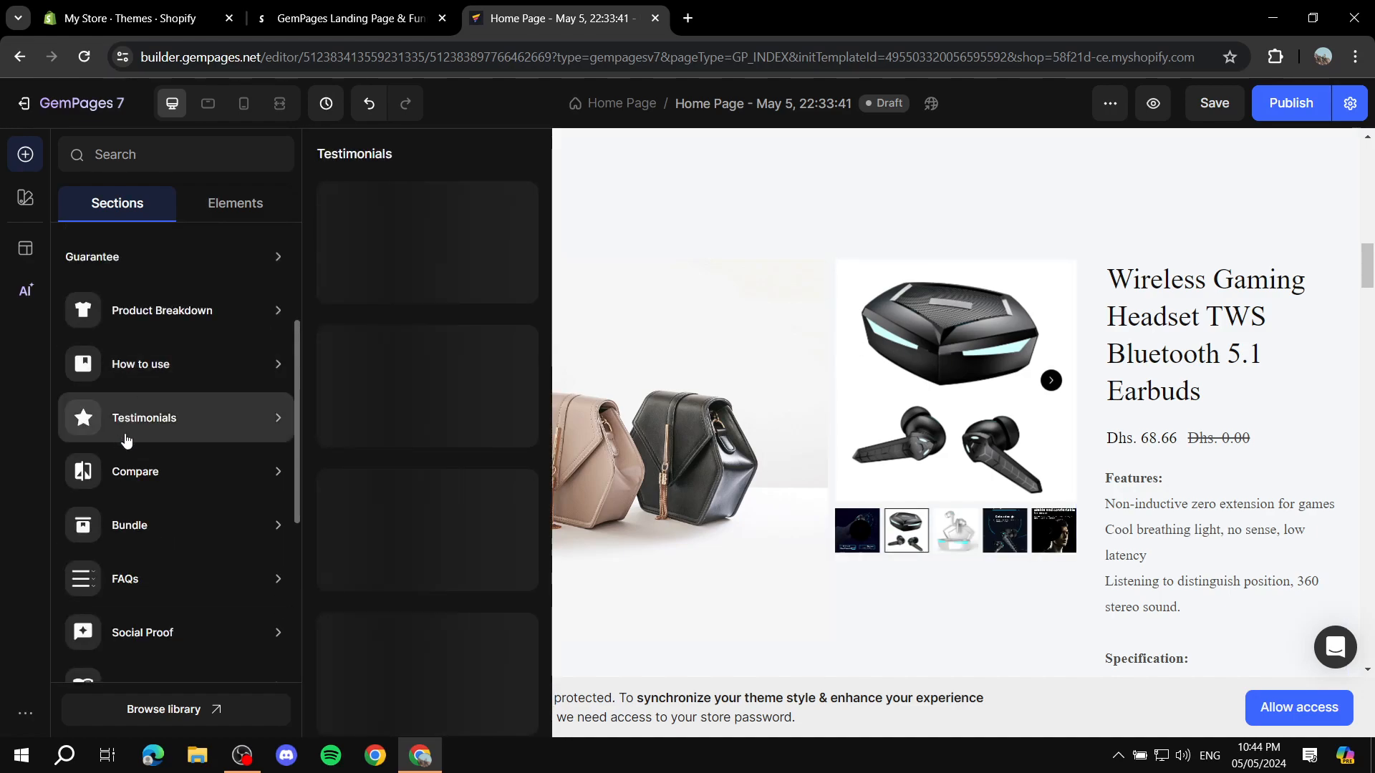
# Step: Insert the first prebuilt Collection section, with three cookware promo cards, into the page below the dark section
pyautogui.scroll(-5, 172, 481)
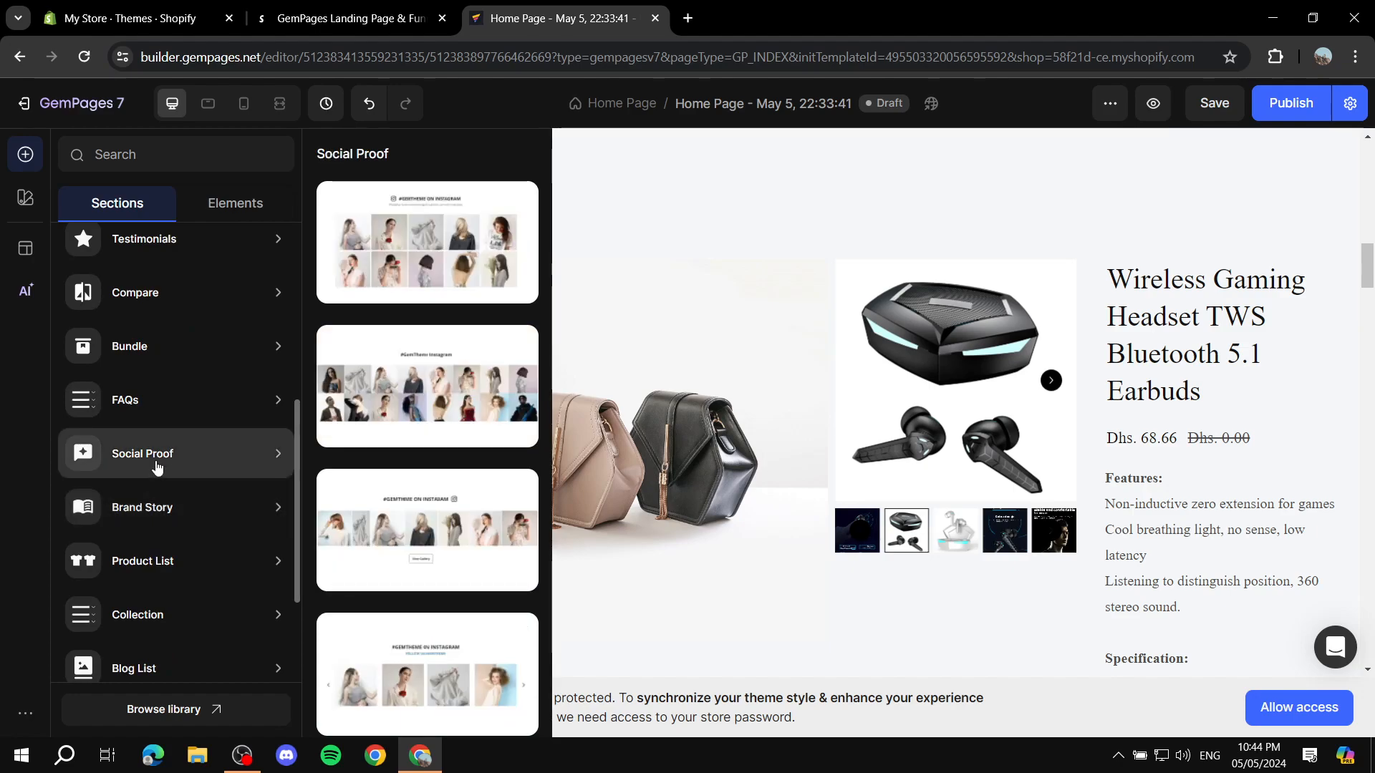
pyautogui.scroll(5, 169, 408)
pyautogui.moveTo(184, 268)
pyautogui.scroll(2, 183, 268)
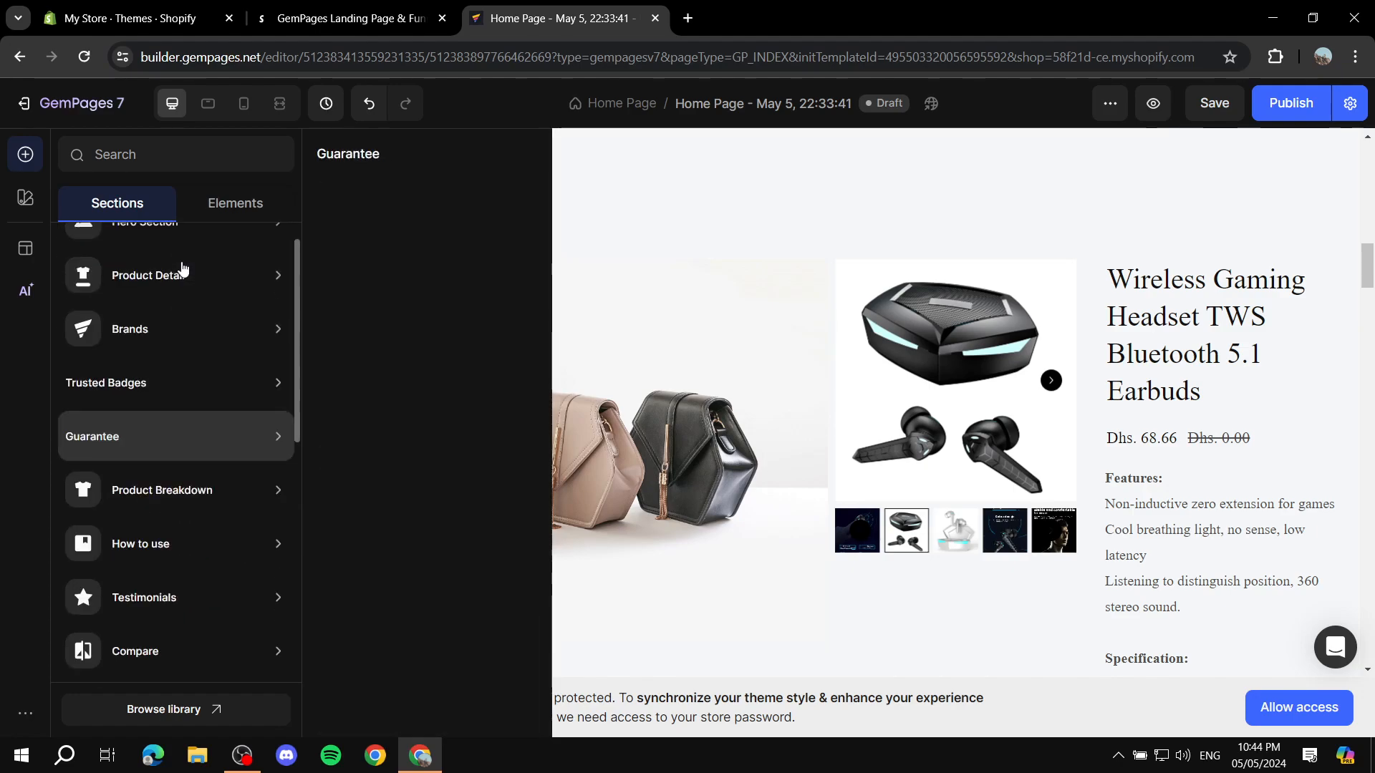
pyautogui.scroll(-7, 202, 351)
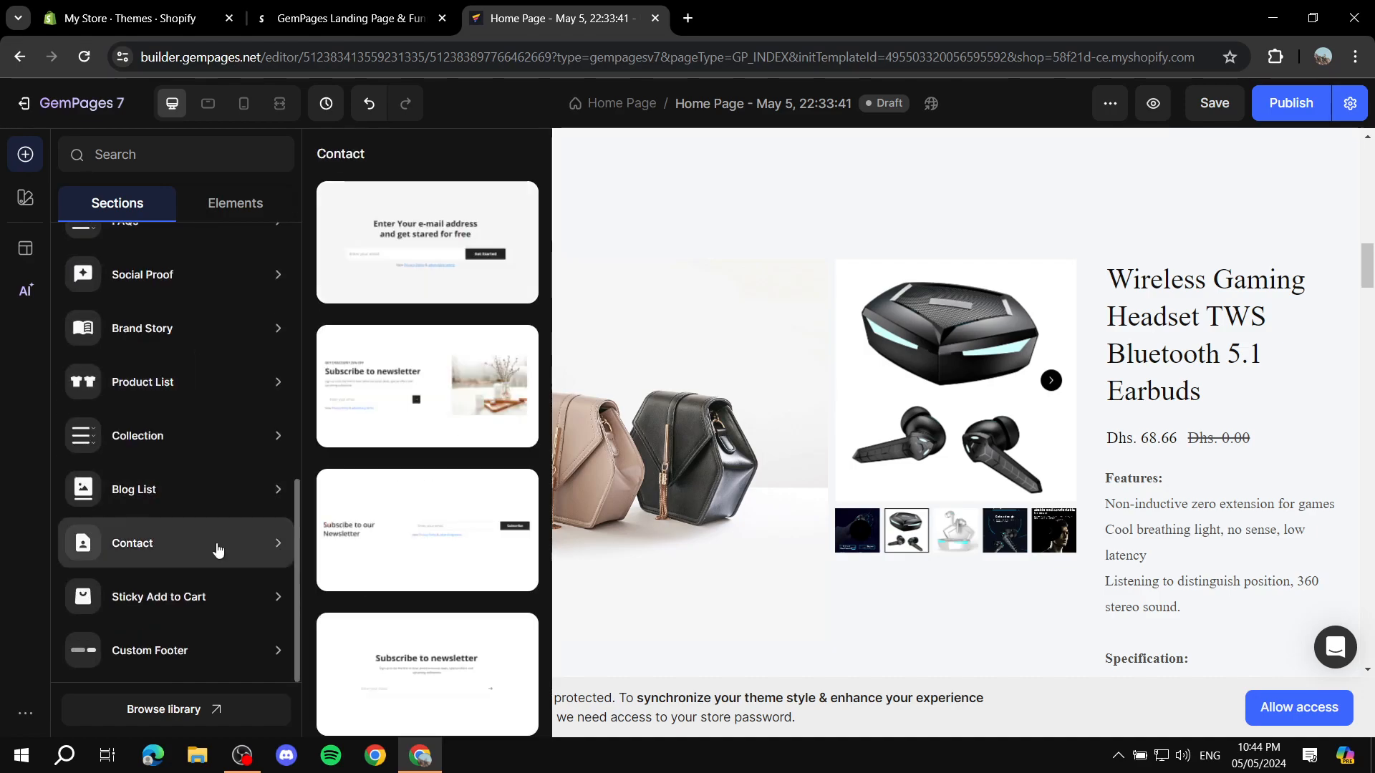
pyautogui.scroll(2, 200, 402)
pyautogui.moveTo(192, 536)
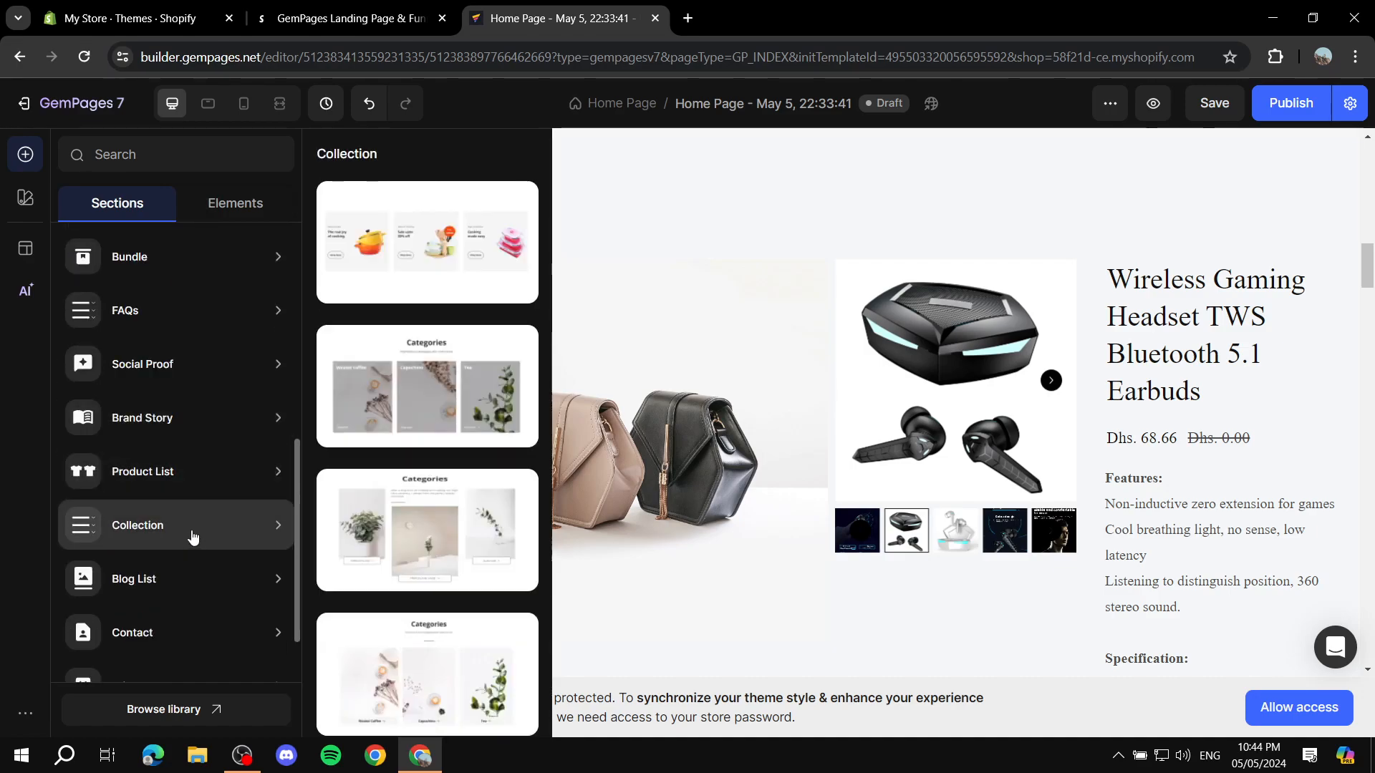
pyautogui.moveTo(413, 263); pyautogui.dragTo(675, 470)
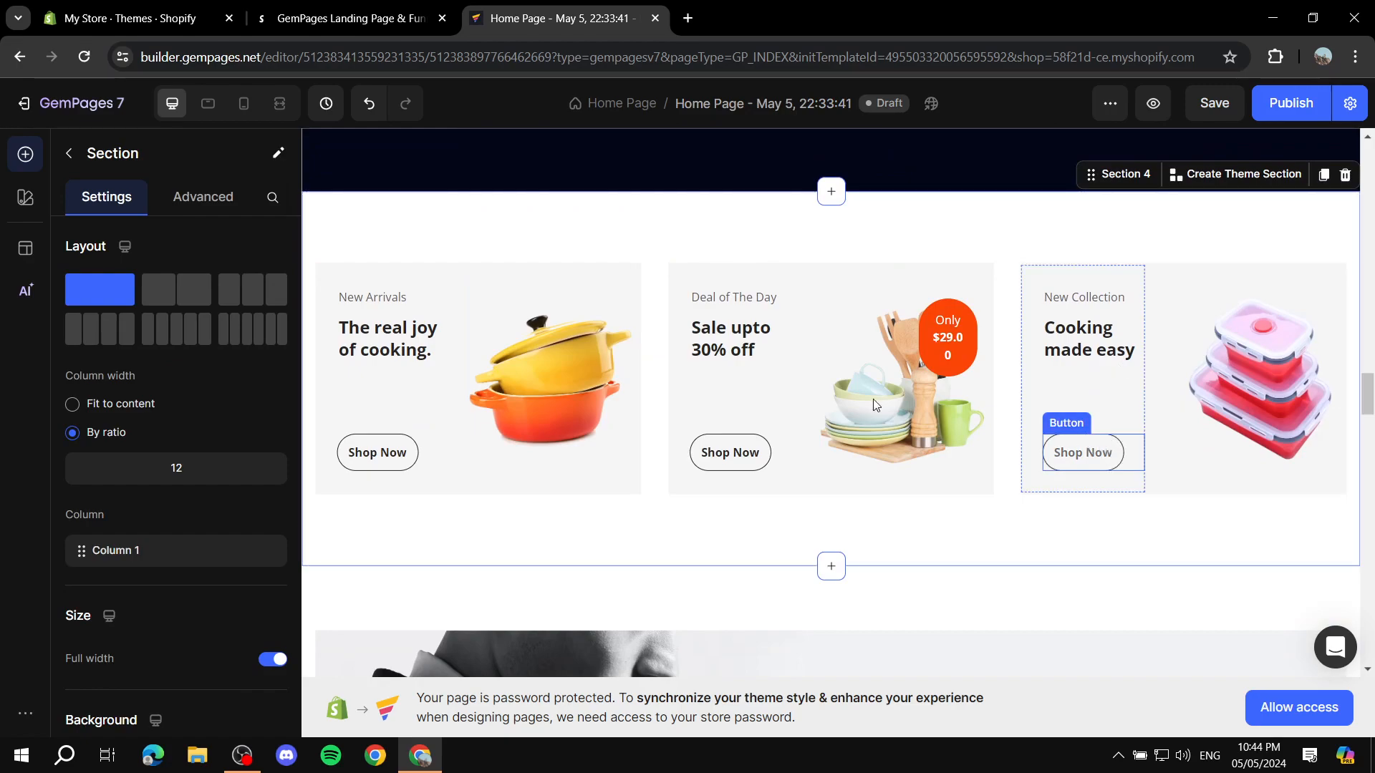
# Step: Inspect the settings of the image, text row and heading in the "New Arrivals" card of the new section
pyautogui.click(474, 356)
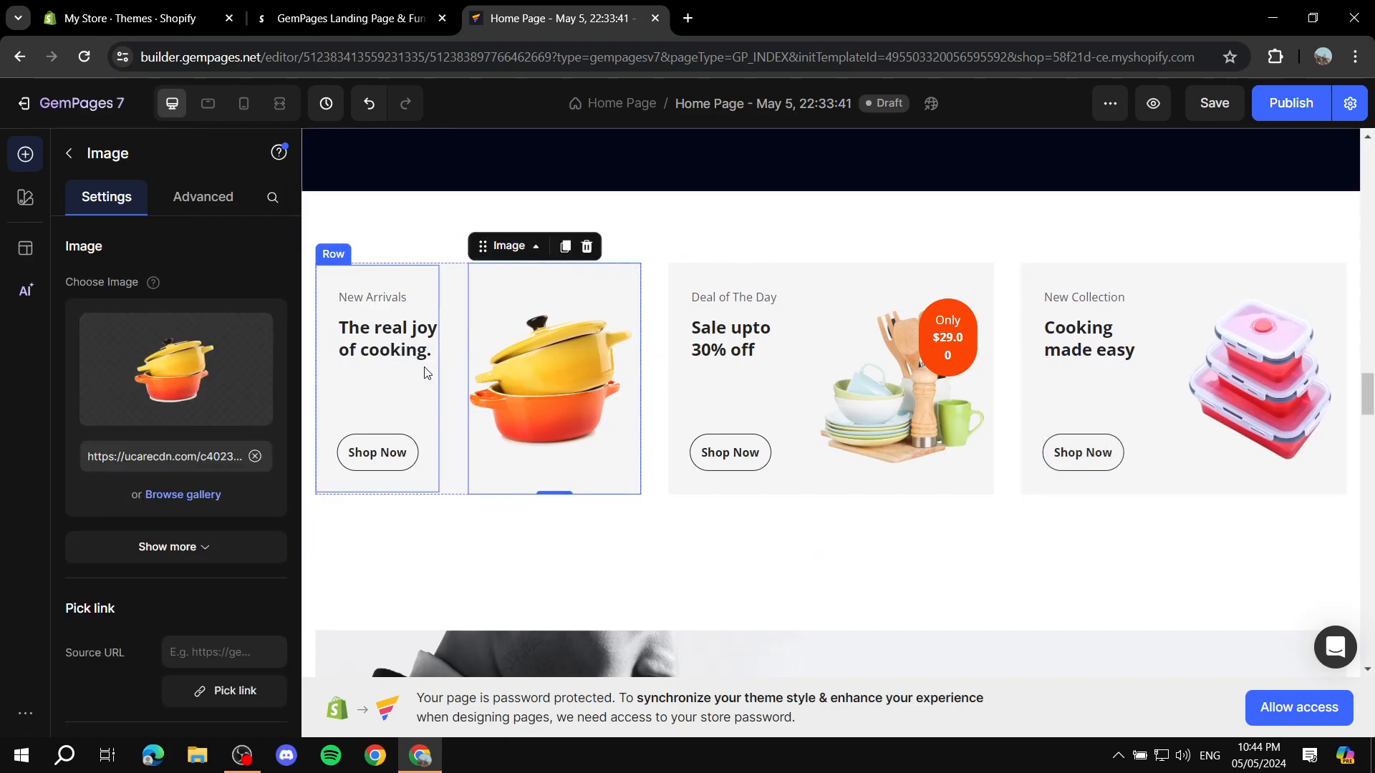
pyautogui.click(429, 372)
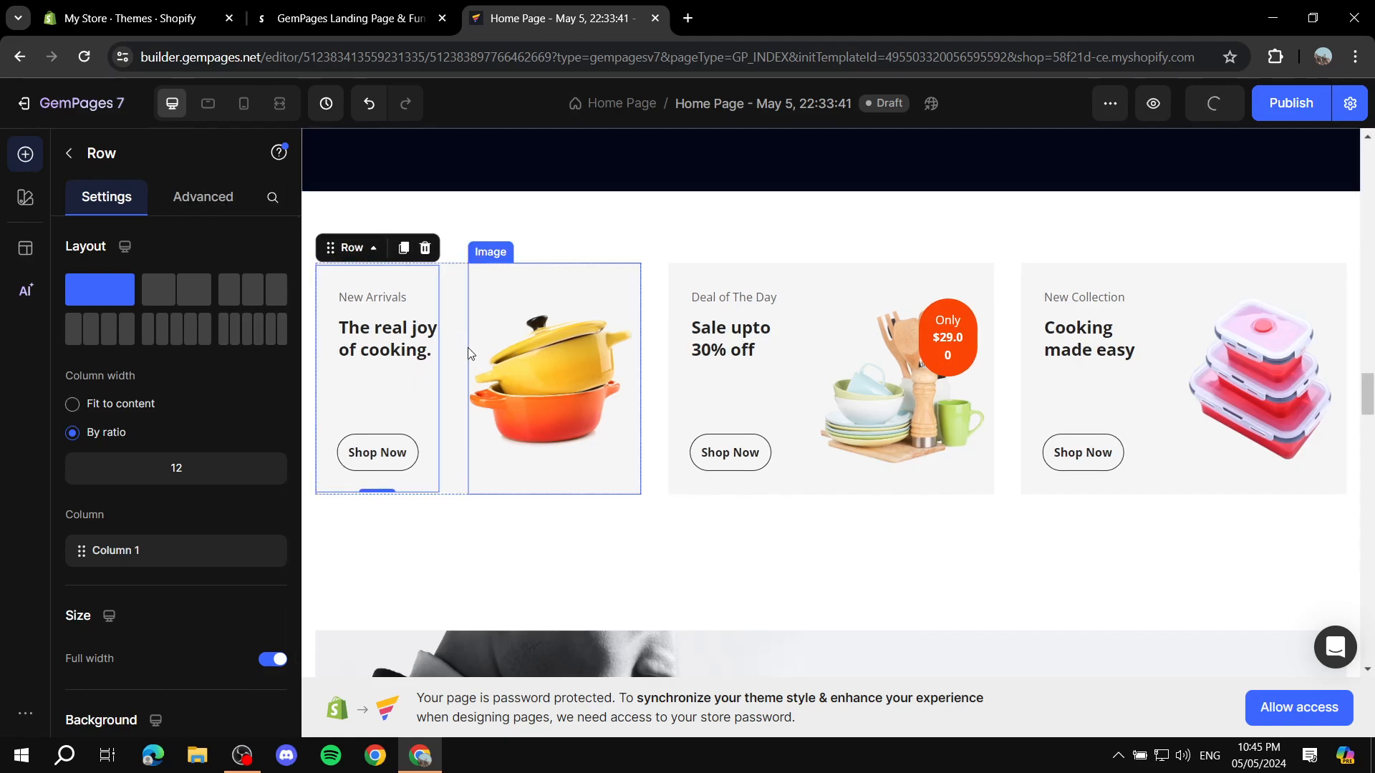
pyautogui.click(570, 354)
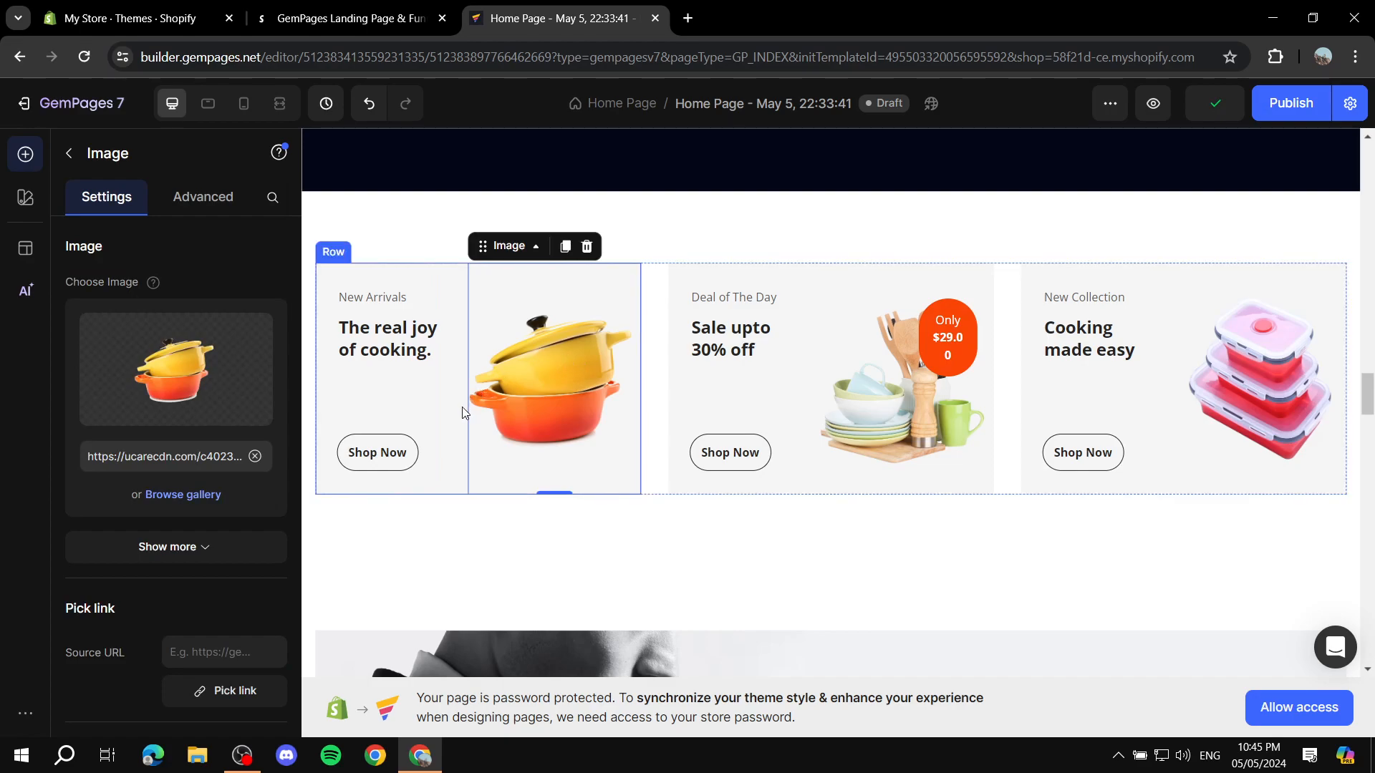
pyautogui.click(352, 335)
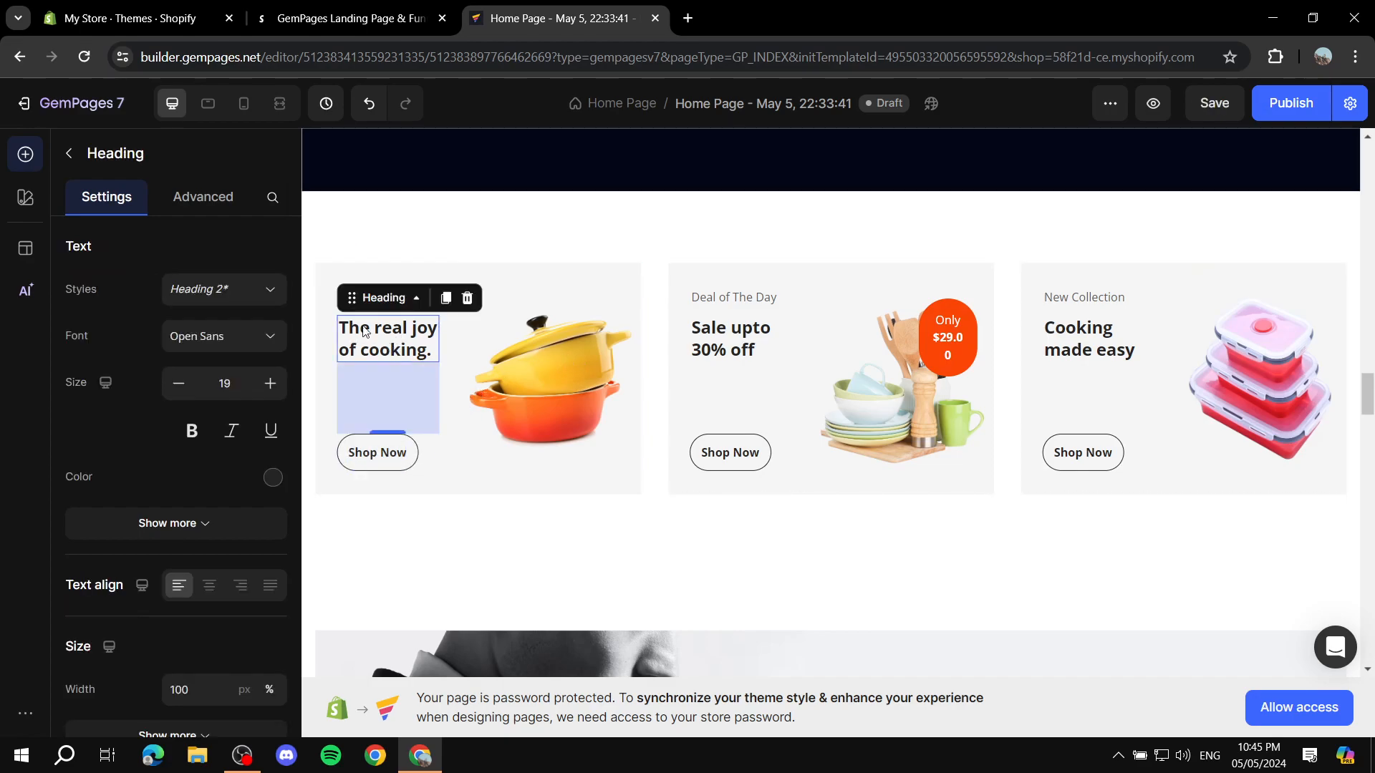
pyautogui.click(527, 354)
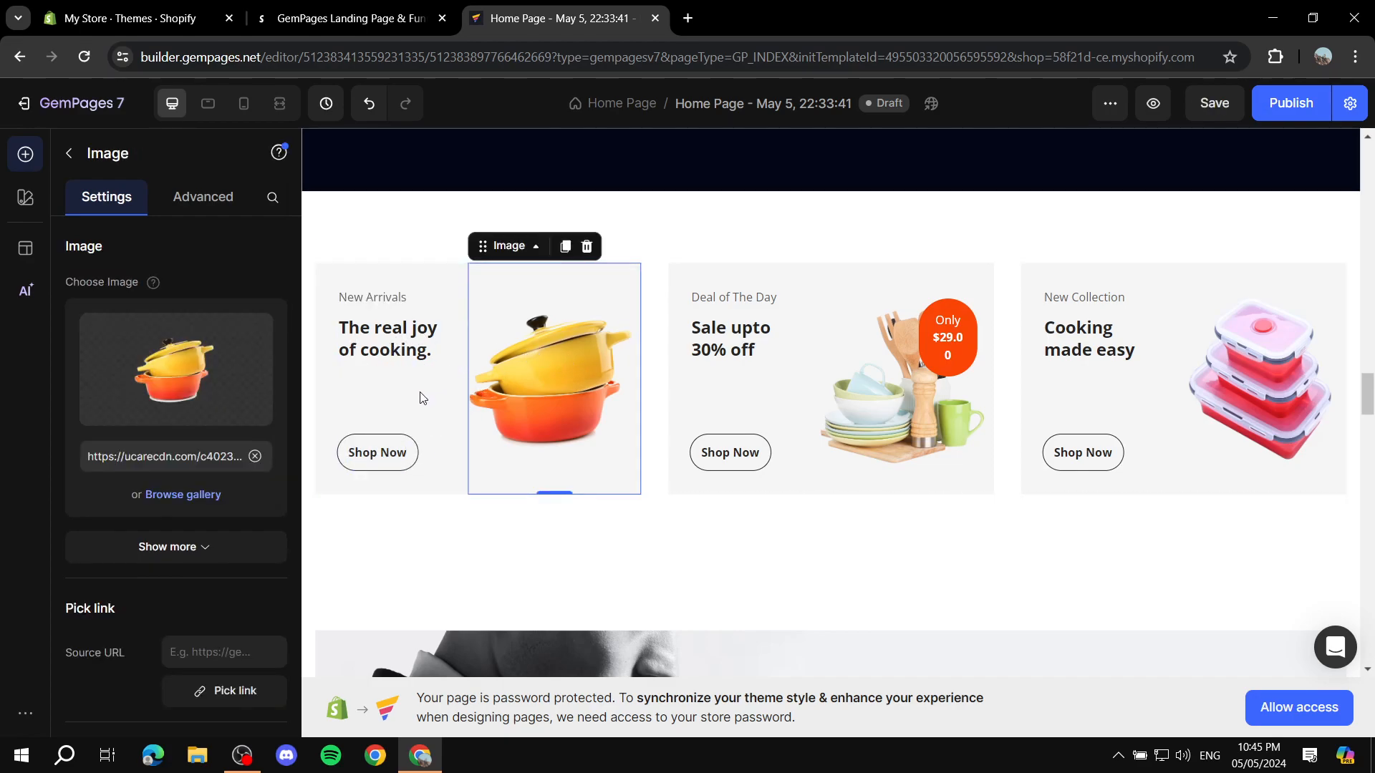
pyautogui.click(405, 412)
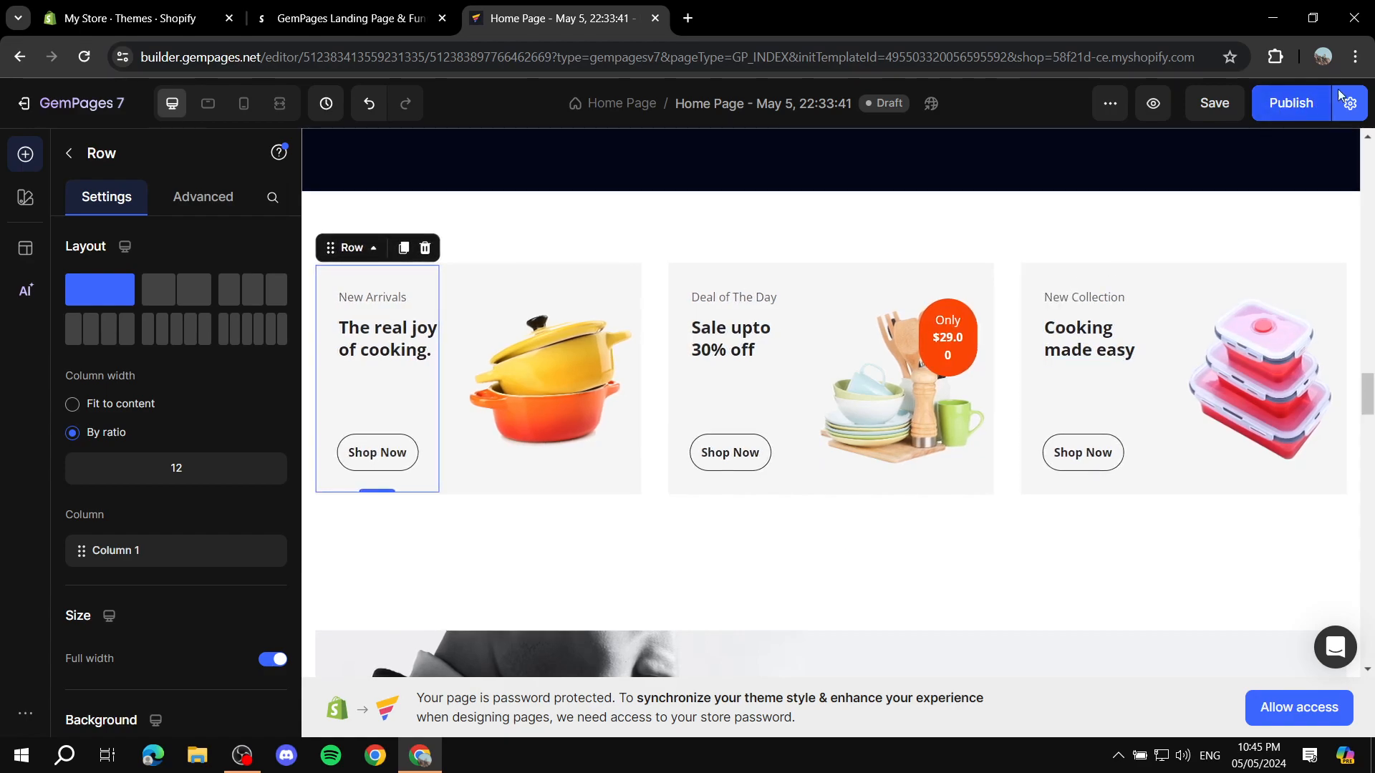
# Step: Publish the page with the option to replace the current Home page enabled
pyautogui.click(1294, 106)
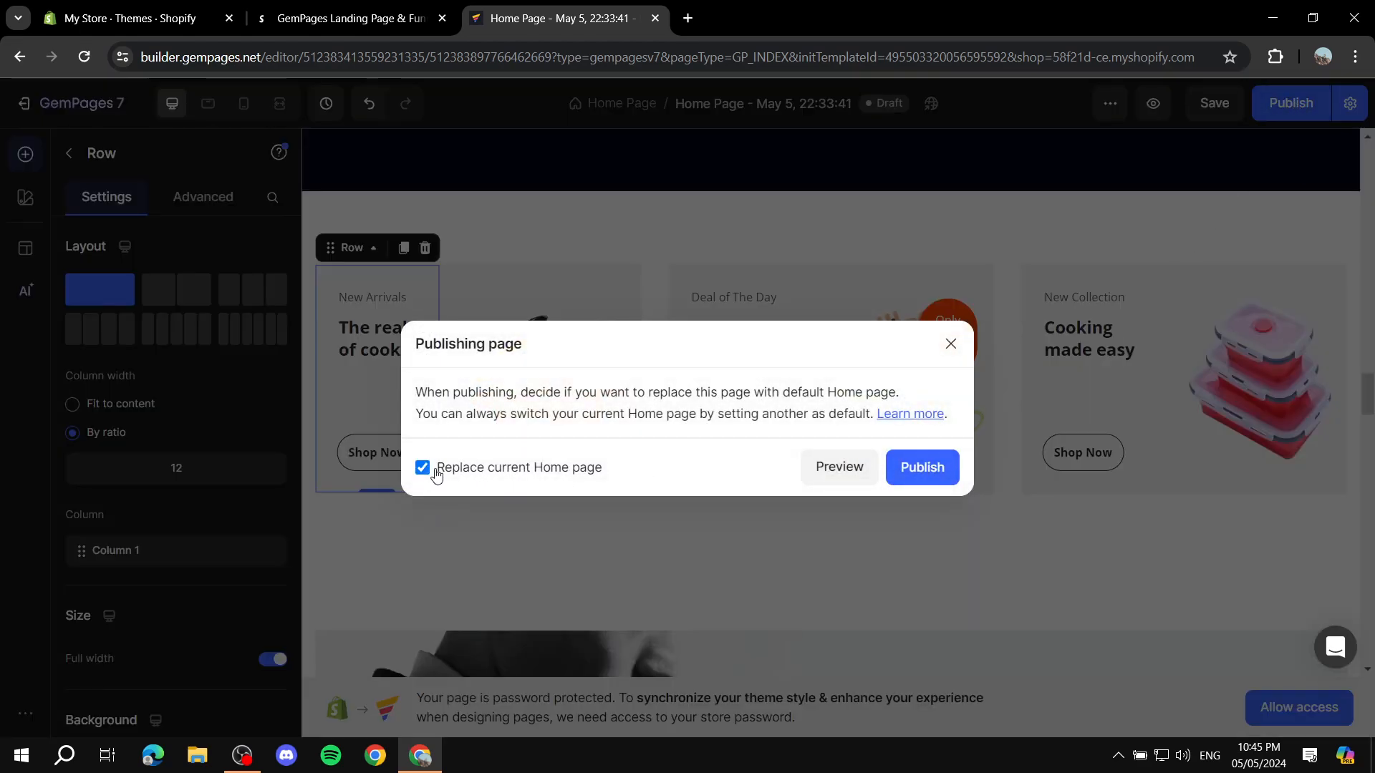
pyautogui.click(923, 467)
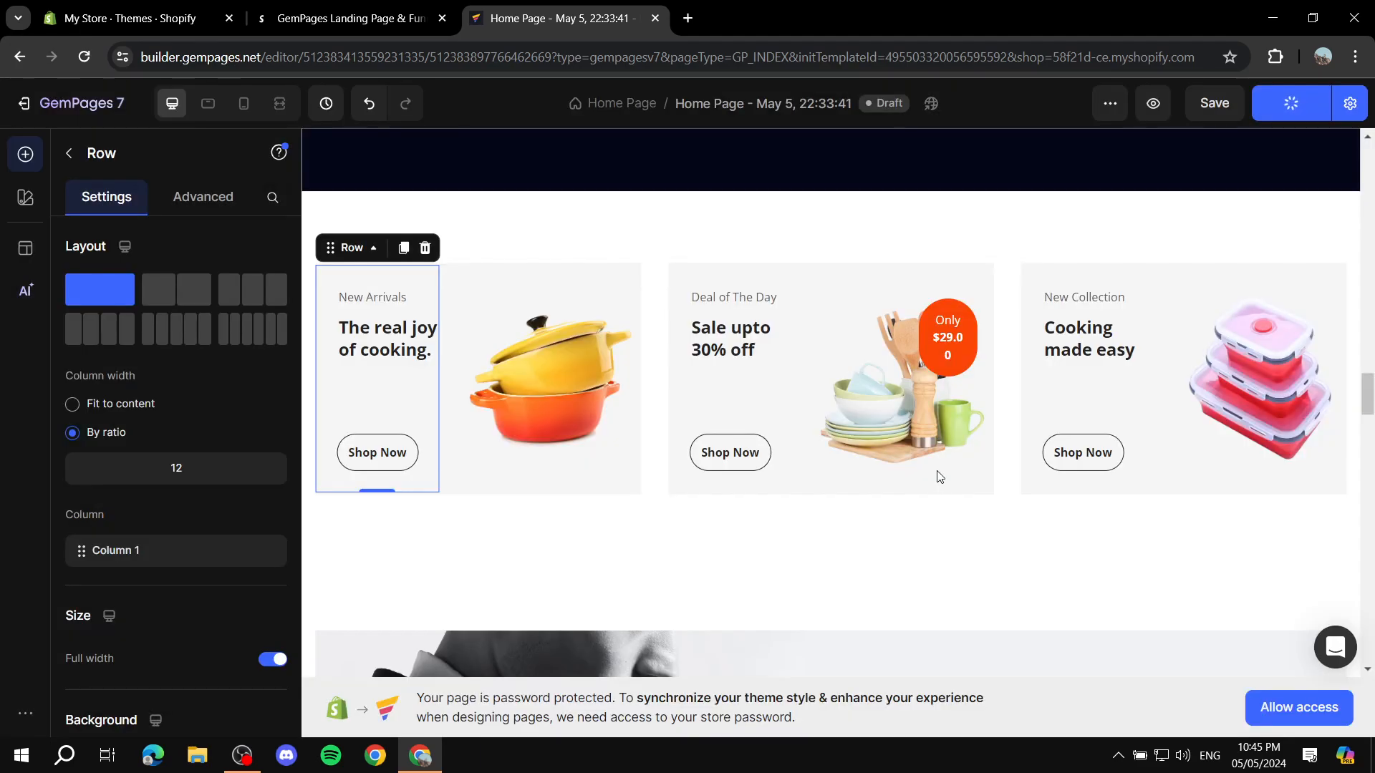